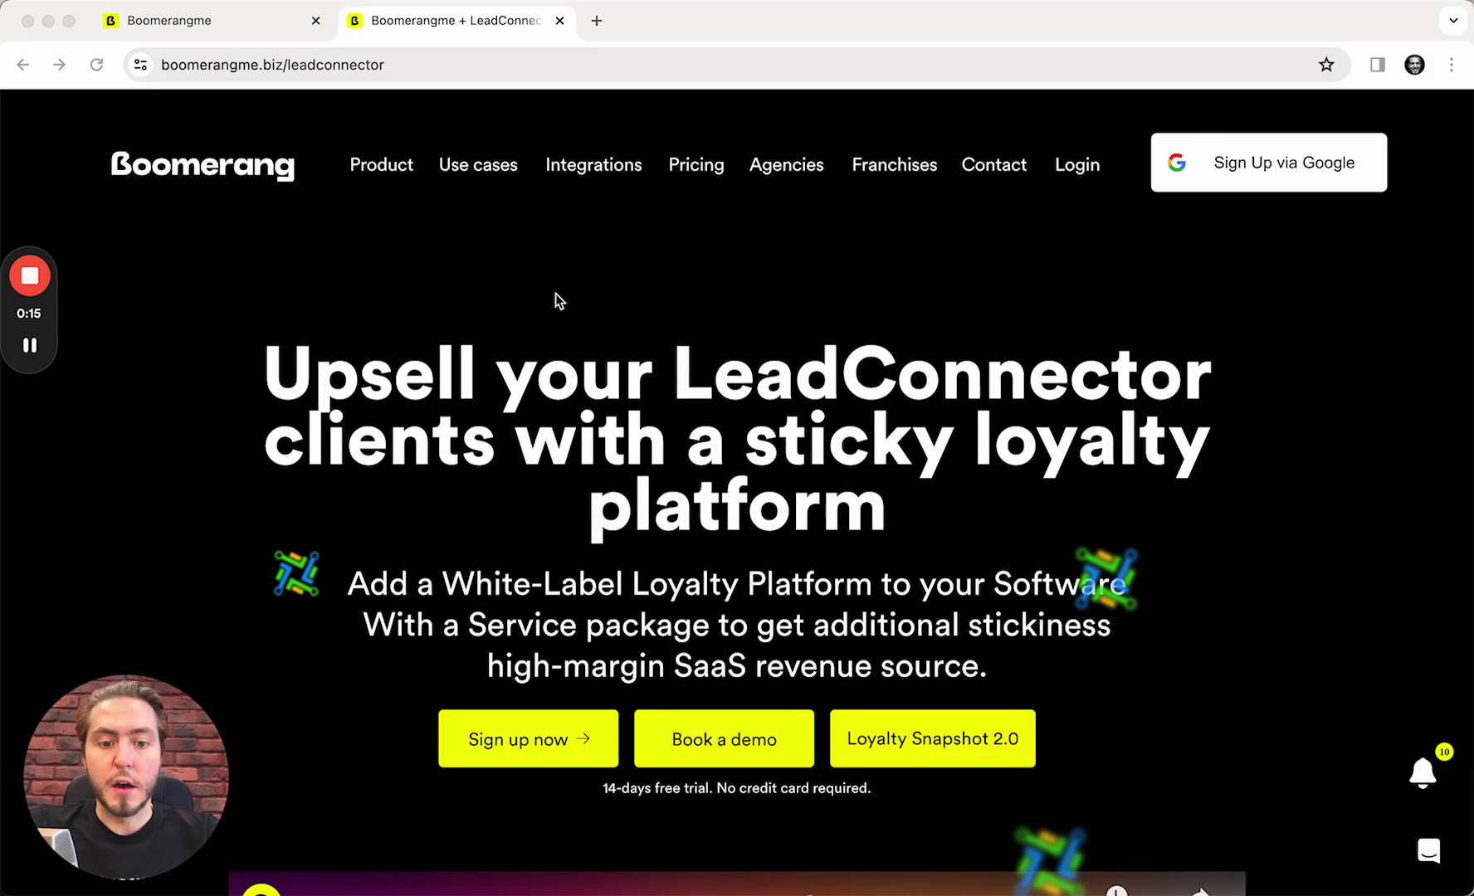
Go from the Boomerangme home page to the Integrations listing
click(214, 164)
click(216, 166)
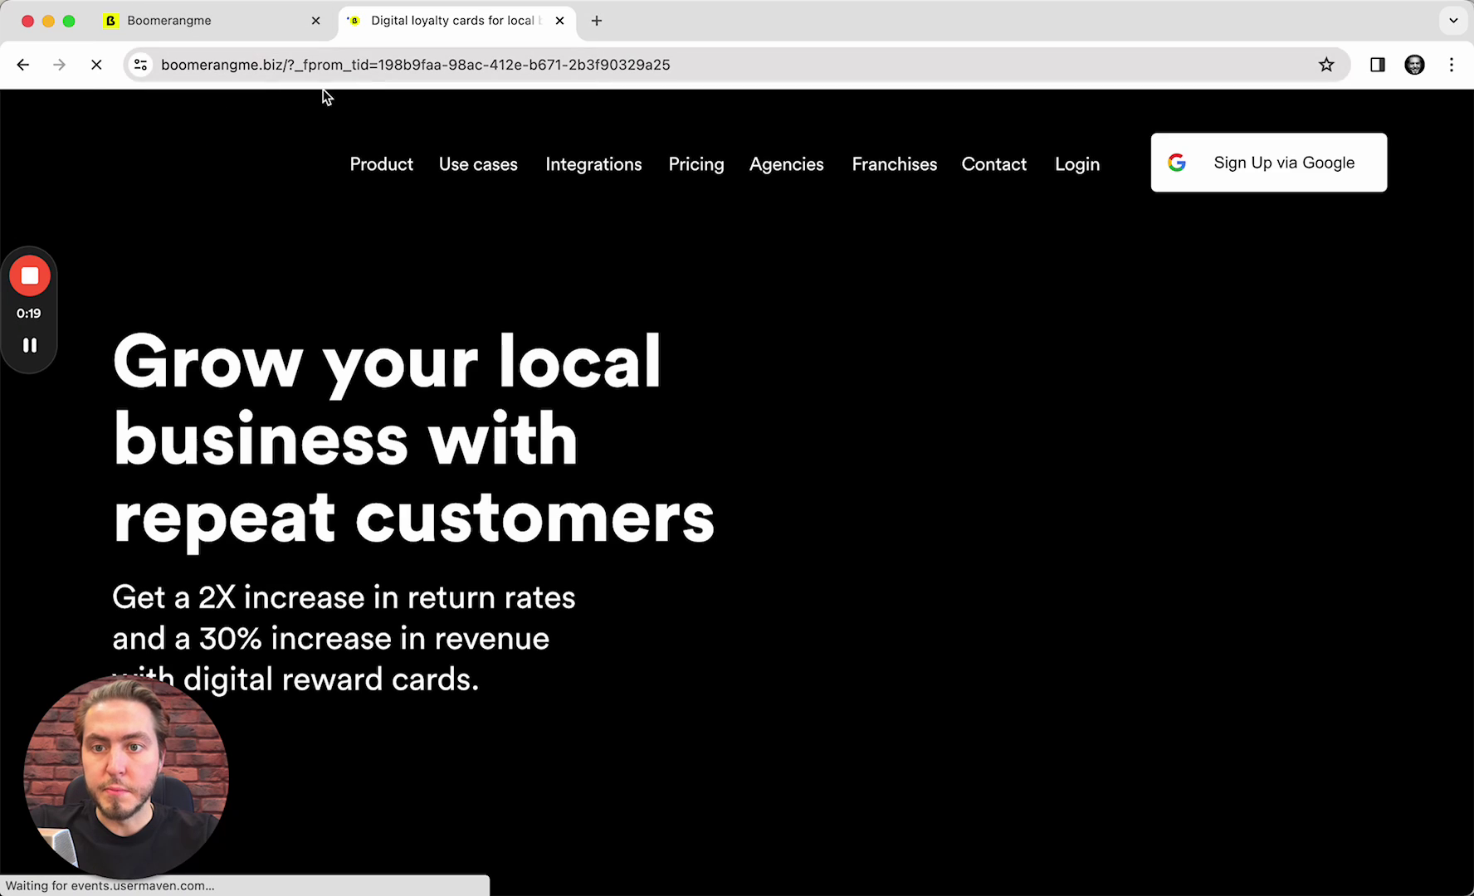
click(632, 171)
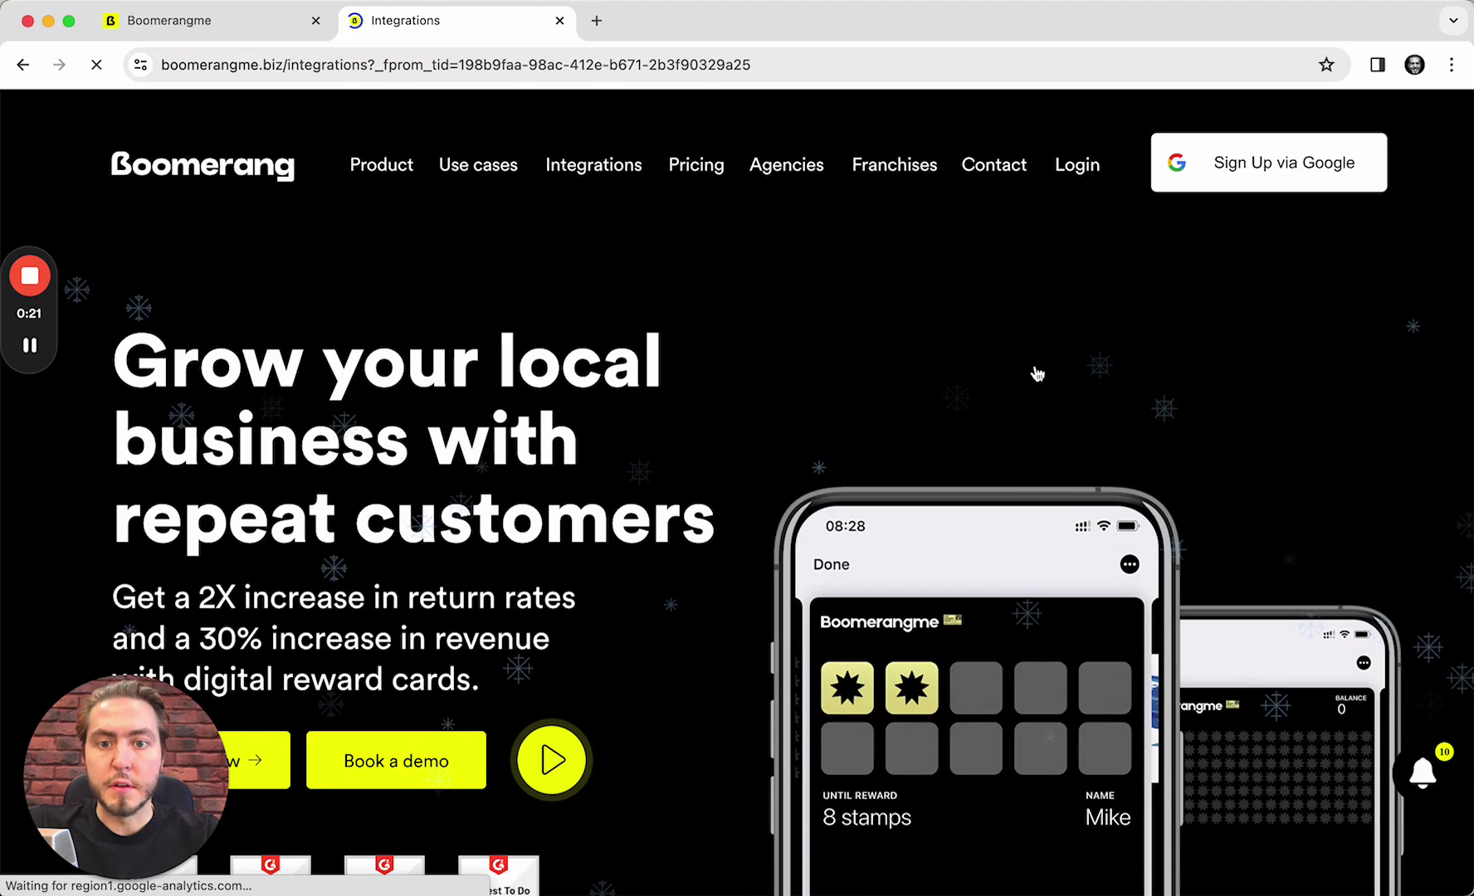
scroll(1150, 362, down, 3)
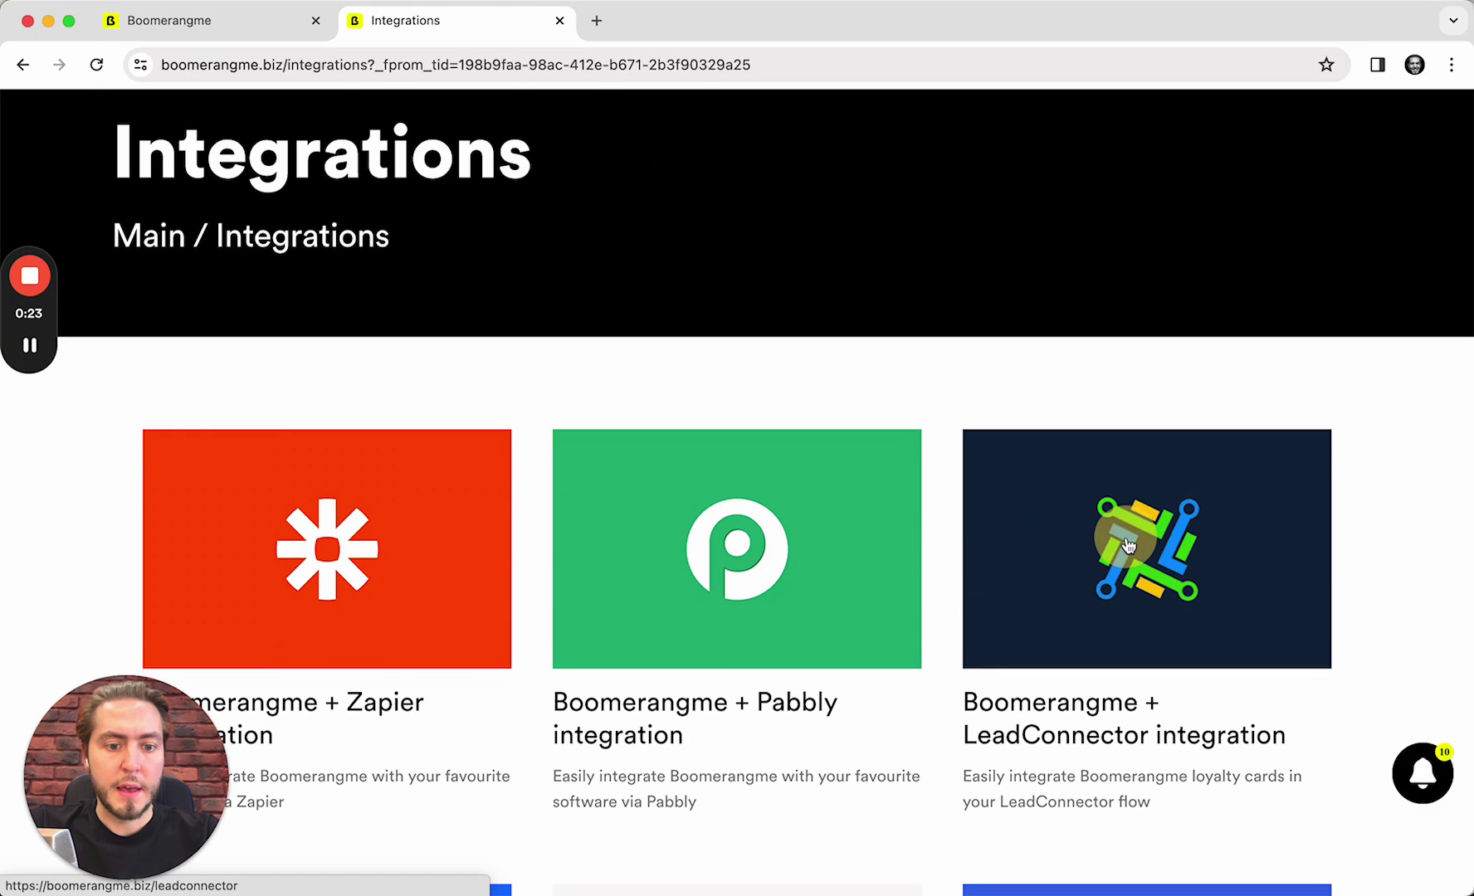
Open the LeadConnector integration page and dismiss the watch-the-demo popup
click(1129, 548)
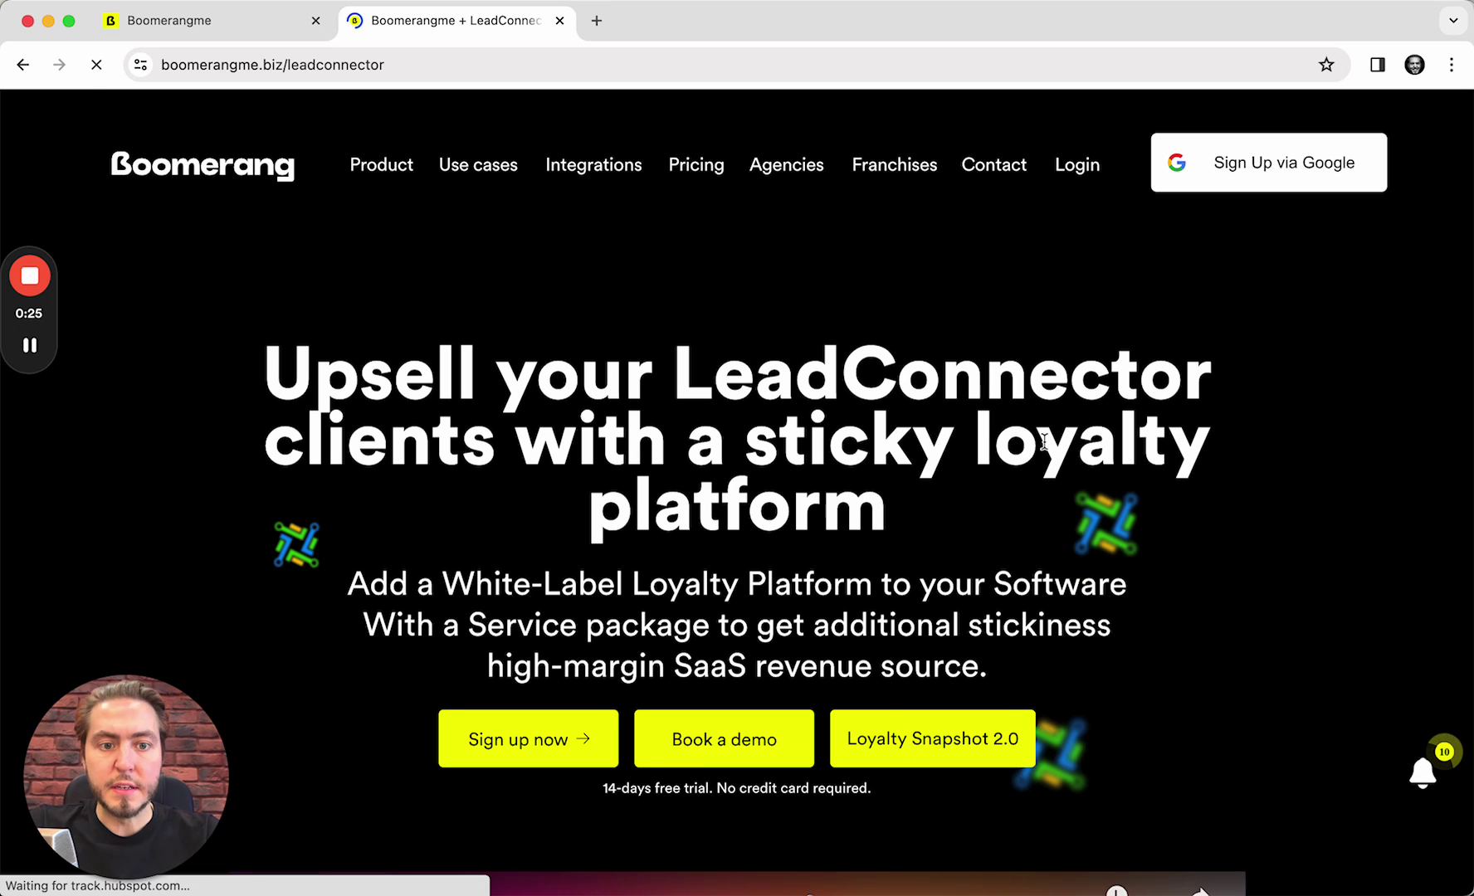
scroll(498, 415, down, 2)
scroll(498, 332, down, 1)
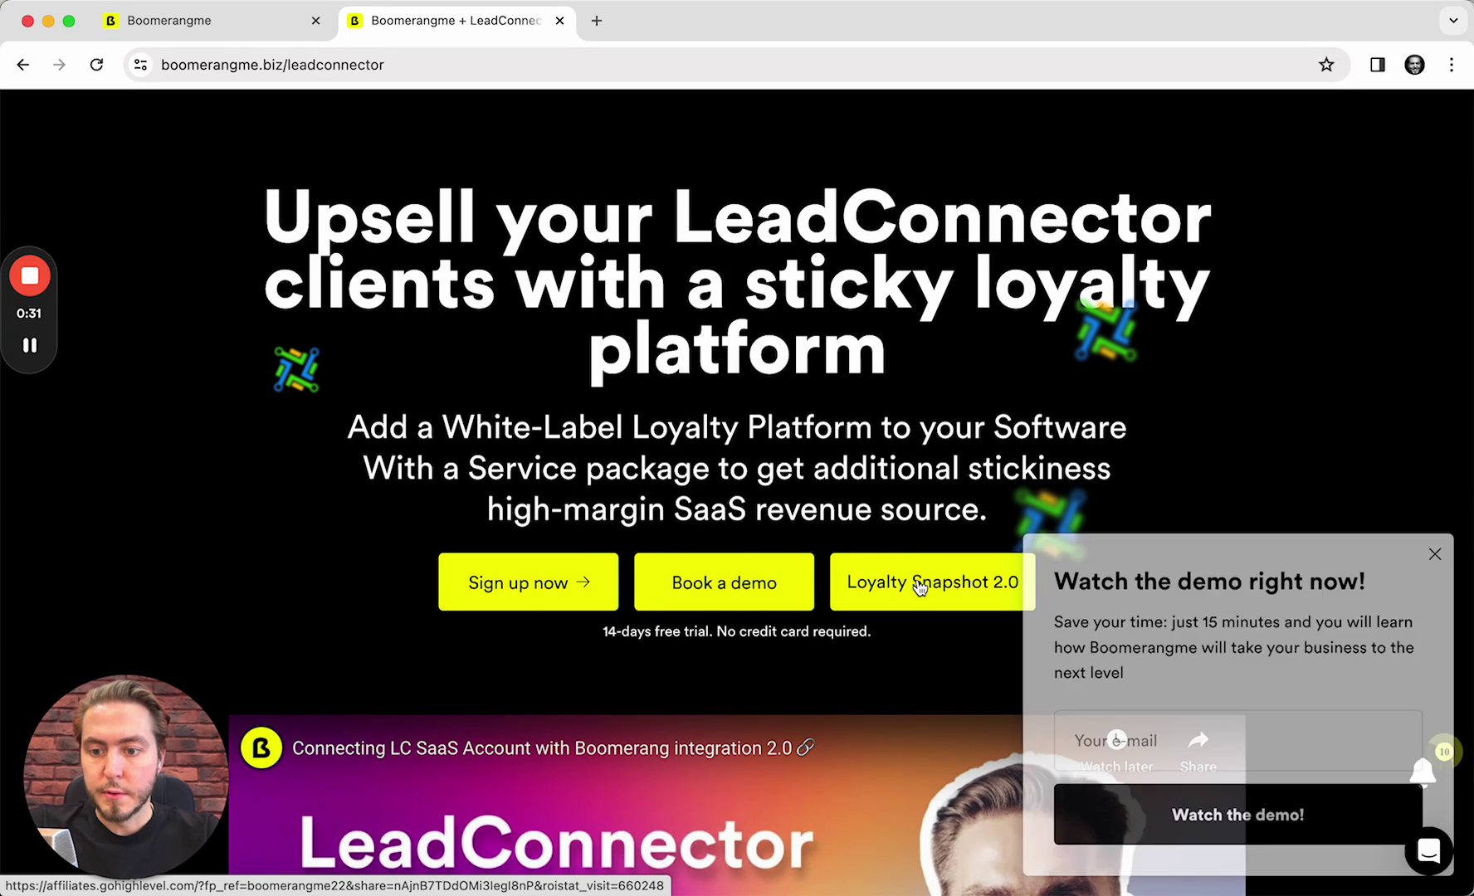
click(1435, 554)
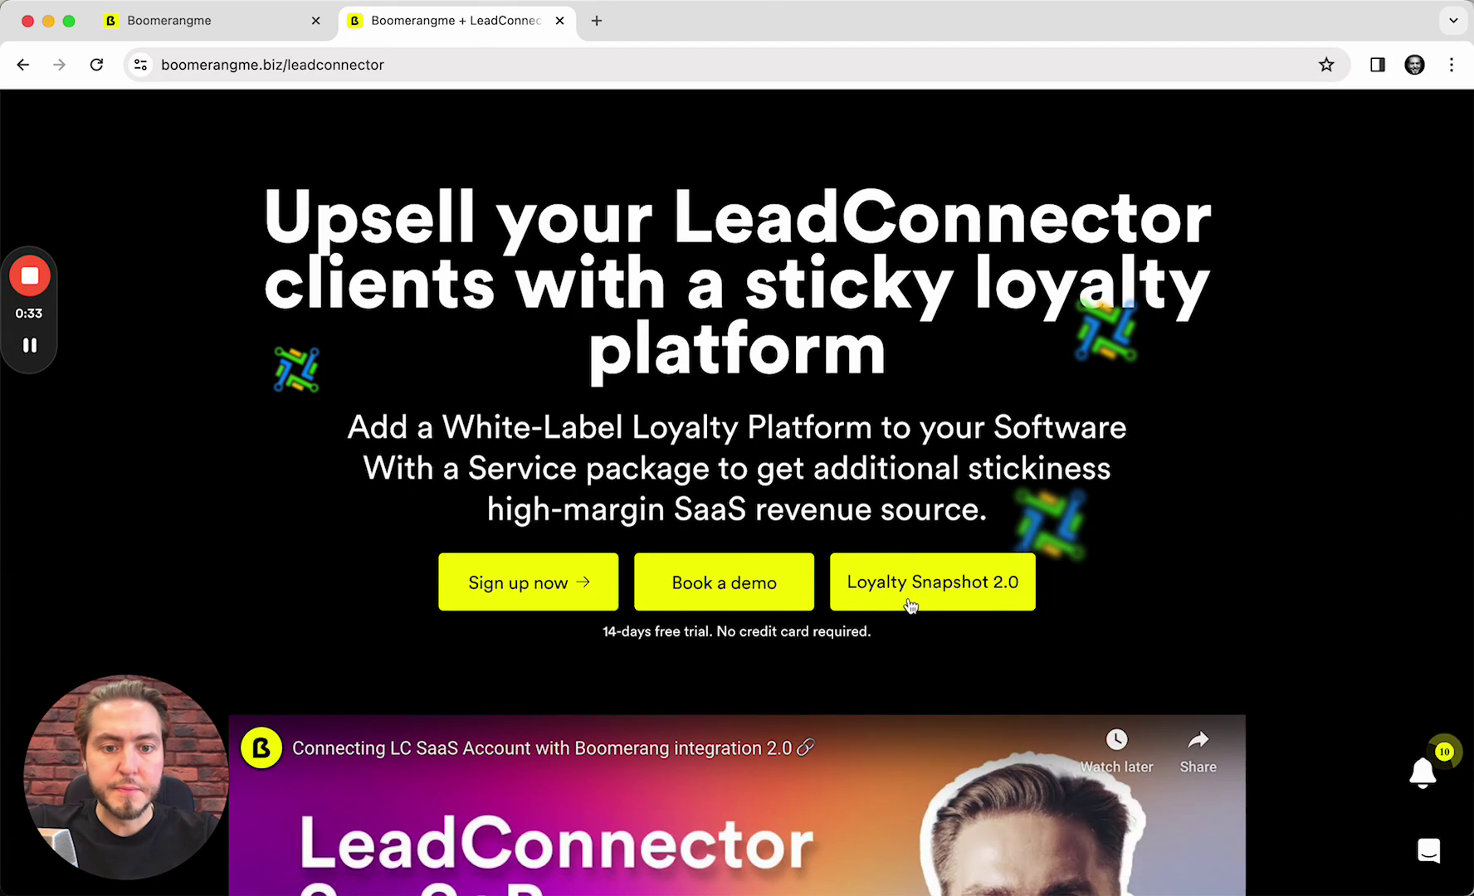
Open the Loyalty Snapshot 2.0 offer, confirm the import, and check Imported Snapshots
click(946, 591)
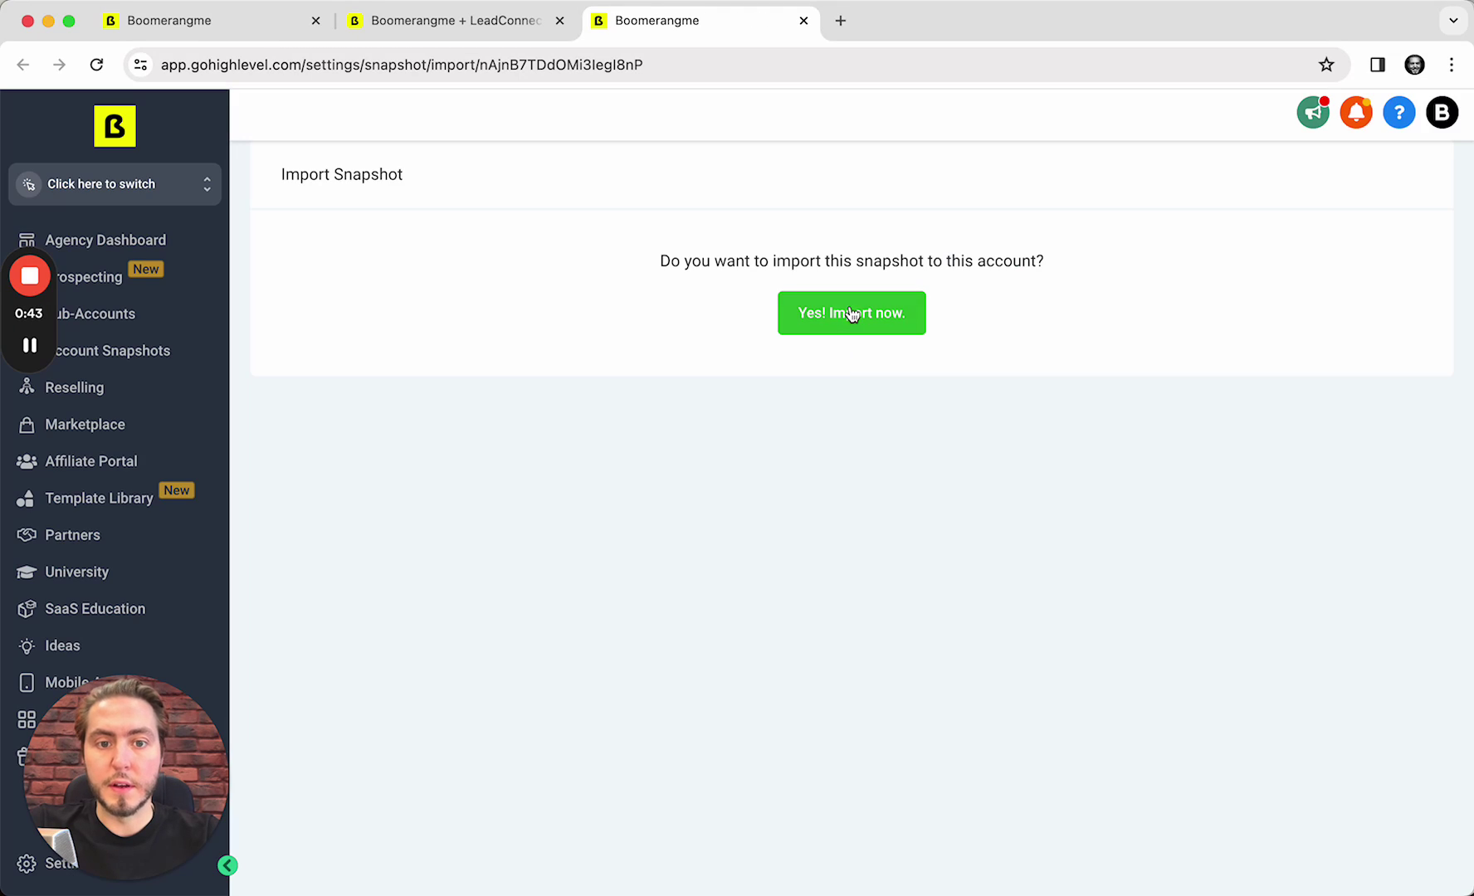
click(829, 313)
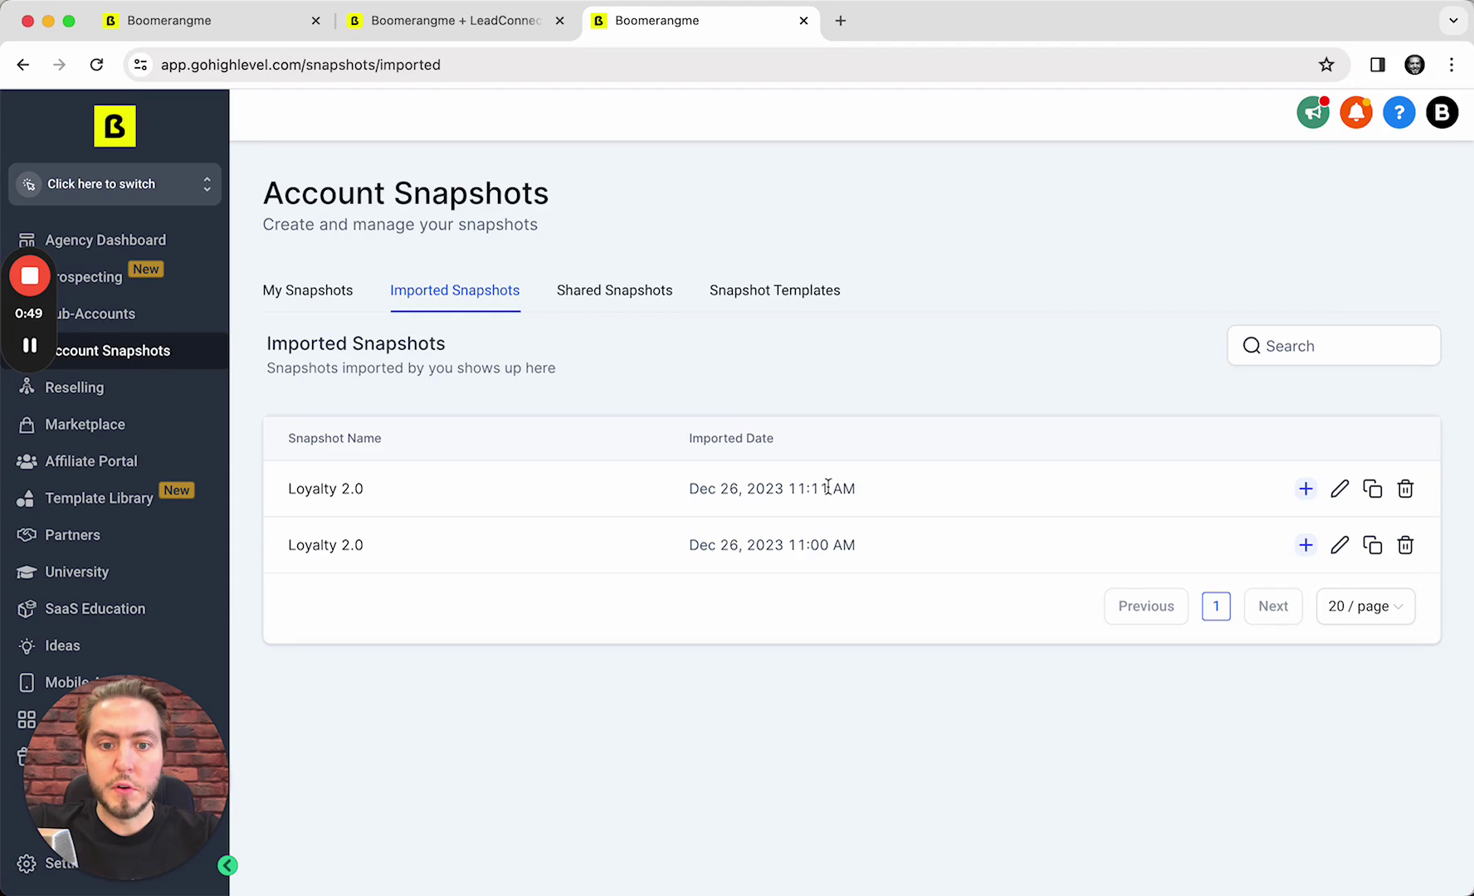
click(861, 492)
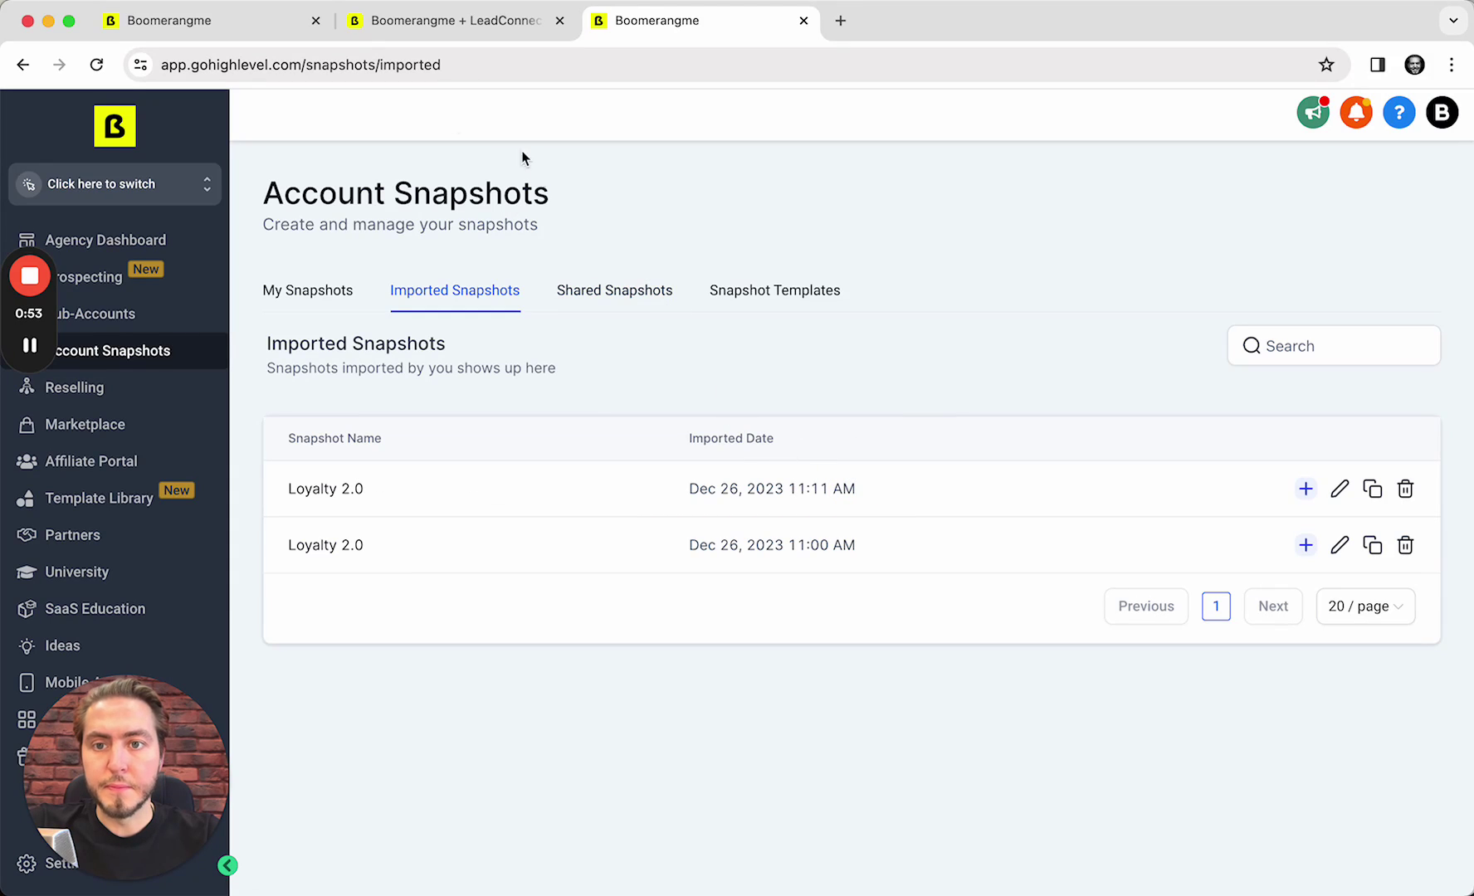
Open Joe's Pizza Broadway's client details and start Load Snapshot from Actions
click(214, 26)
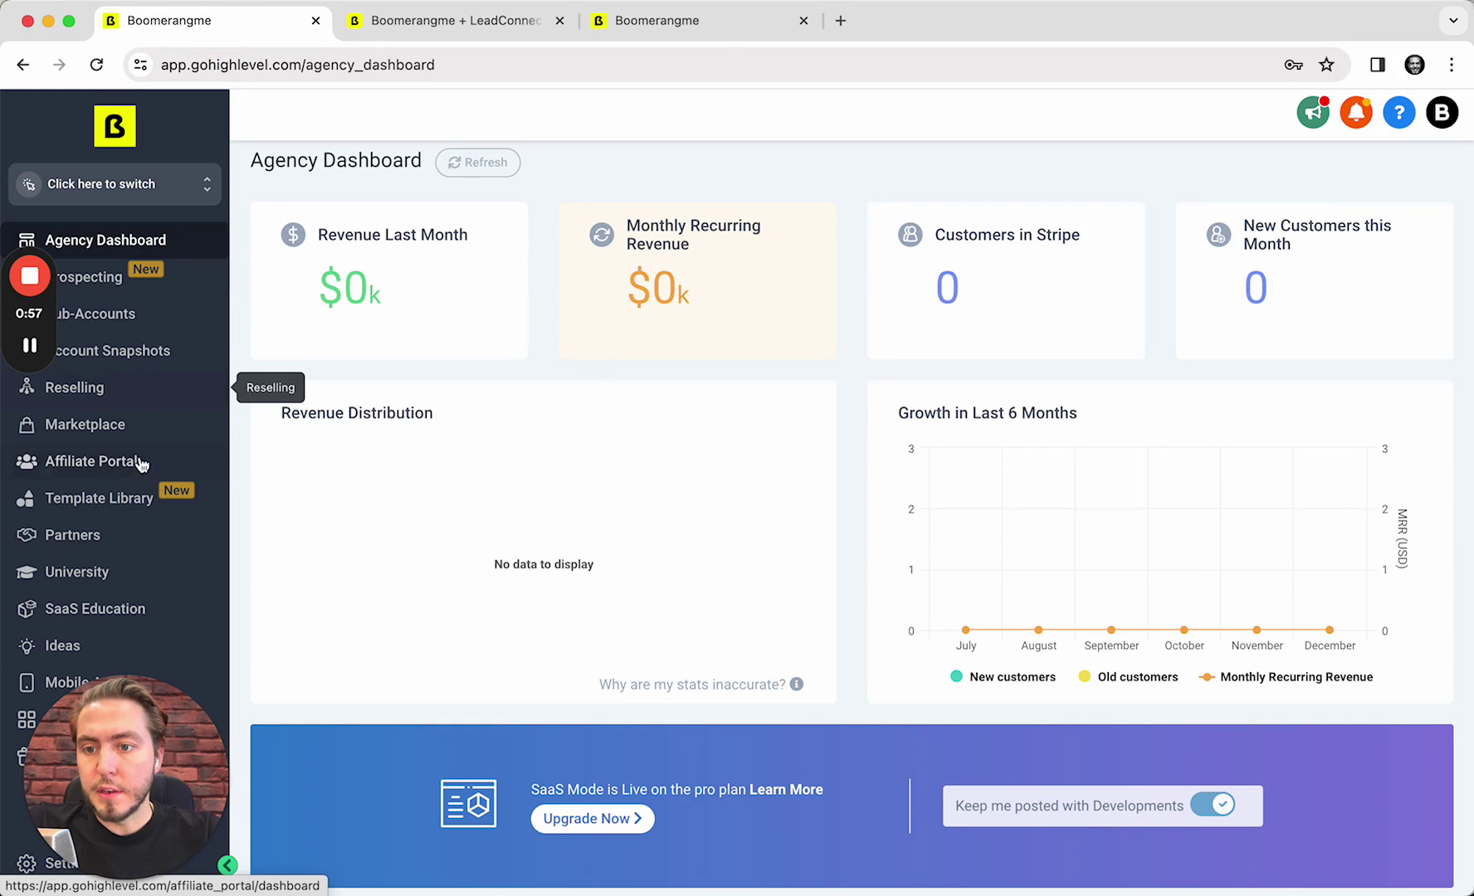
click(176, 317)
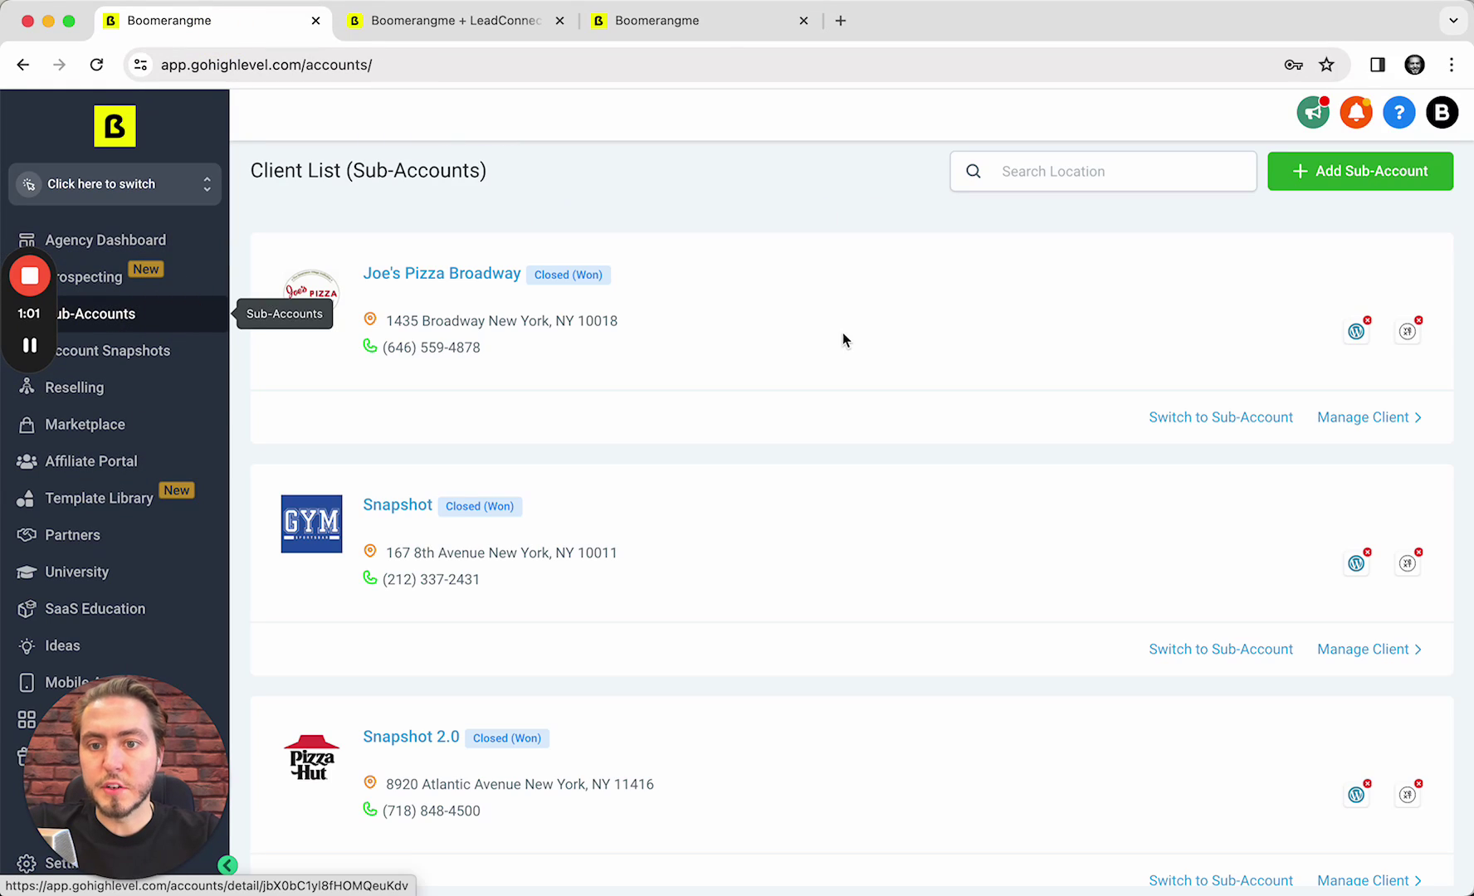
click(1361, 416)
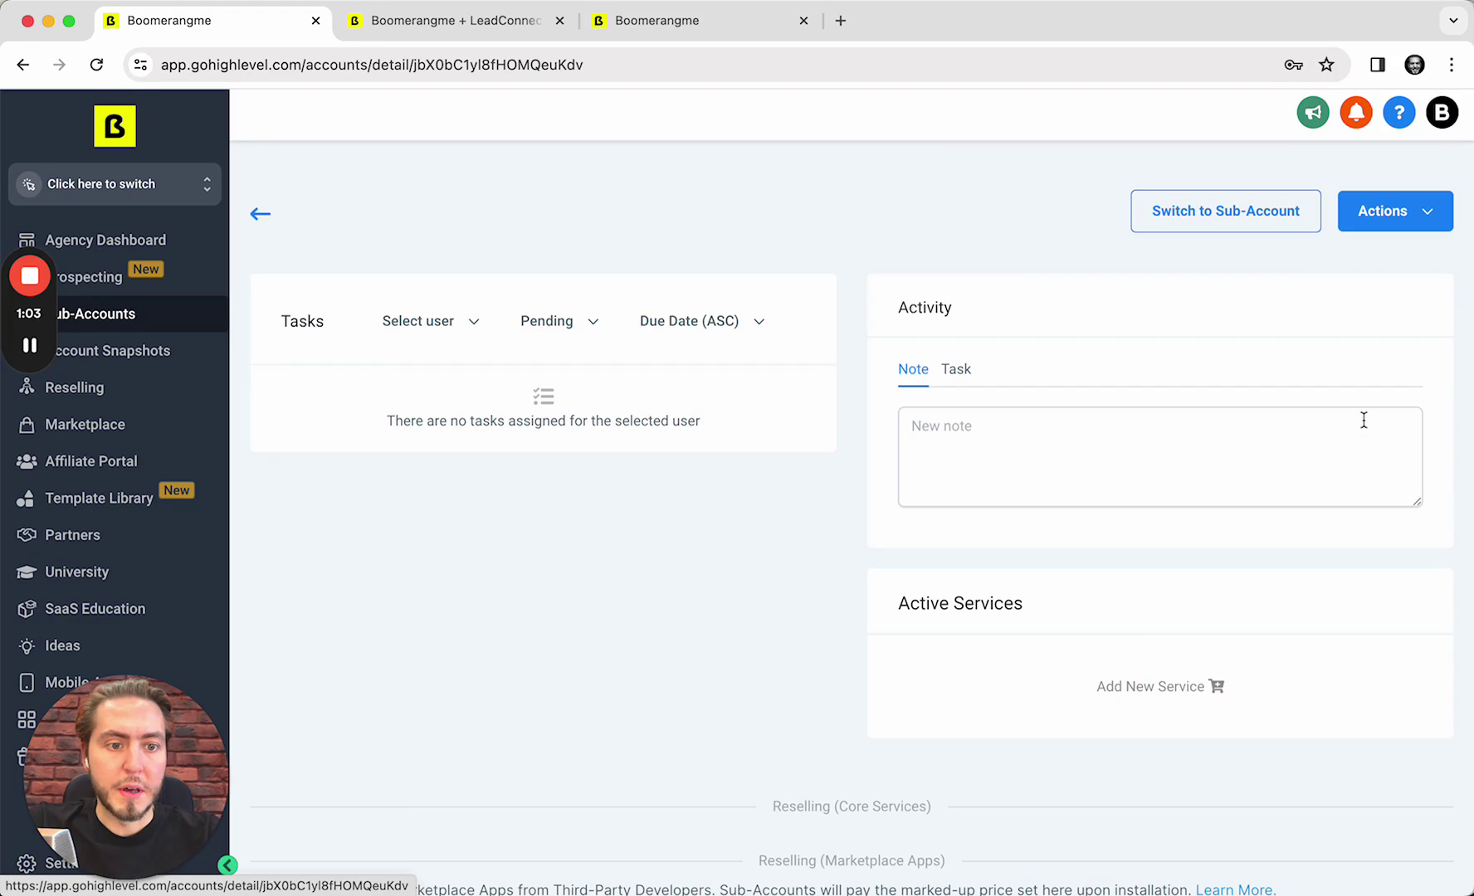
click(1403, 209)
click(1349, 258)
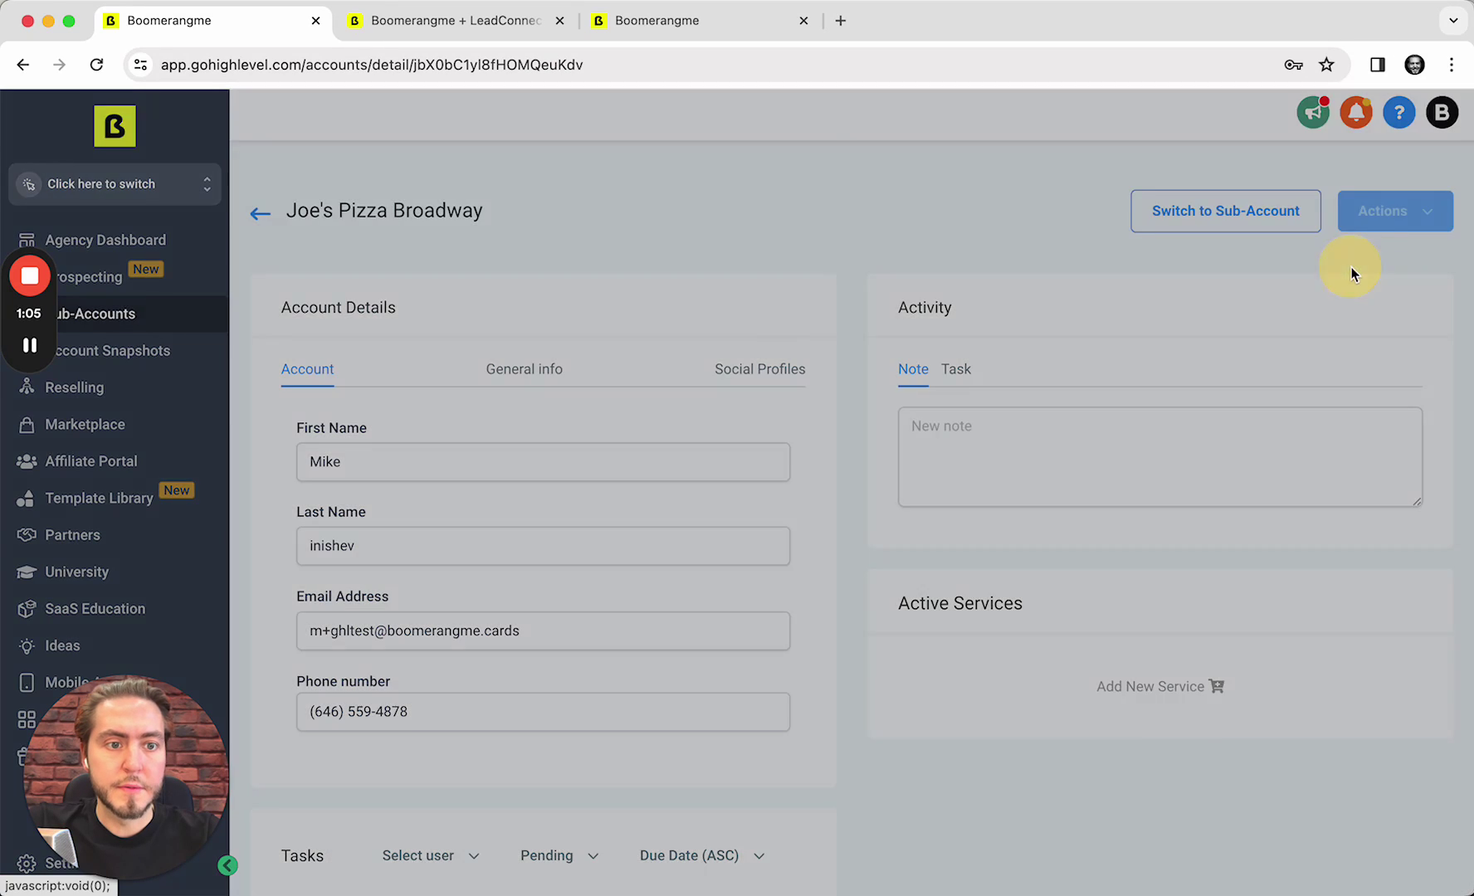
Choose Imported - Loyalty 2.0, push all assets past the conflict check, and finish
click(873, 422)
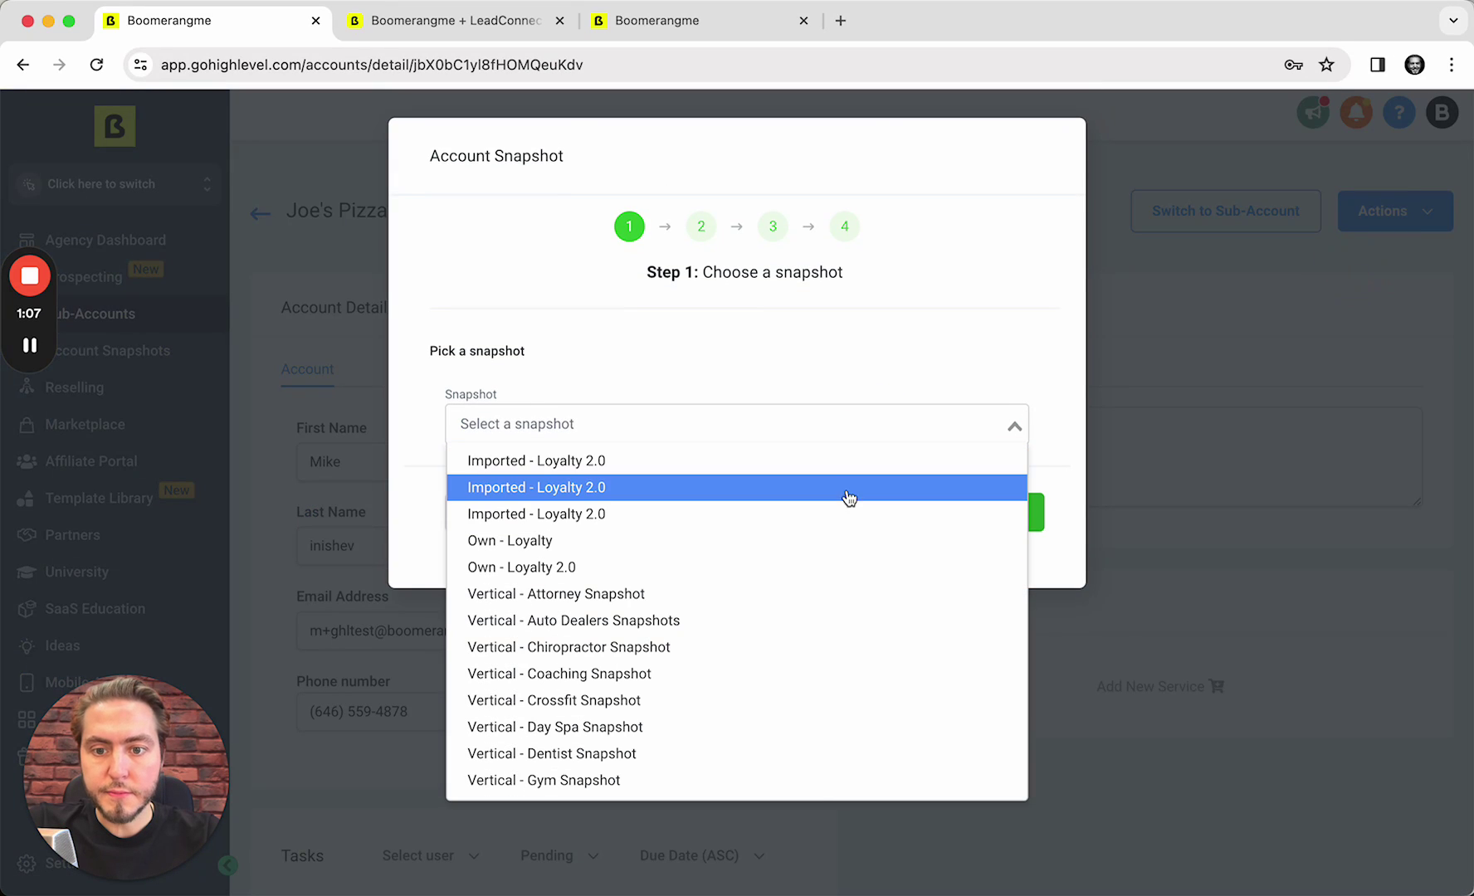
click(877, 461)
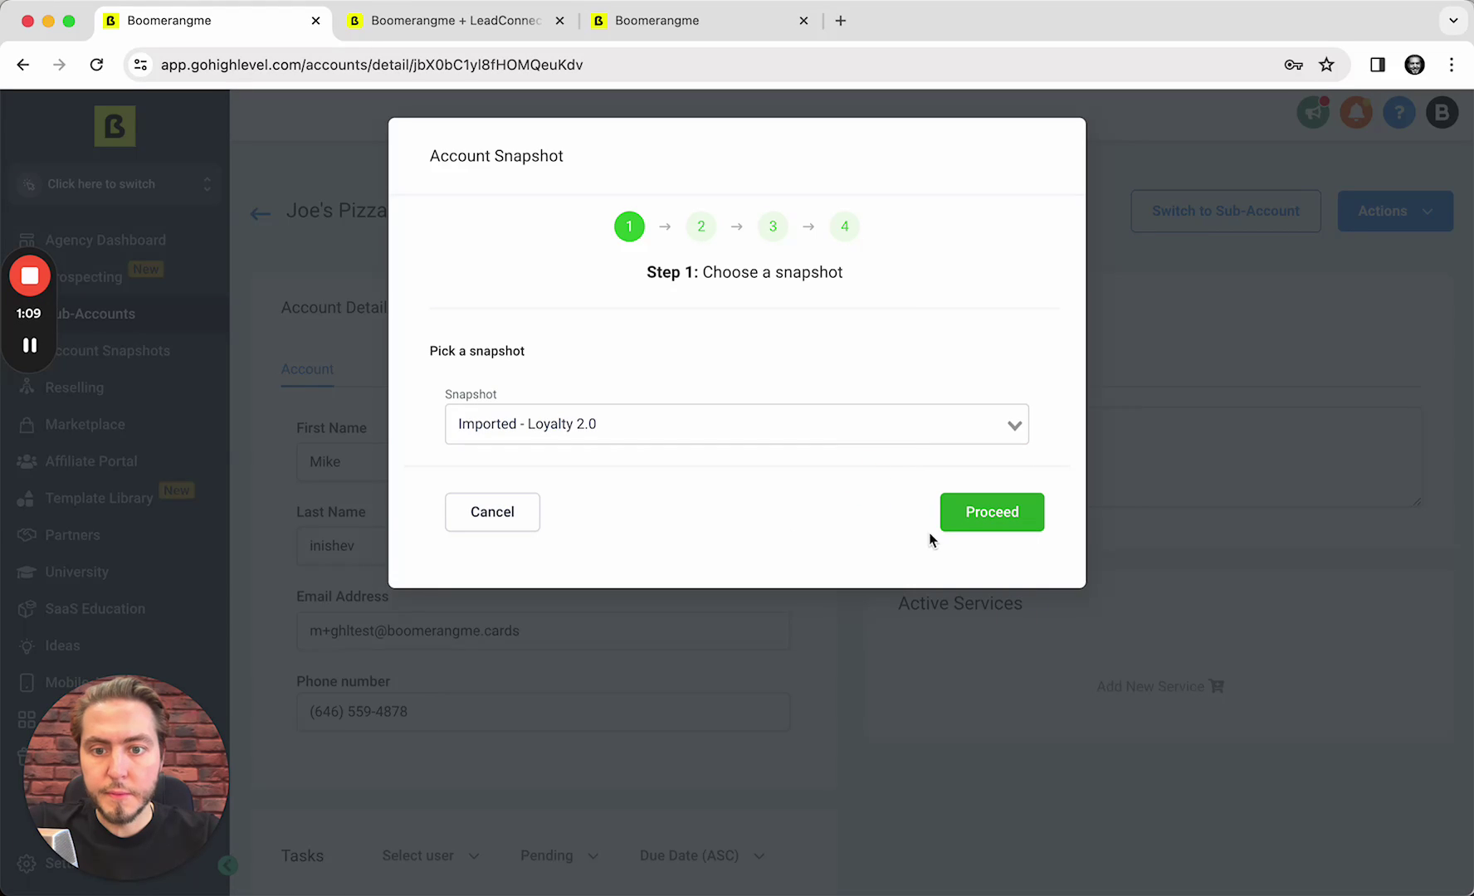
click(974, 529)
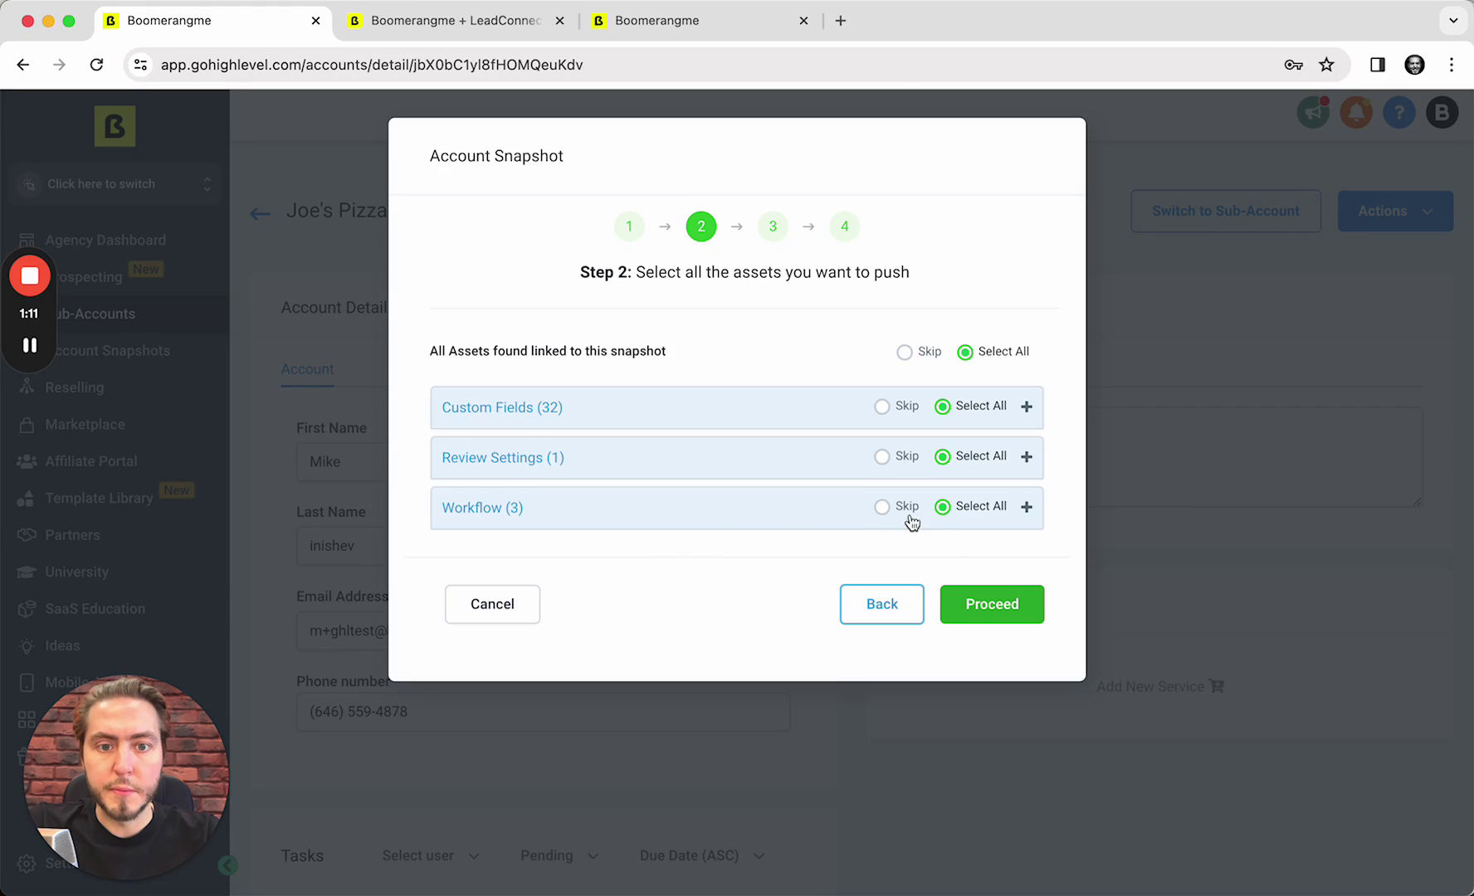
click(971, 600)
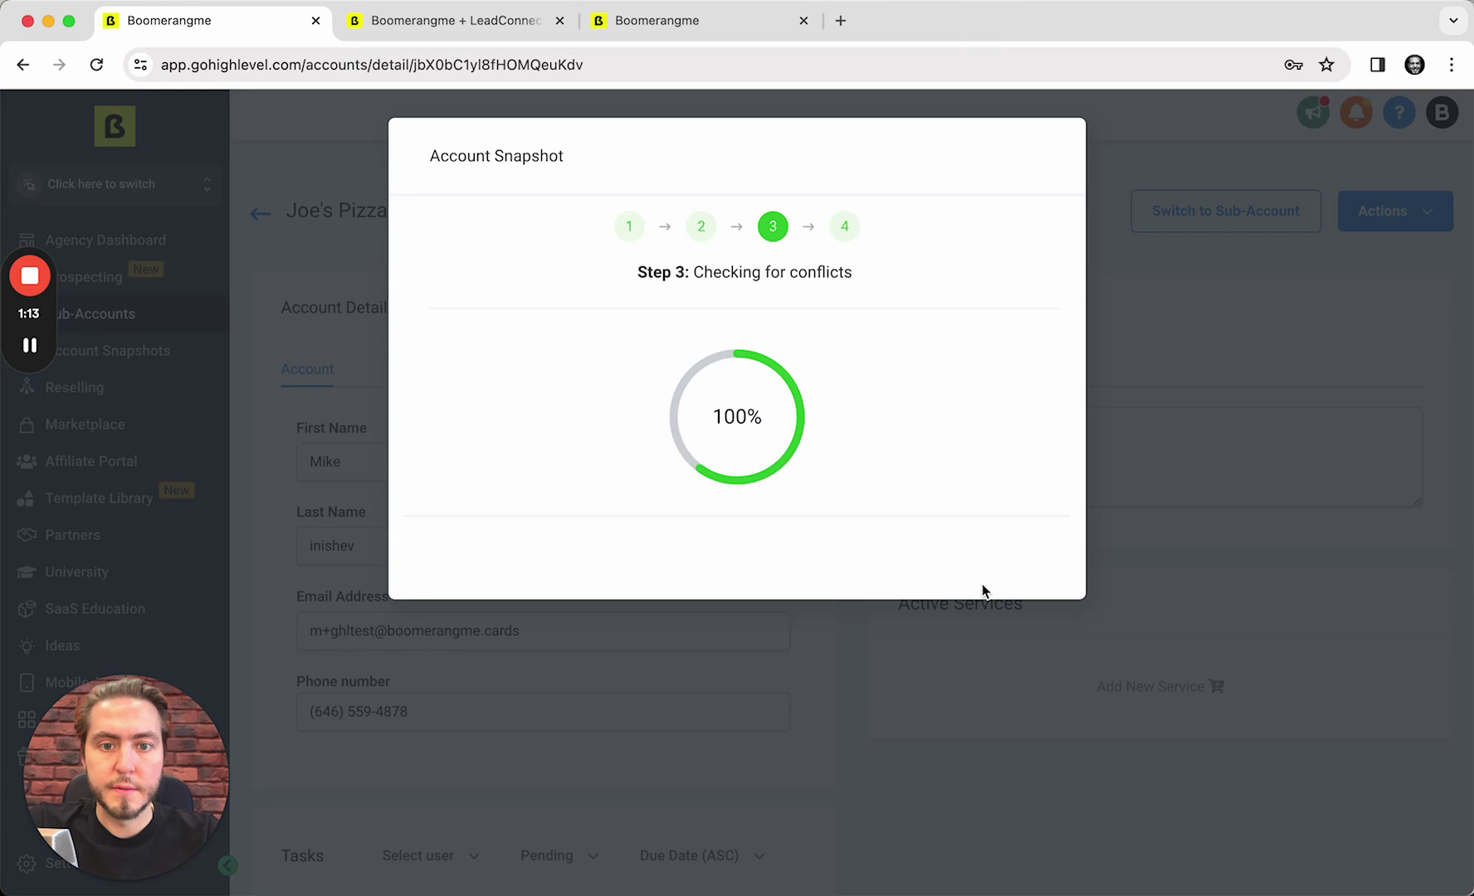
click(1029, 514)
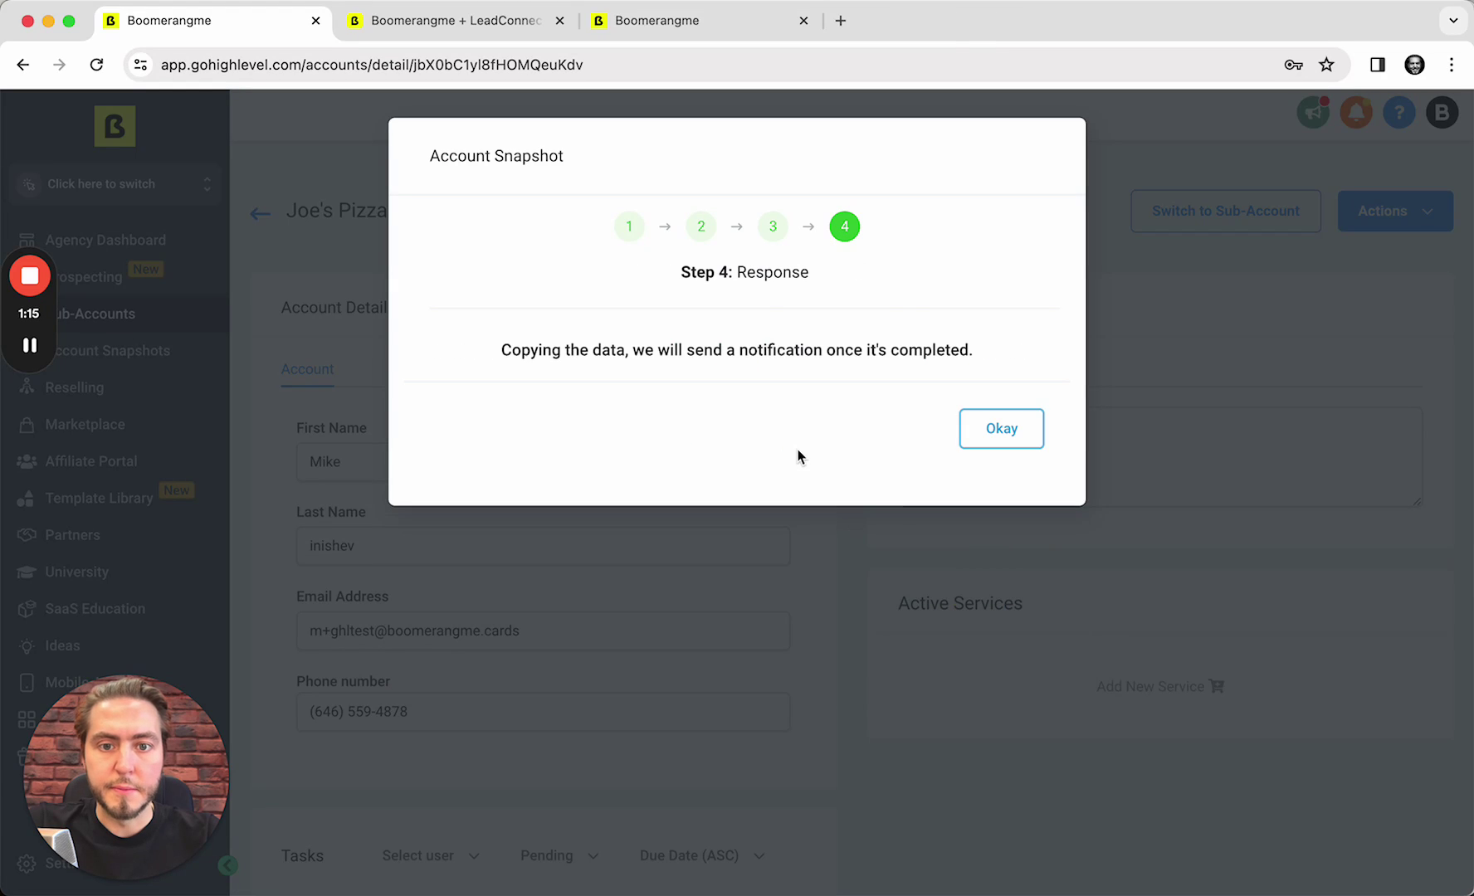
click(1001, 428)
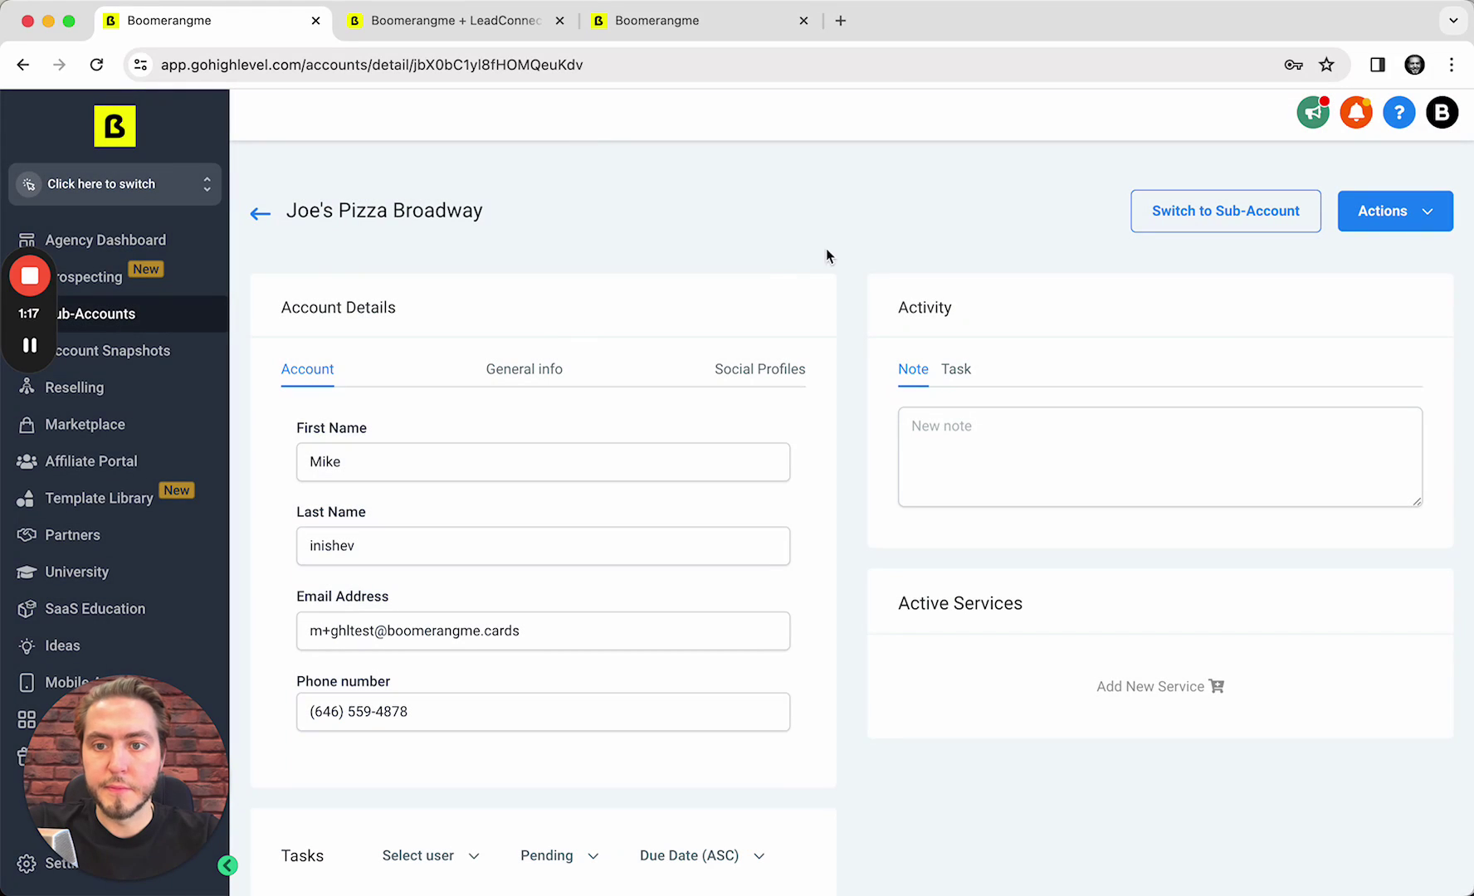
Switch into the Joe's Pizza Broadway sub-account and go to Automation workflows
click(268, 218)
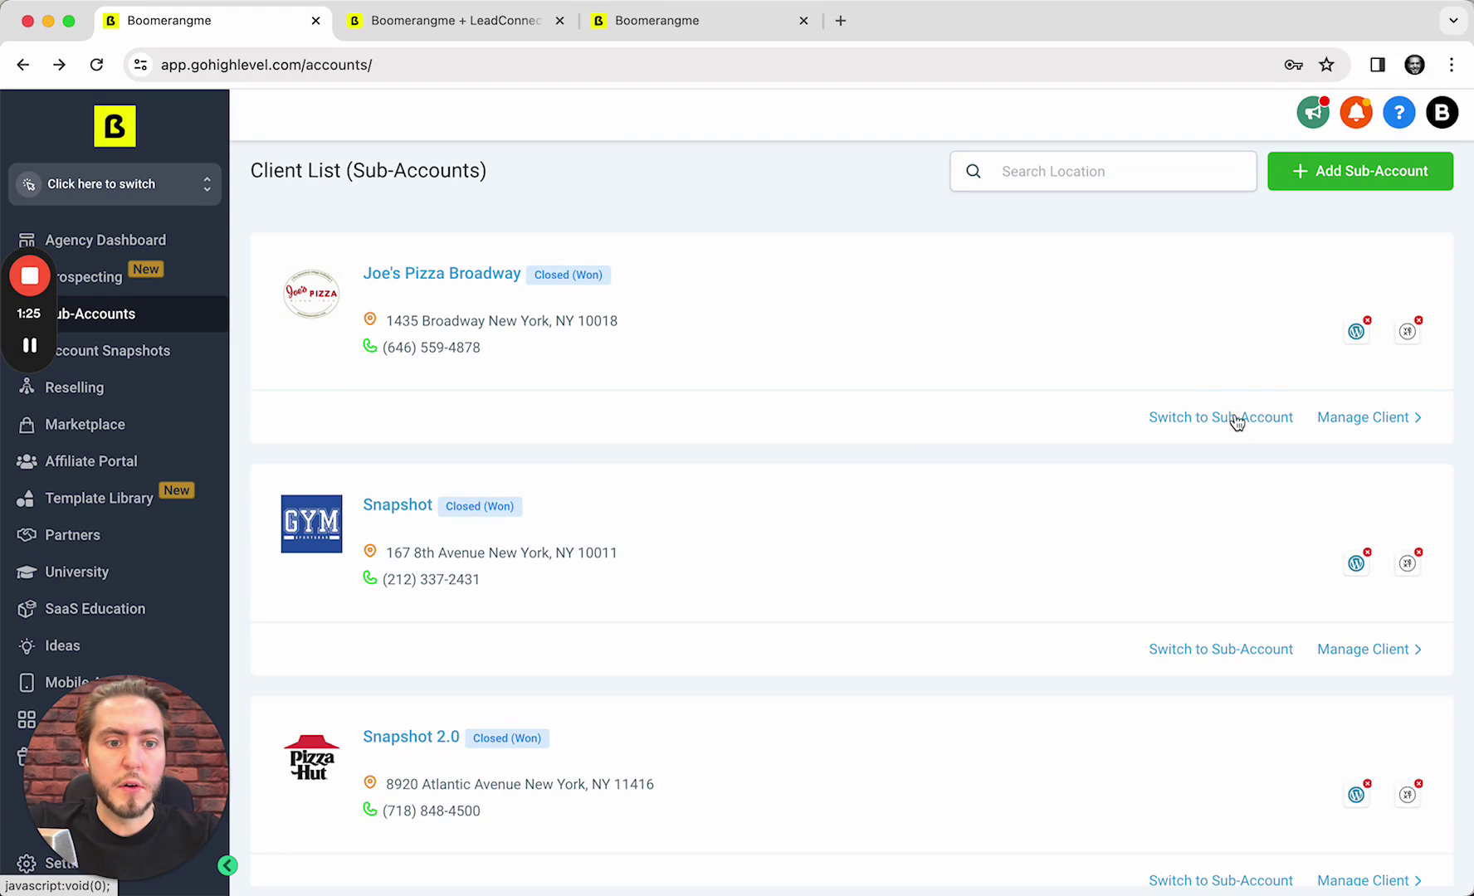
click(1234, 418)
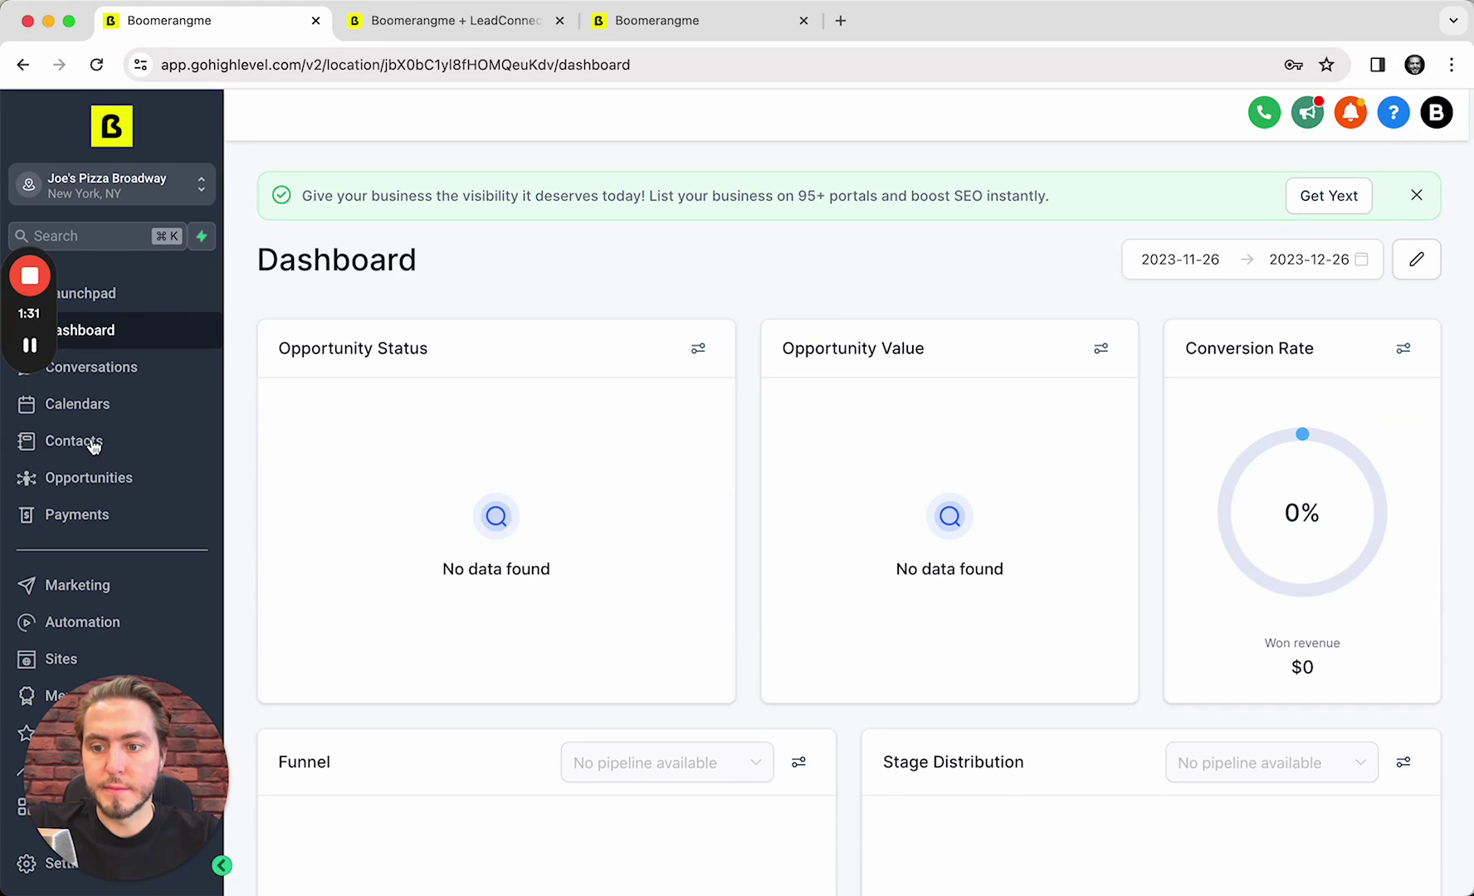
scroll(141, 434, down, 2)
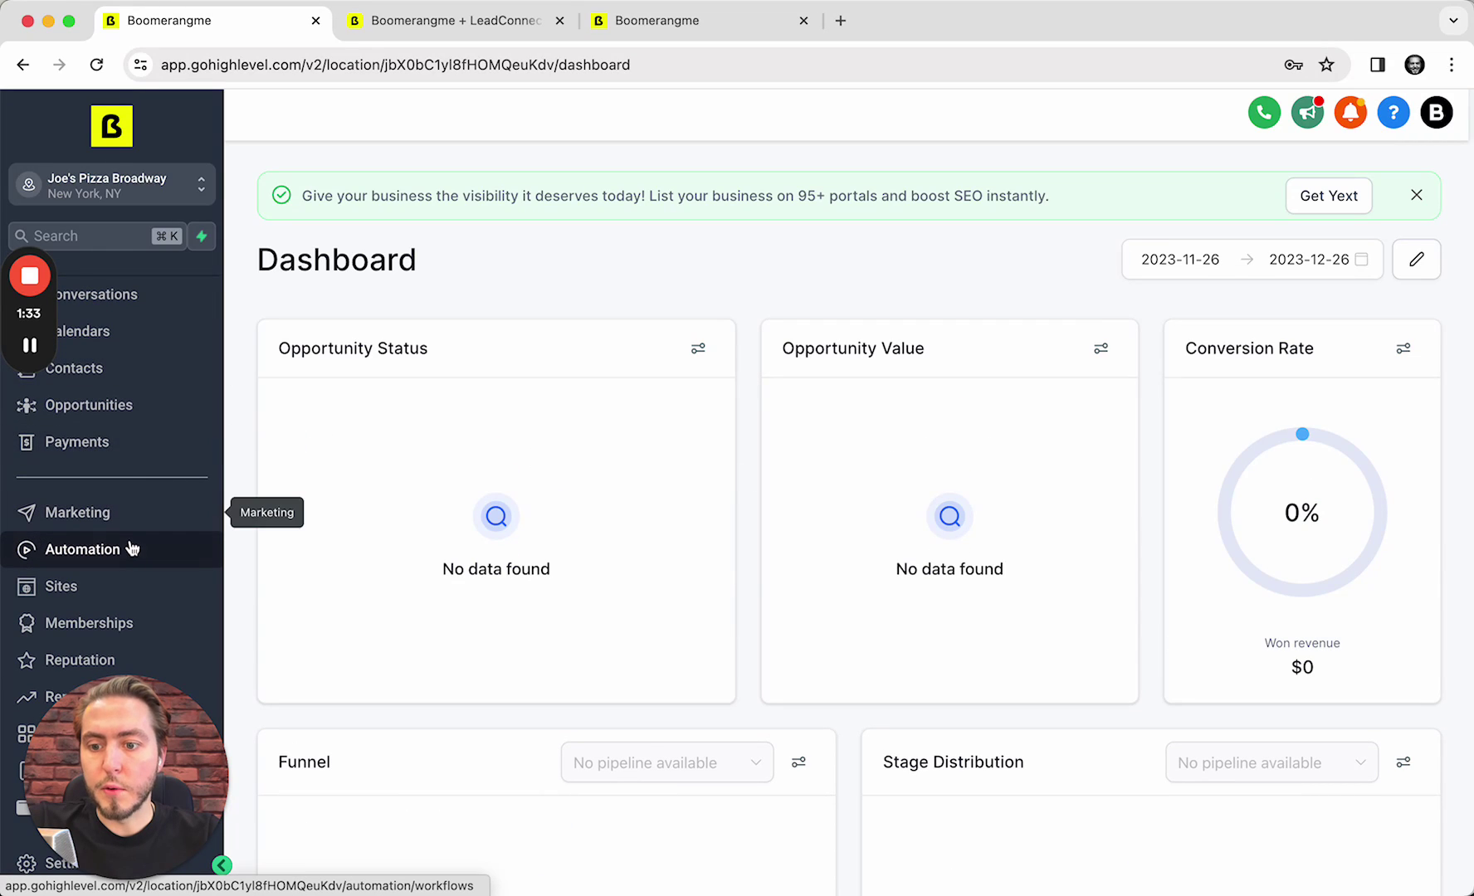
click(132, 551)
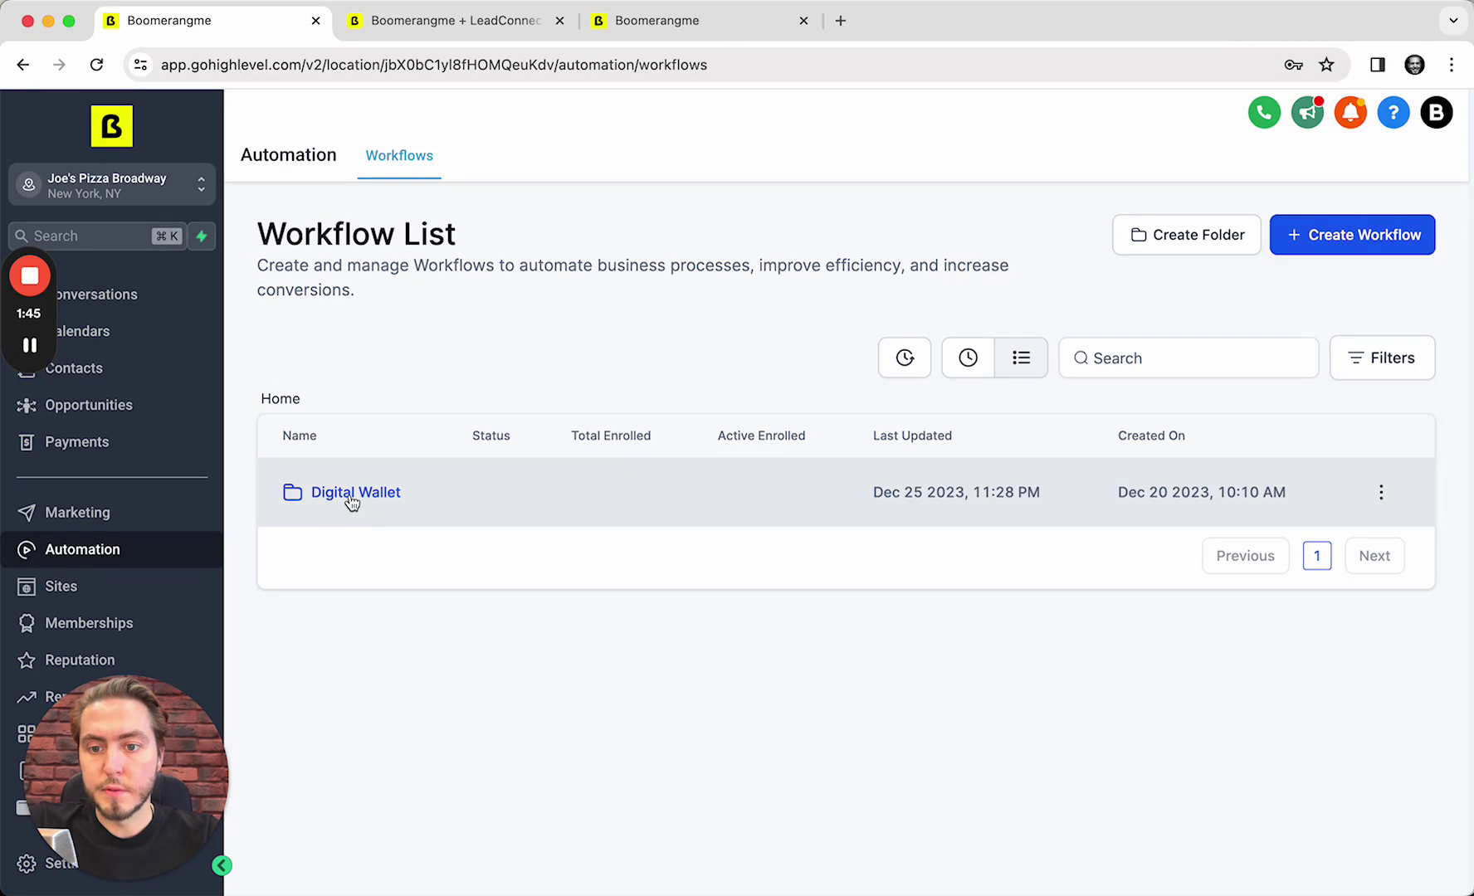
Open '(GHL) Delivery card by Email & SMS' inside the Digital Wallet folder
click(386, 494)
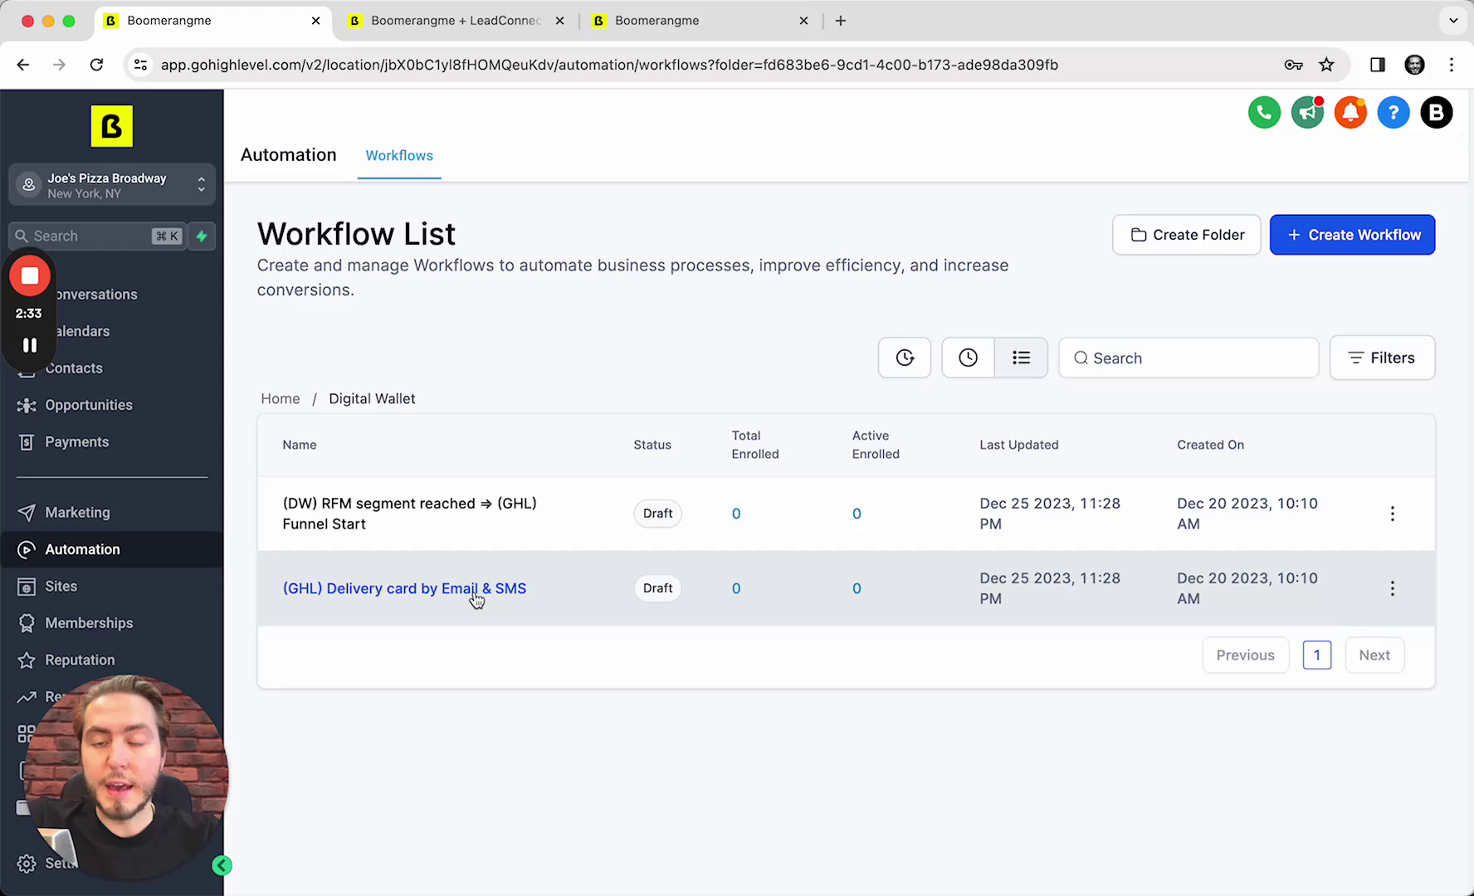
click(403, 598)
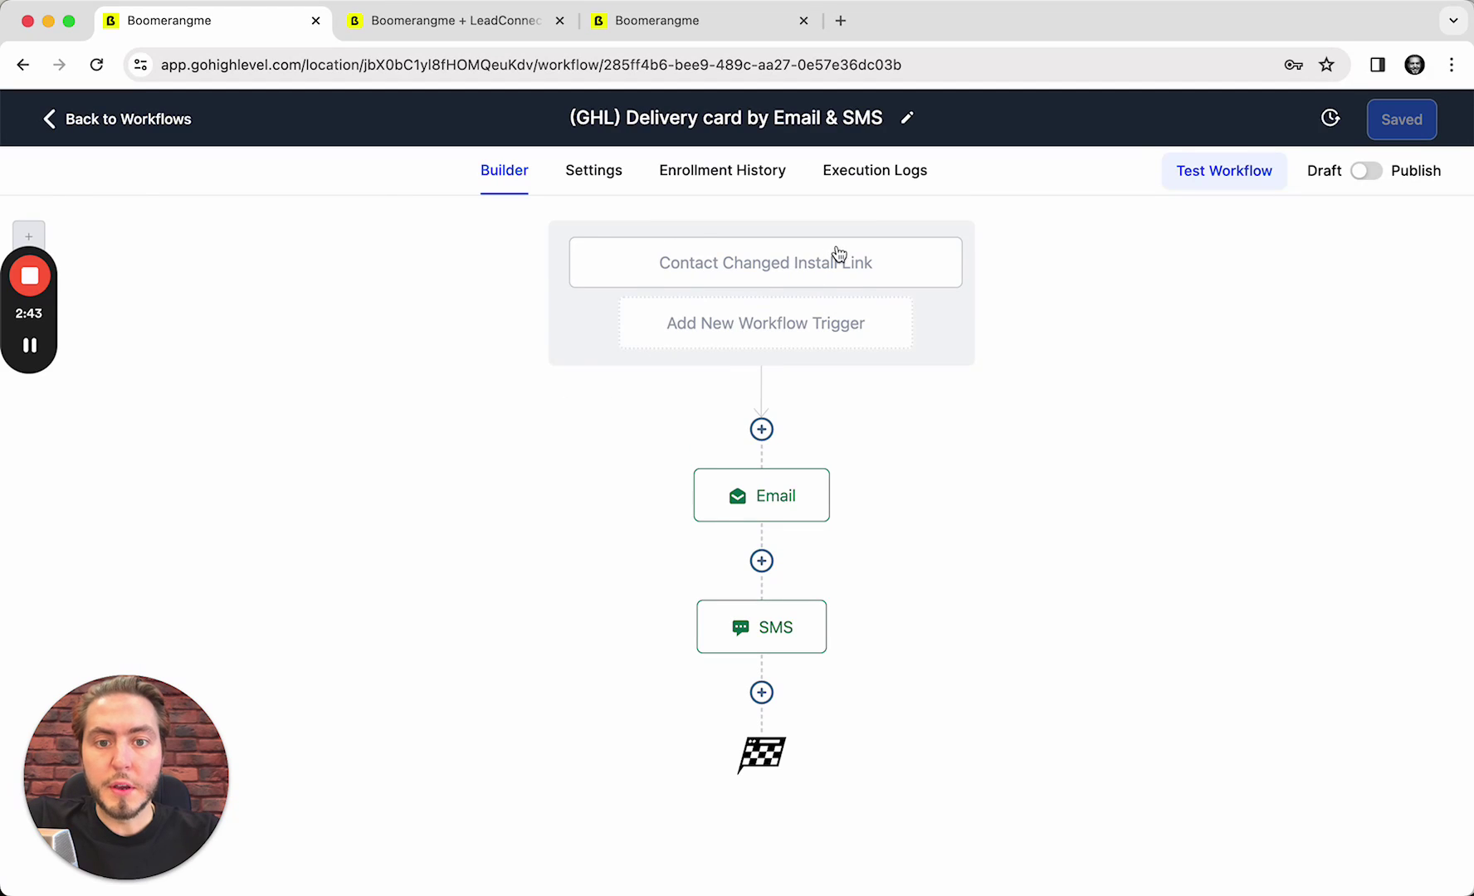
Review the Contact Changed Install Link trigger, then publish and save the workflow
click(882, 259)
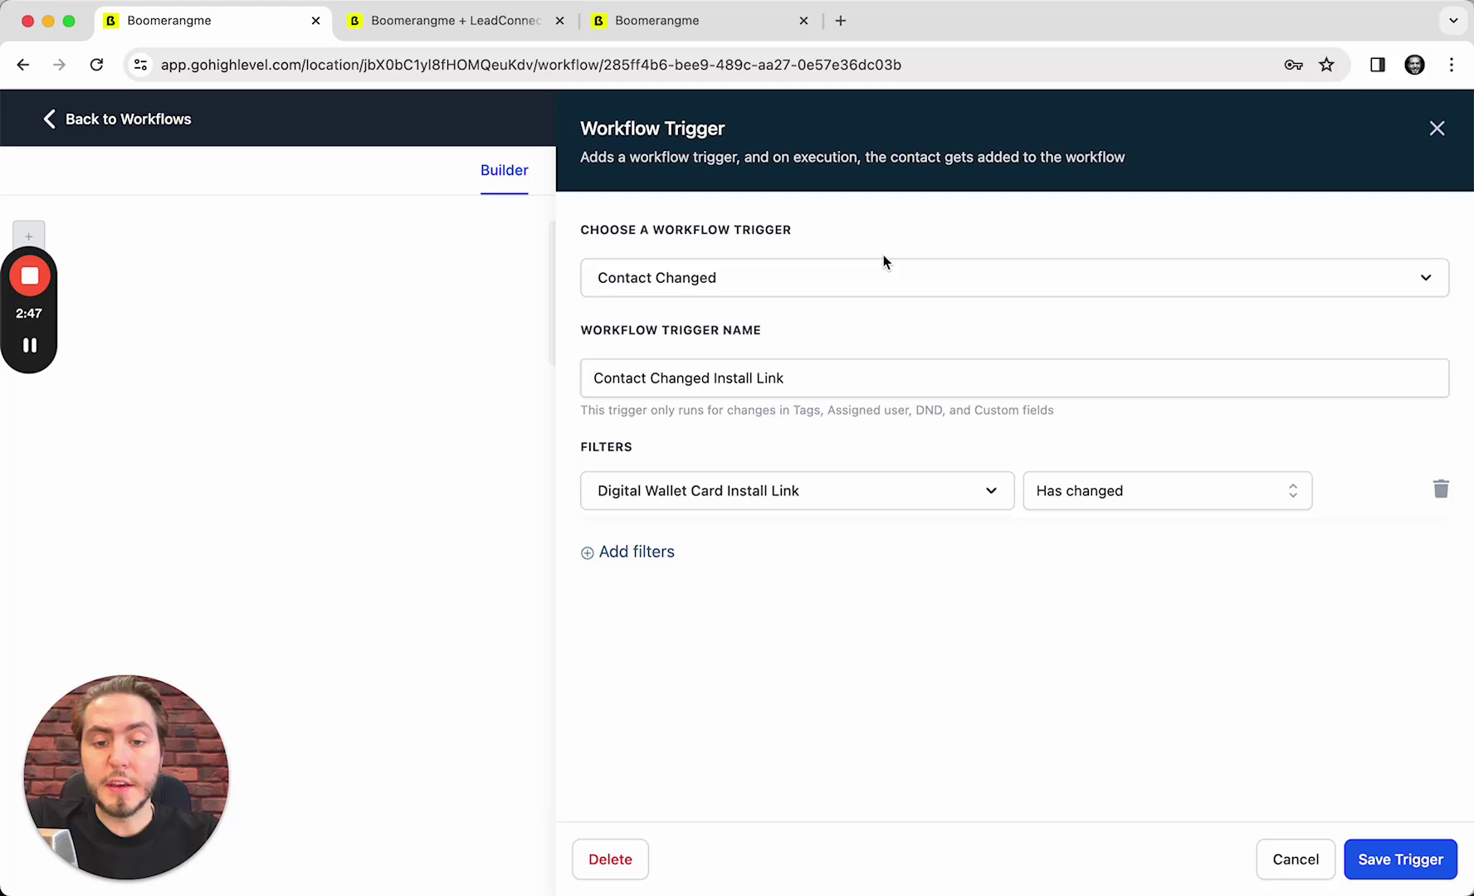
click(1296, 860)
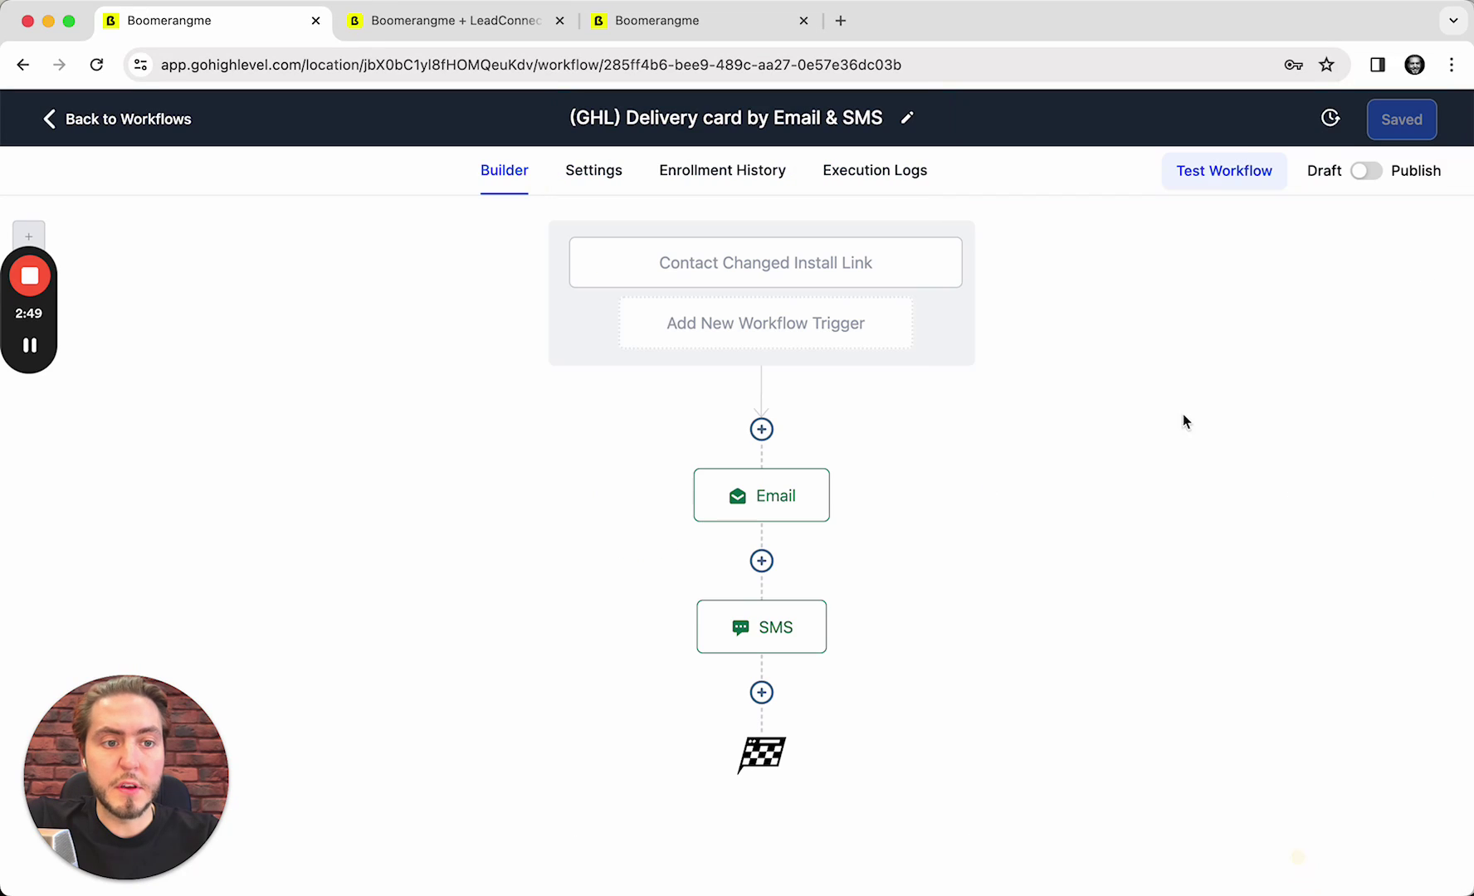
click(1366, 170)
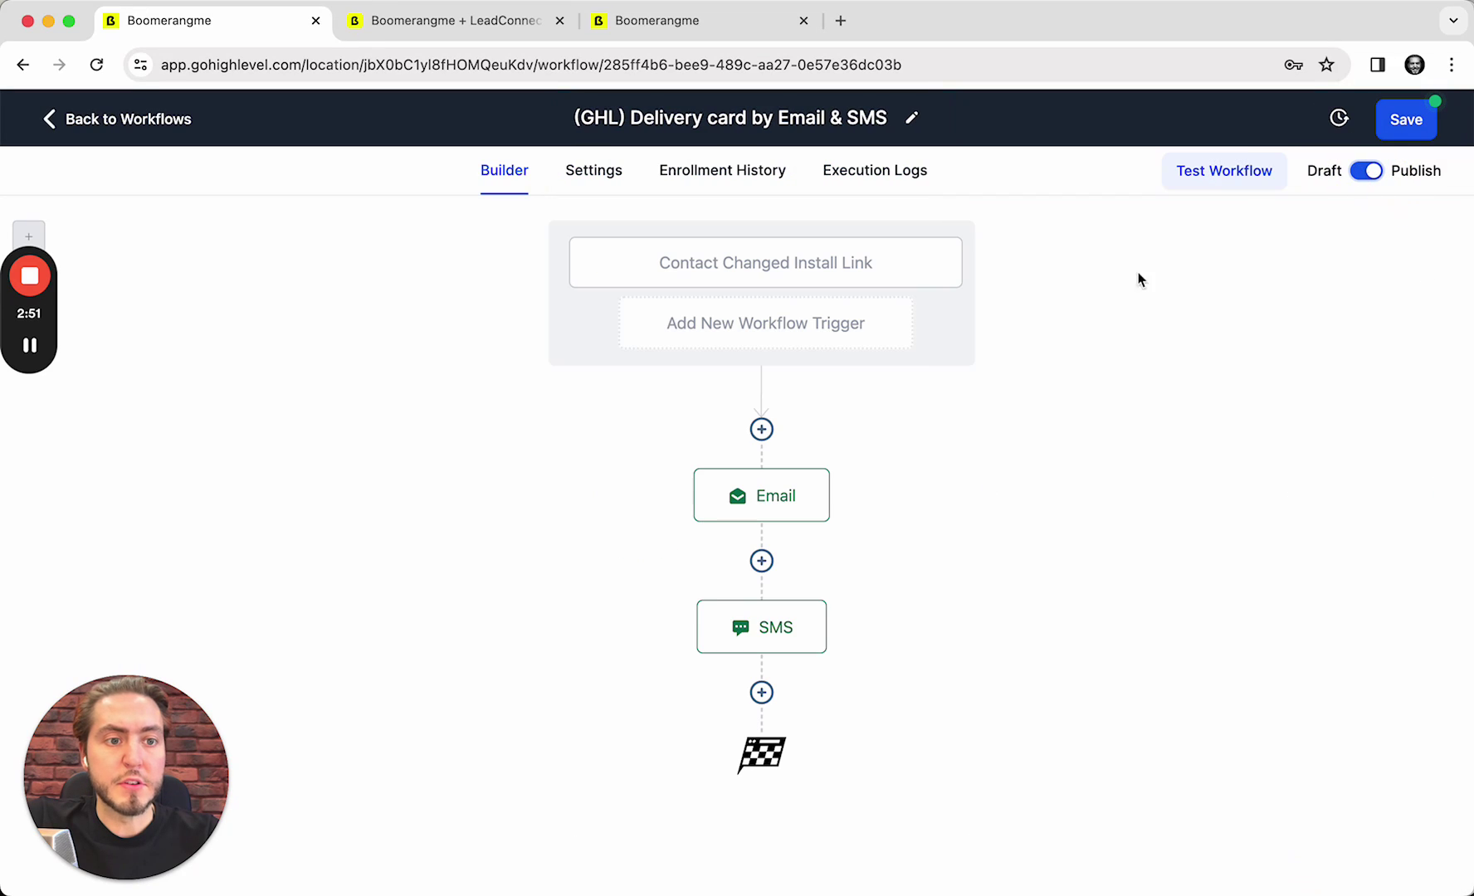
click(1401, 120)
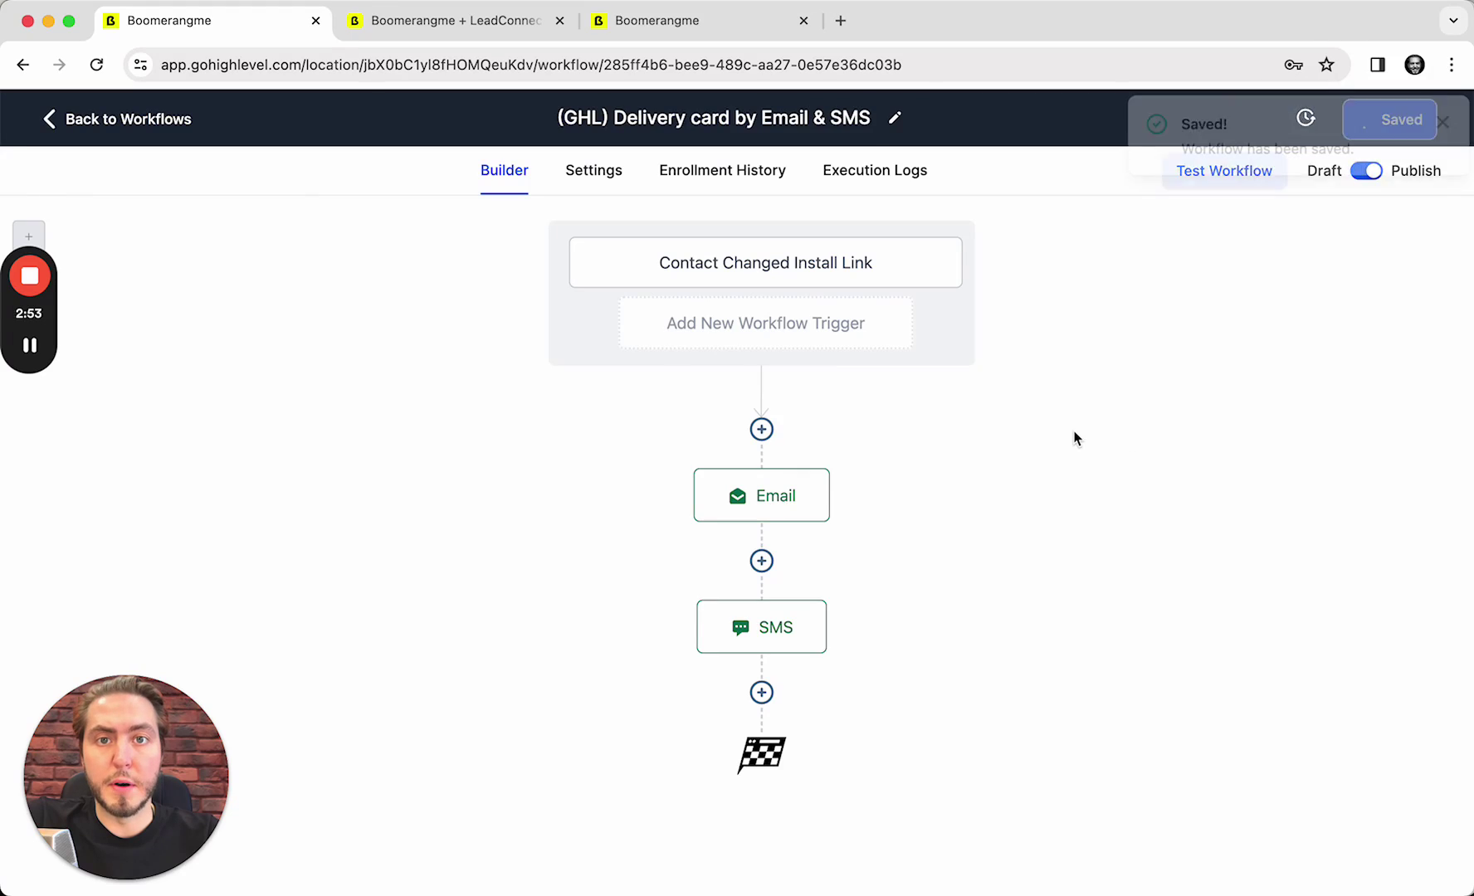
Replace 'customer' in the email greeting with the Contact First Name custom value
click(759, 498)
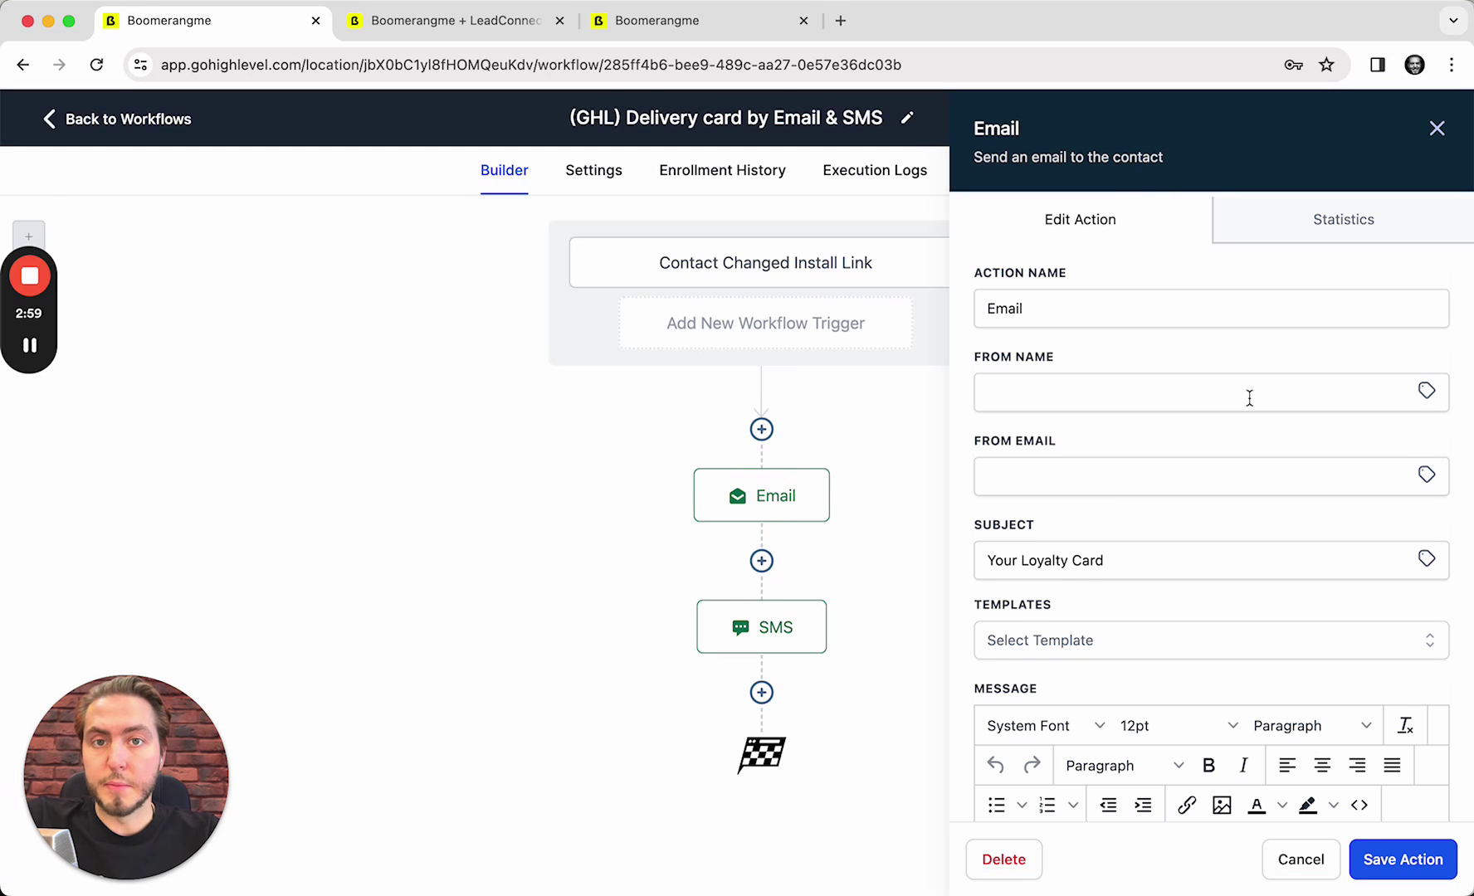
scroll(1249, 398, down, 6)
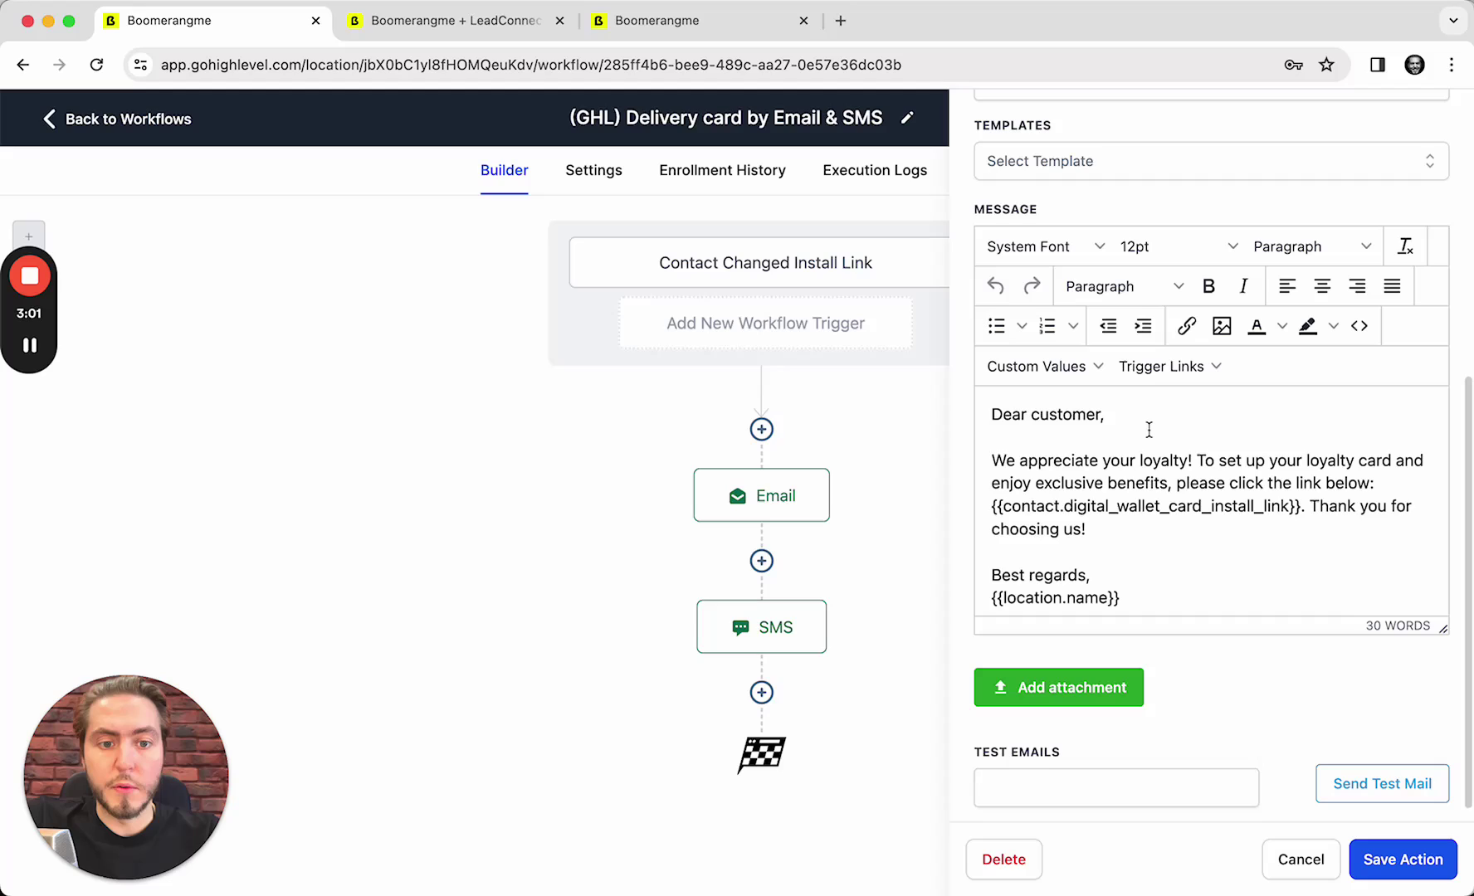
scroll(1150, 429, down, 1)
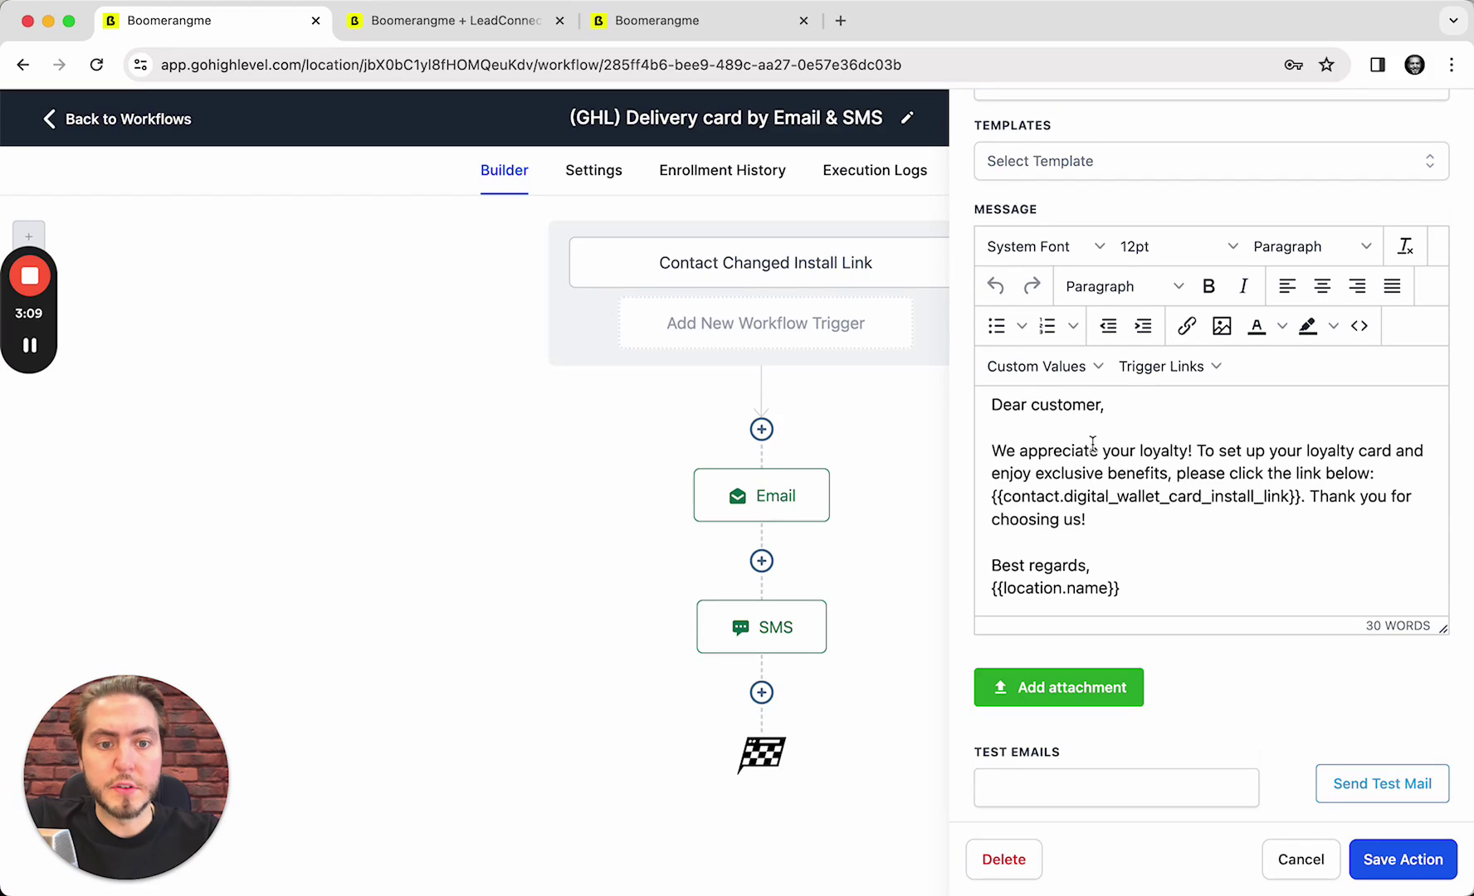
double_click(1061, 406)
key(BackSpace)
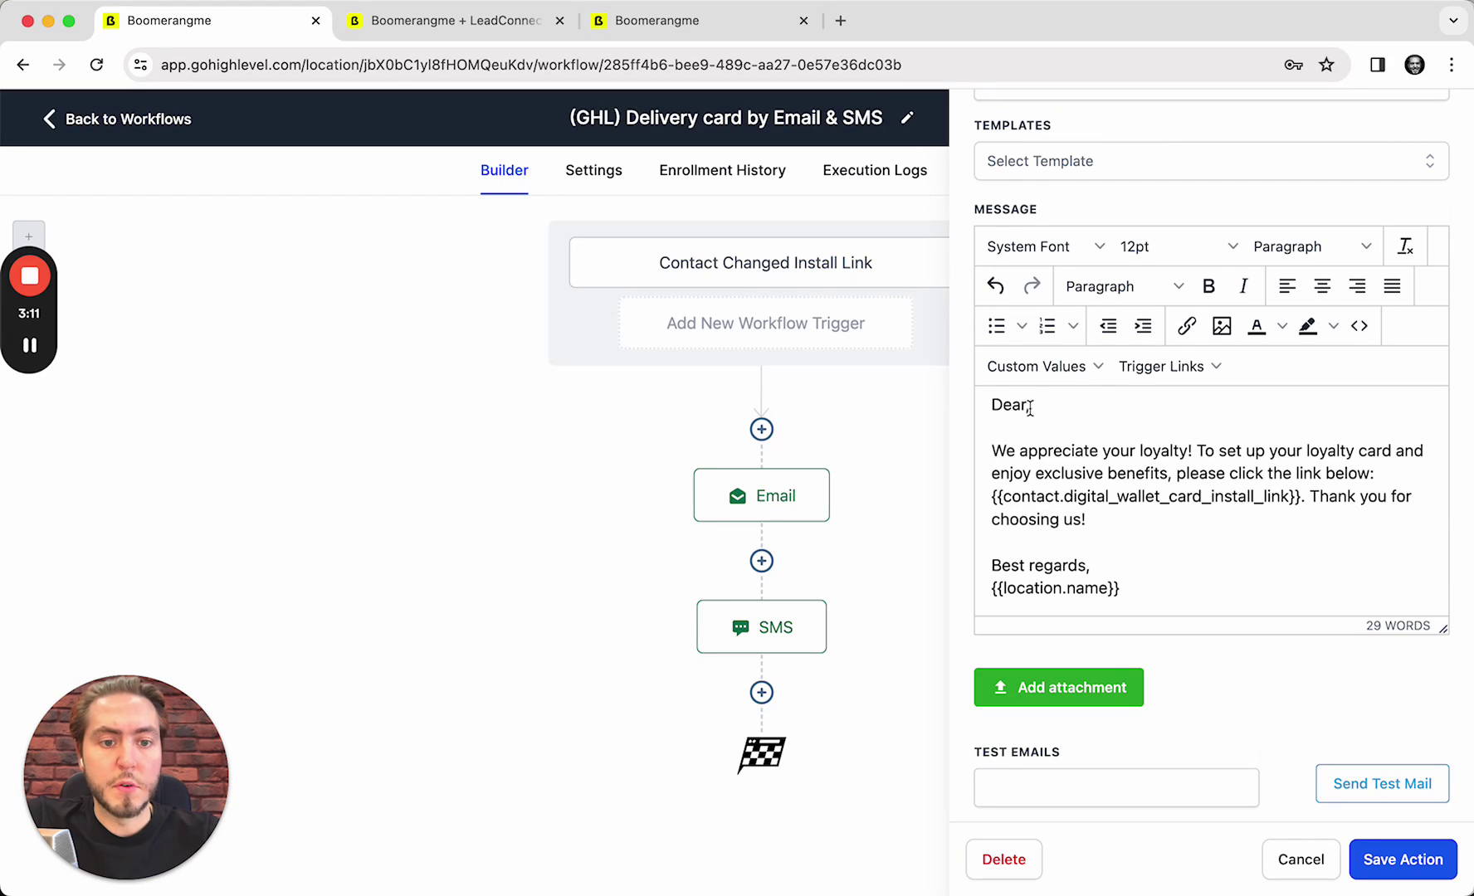
click(1038, 366)
mouse_move(1079, 404)
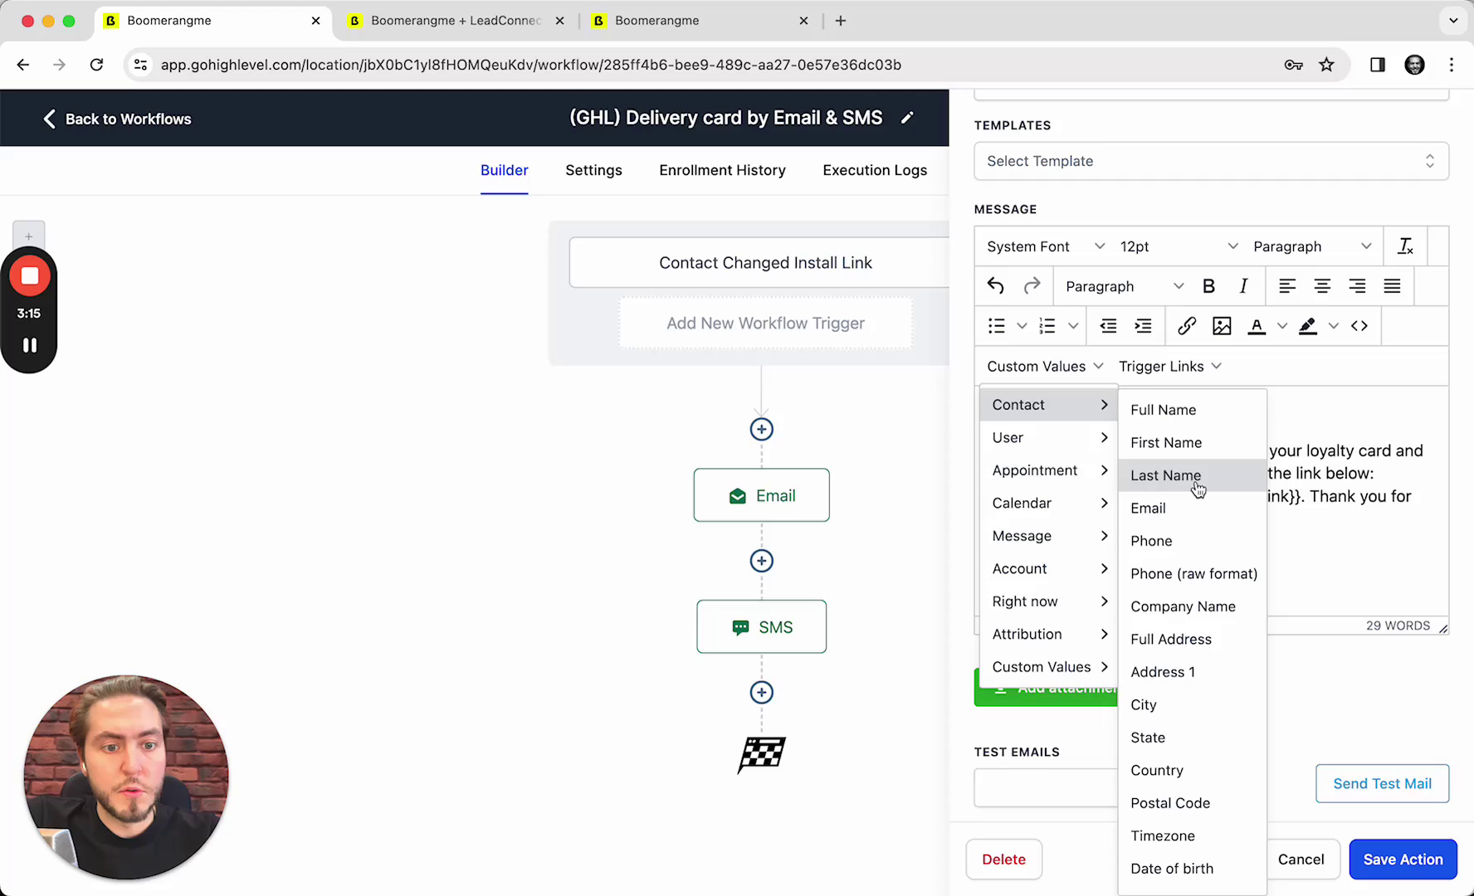
click(1203, 442)
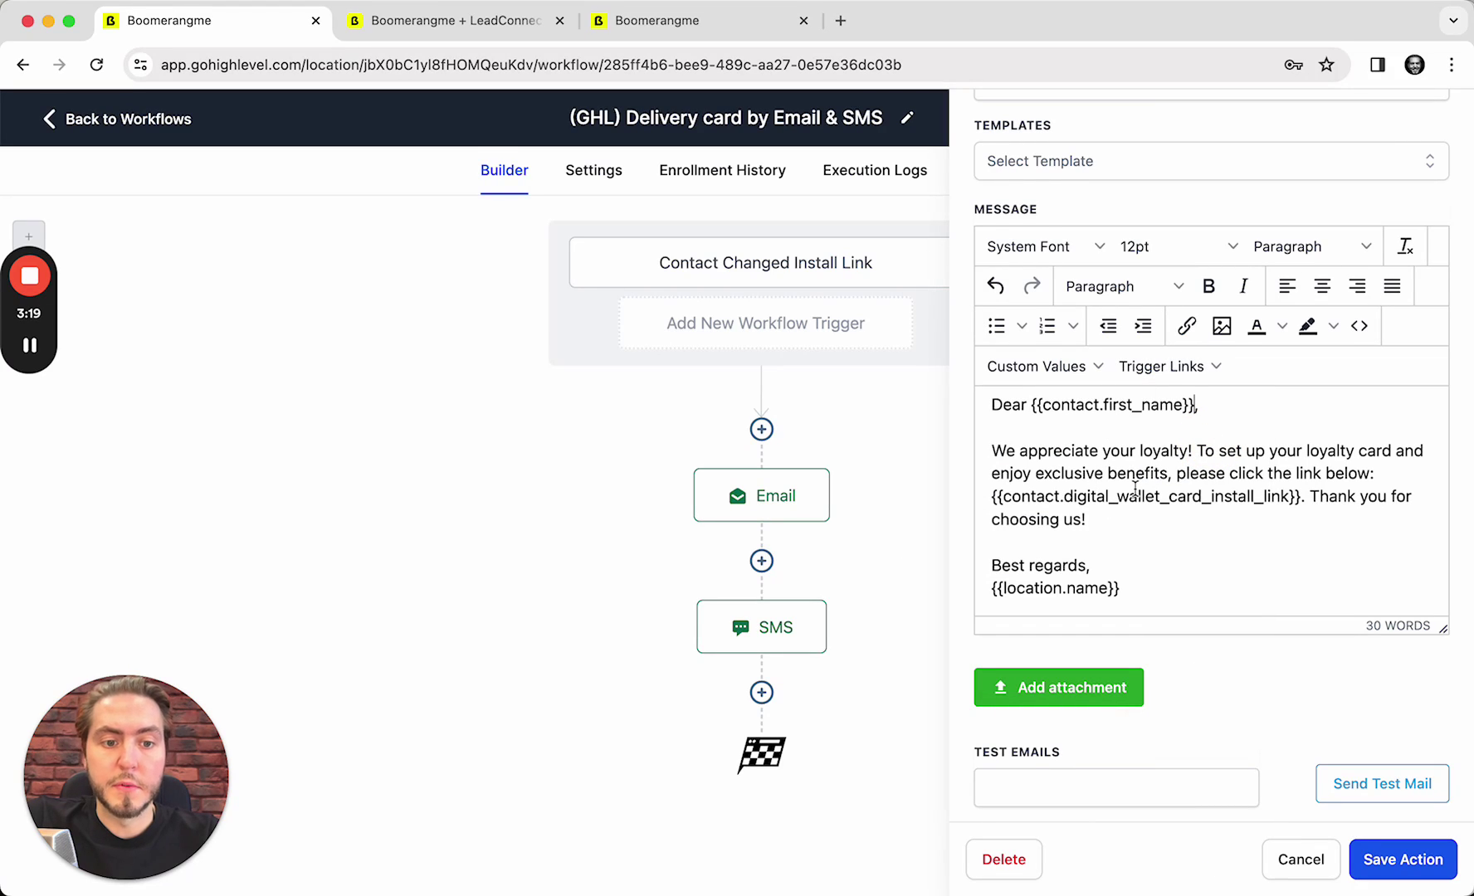
Check the card install link and location.name placeholders, then save the email step
scroll(1059, 487, down, 1)
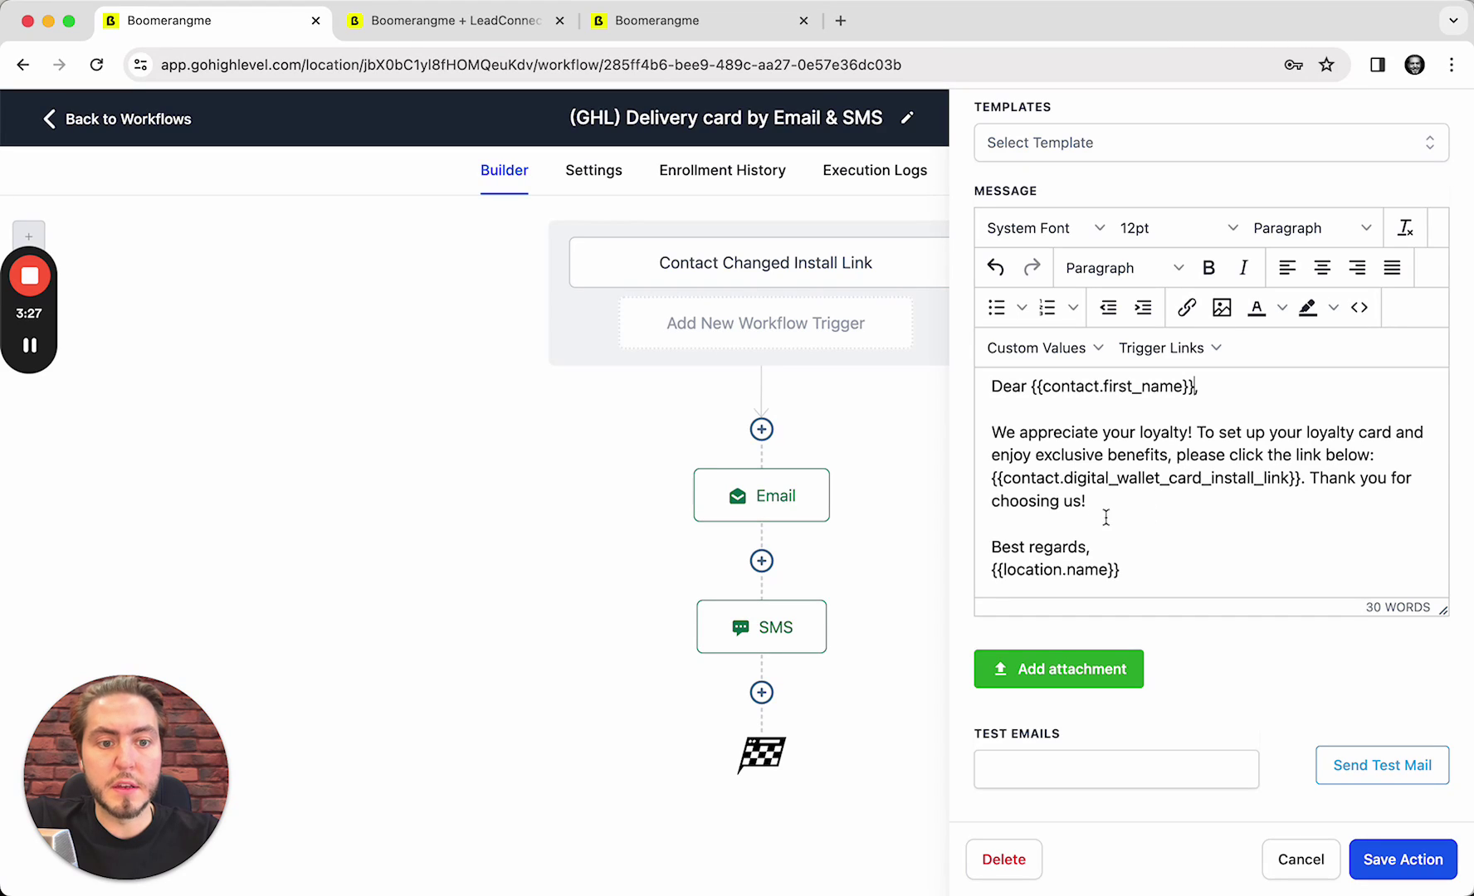
drag(1026, 480, 1267, 481)
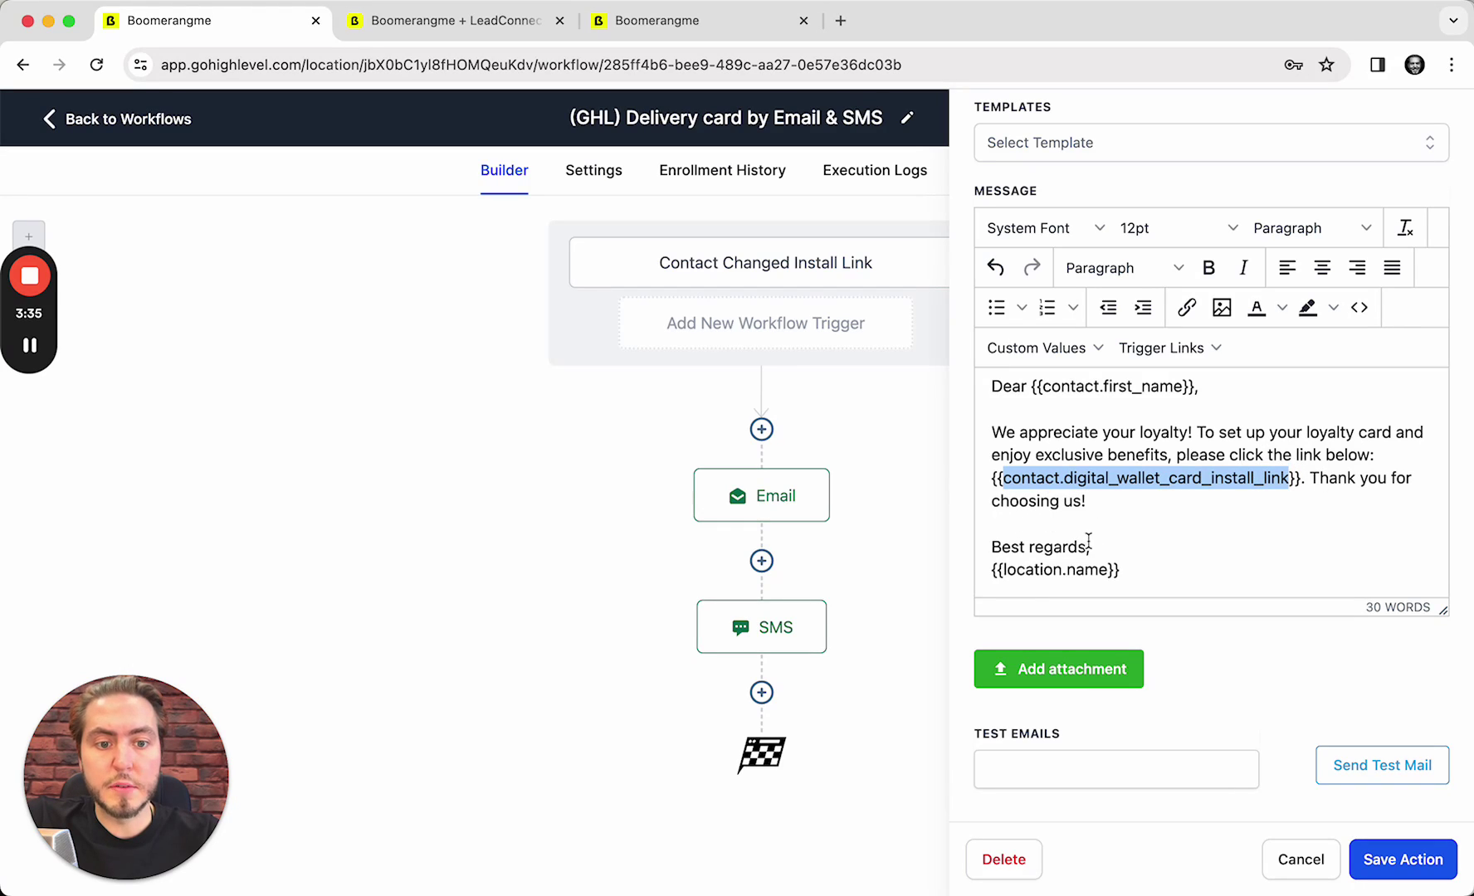
double_click(1016, 573)
drag(1016, 574, 1092, 575)
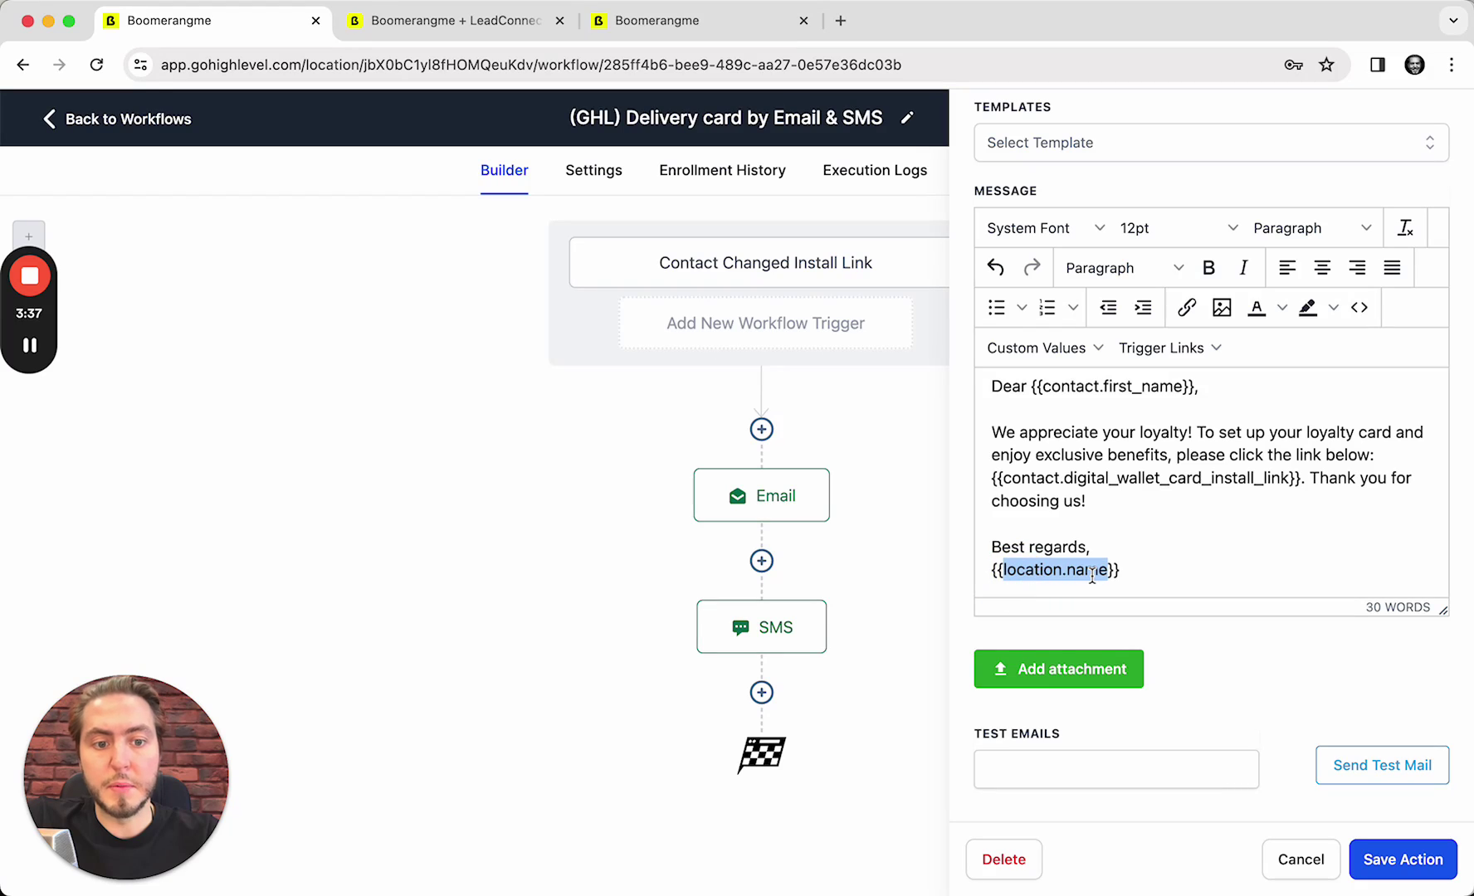
click(1177, 523)
click(1408, 859)
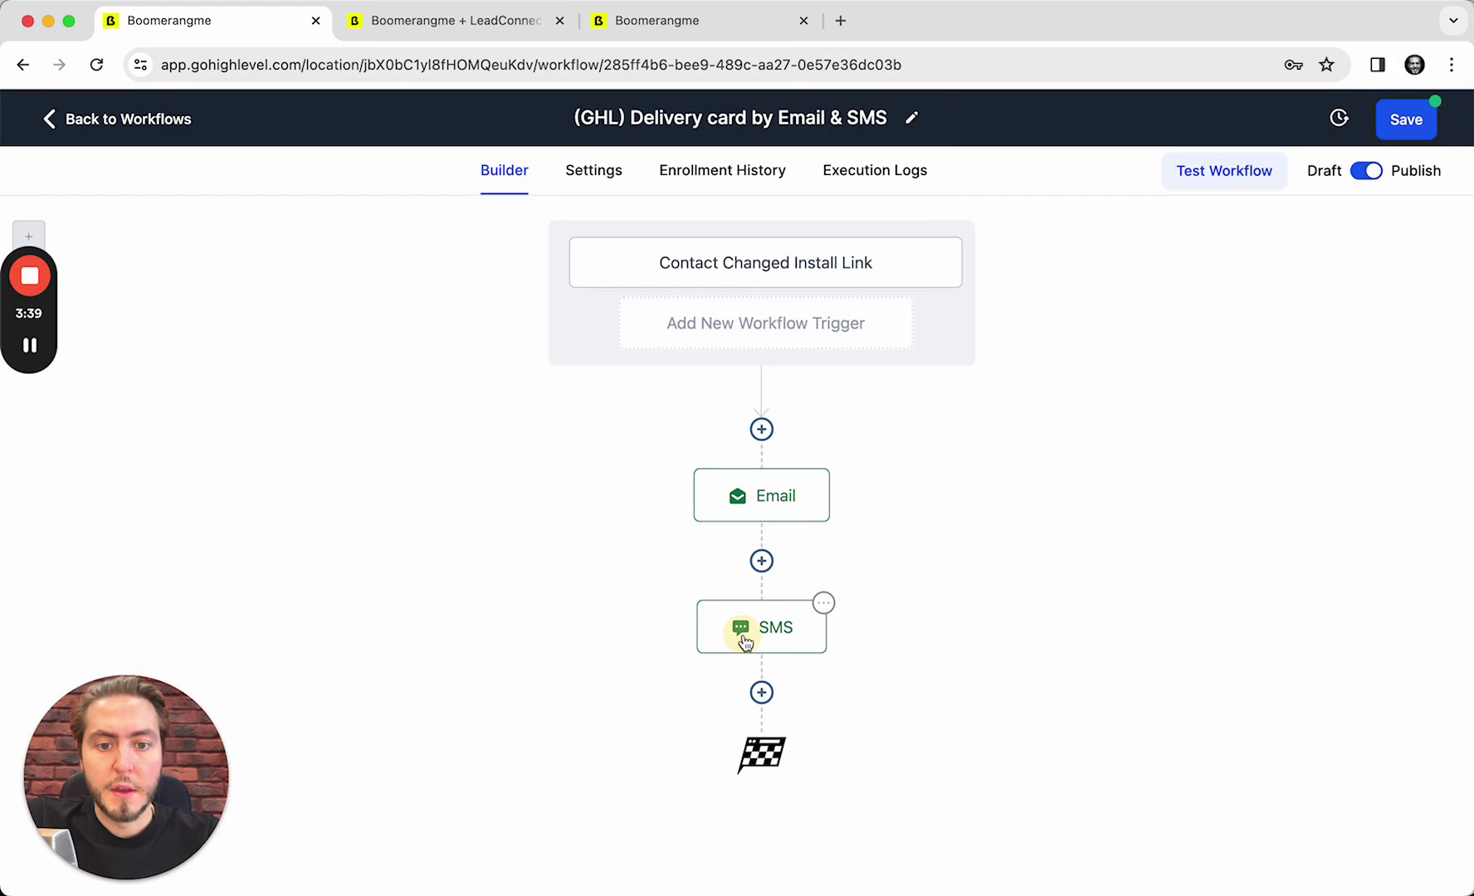
Check the SMS text and its install link placeholder unchanged, save the step and workflow
click(745, 642)
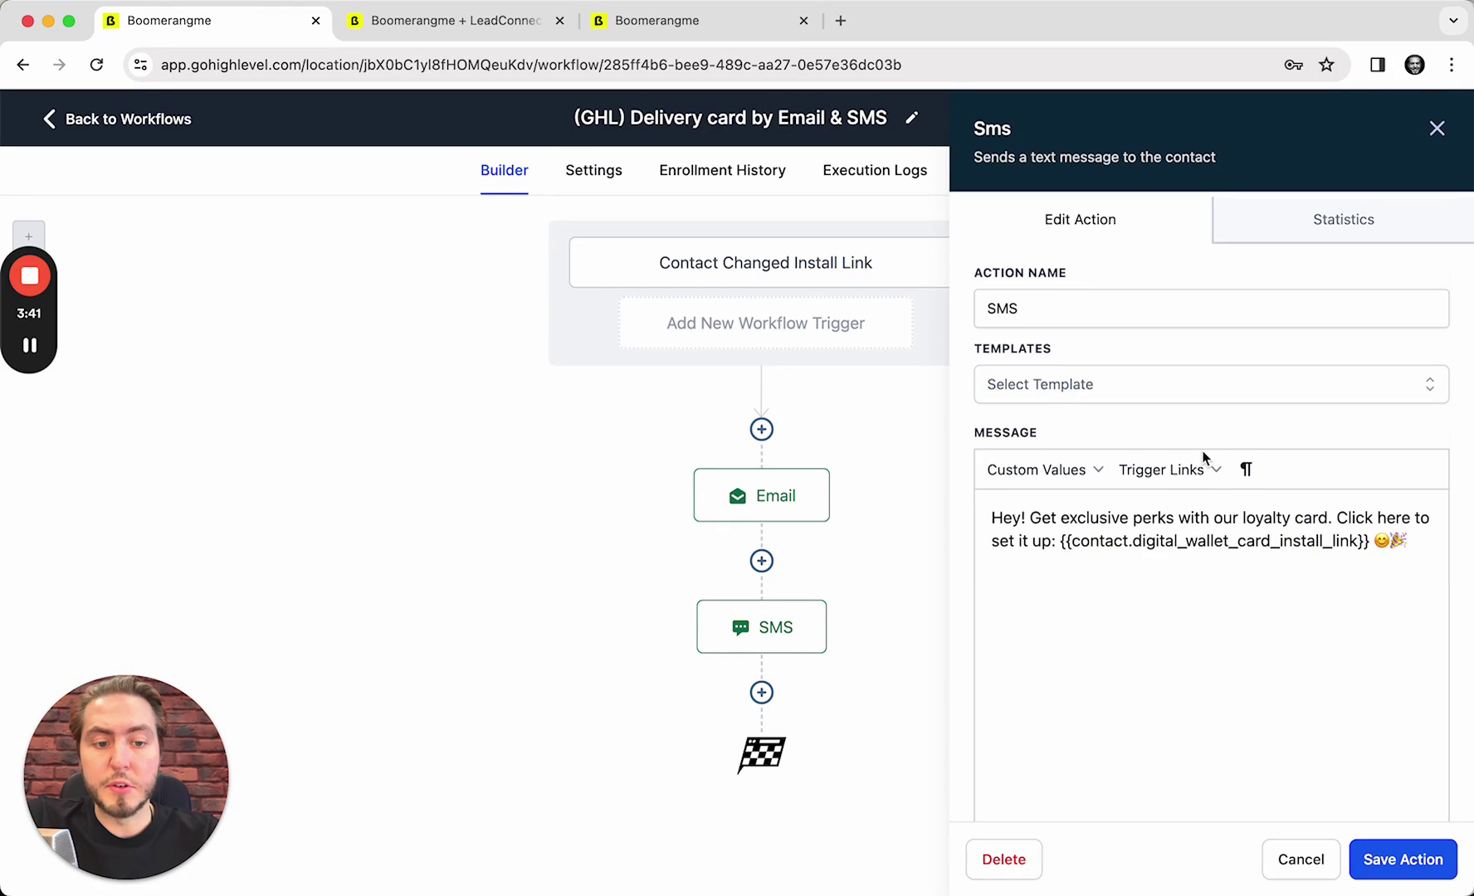
scroll(1104, 482, down, 2)
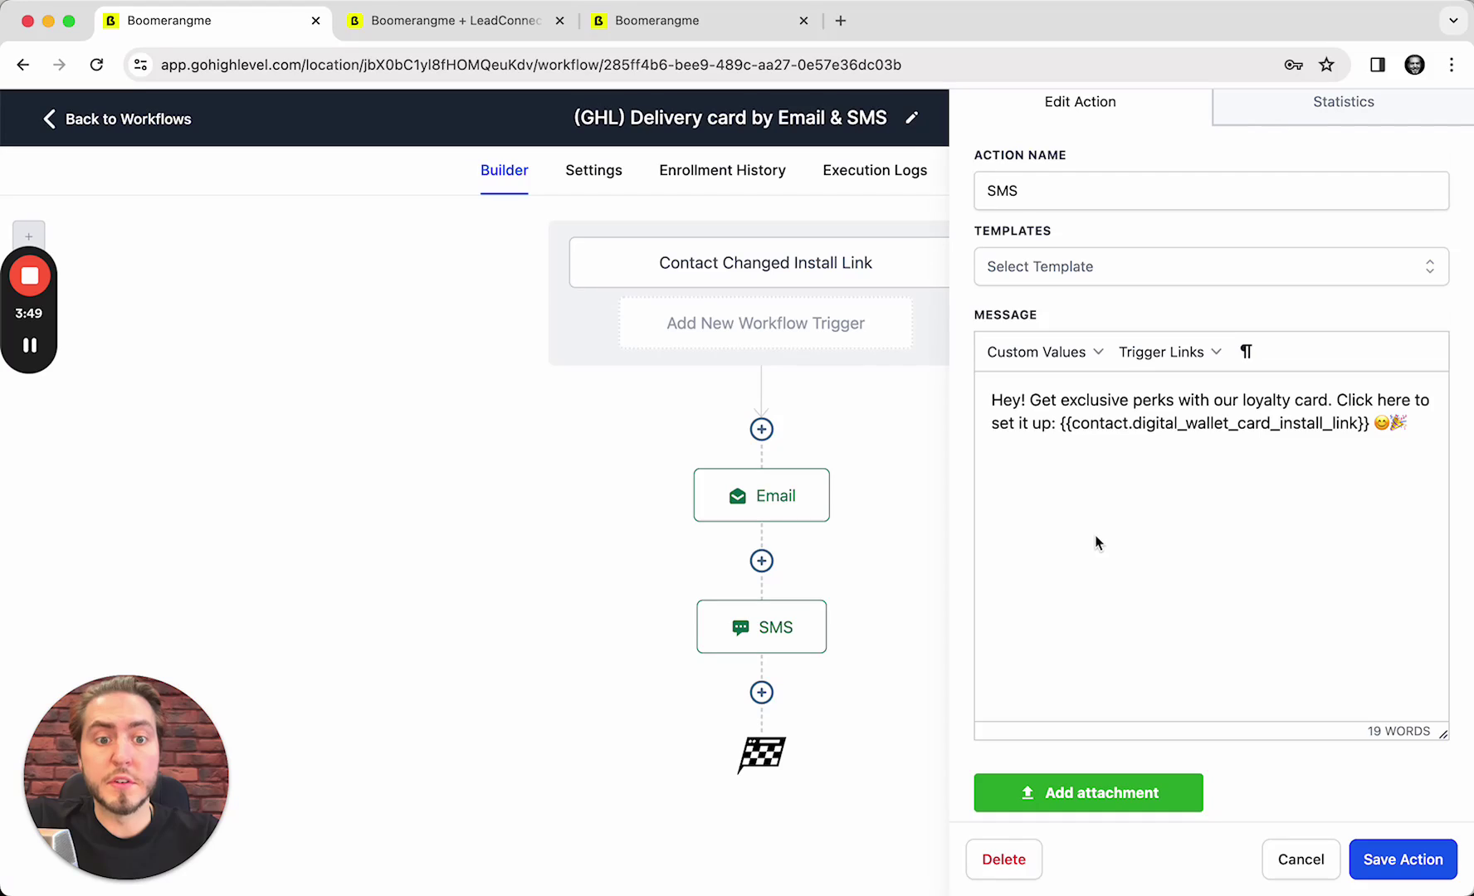
drag(1068, 424, 1358, 423)
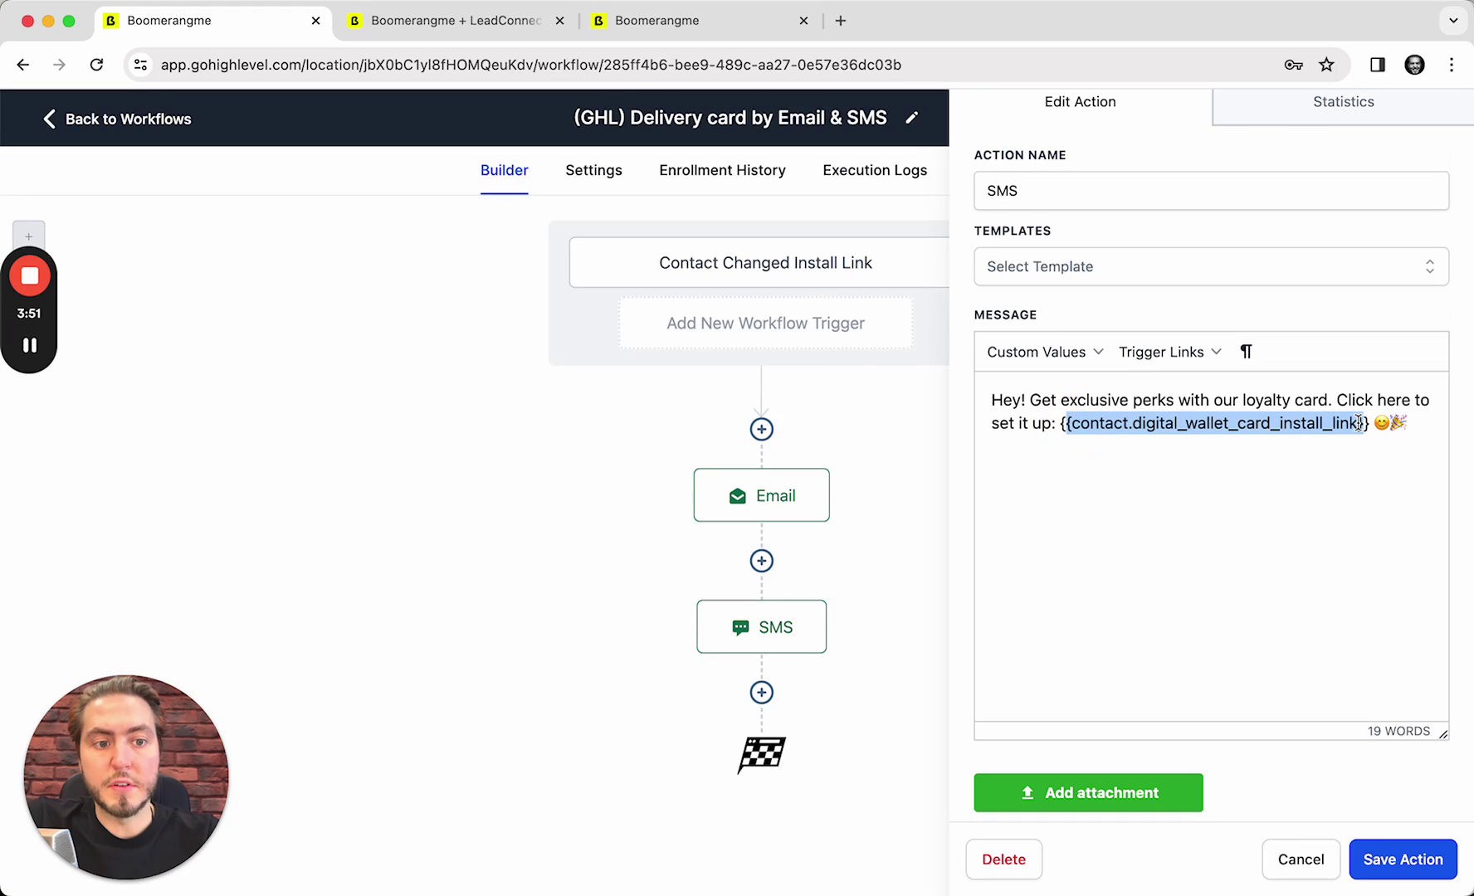
click(1377, 424)
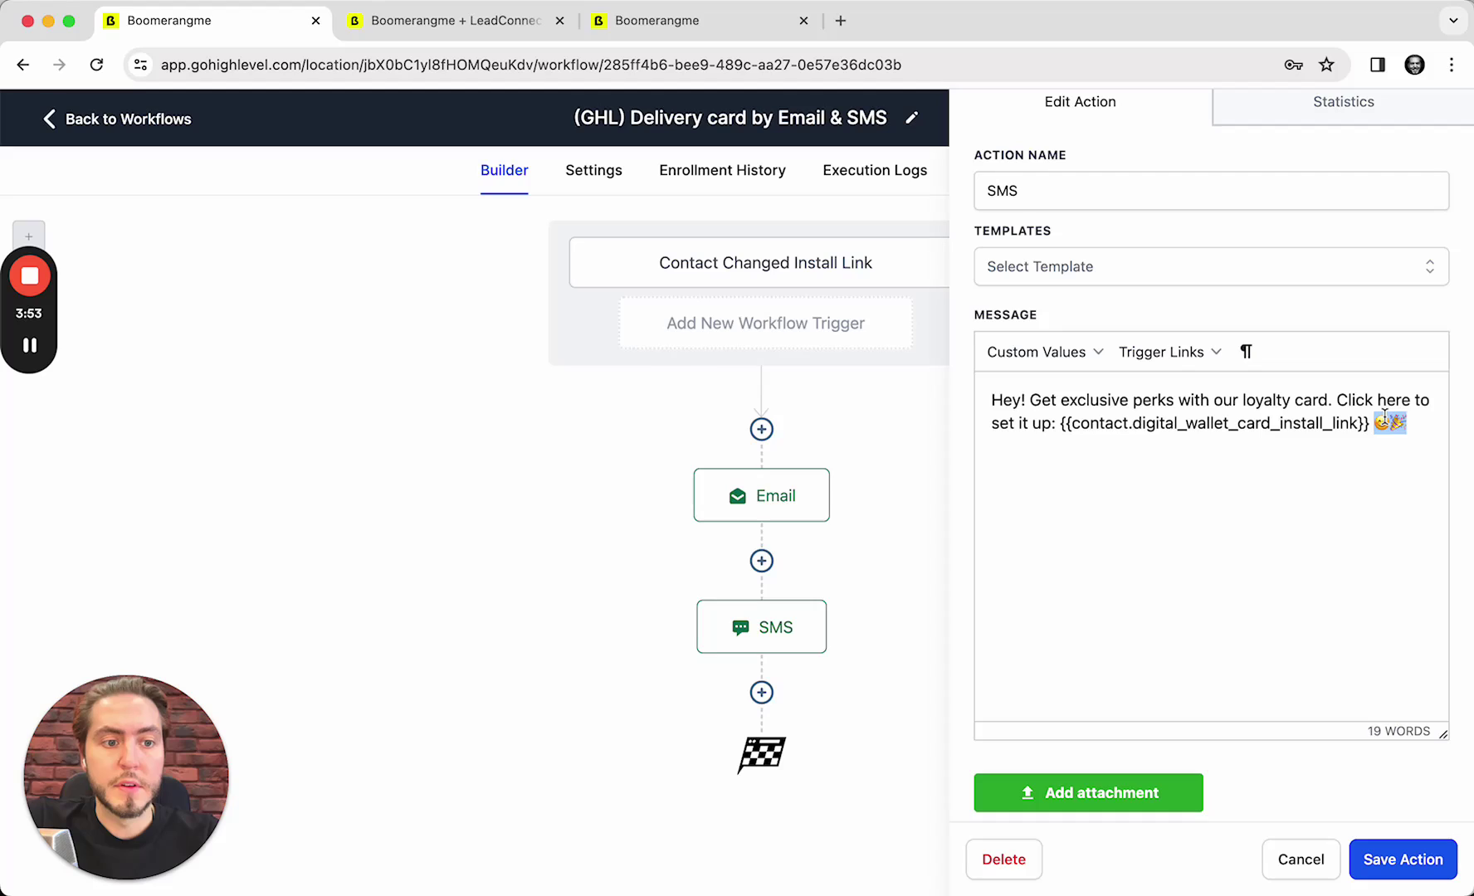
click(1381, 421)
click(1389, 873)
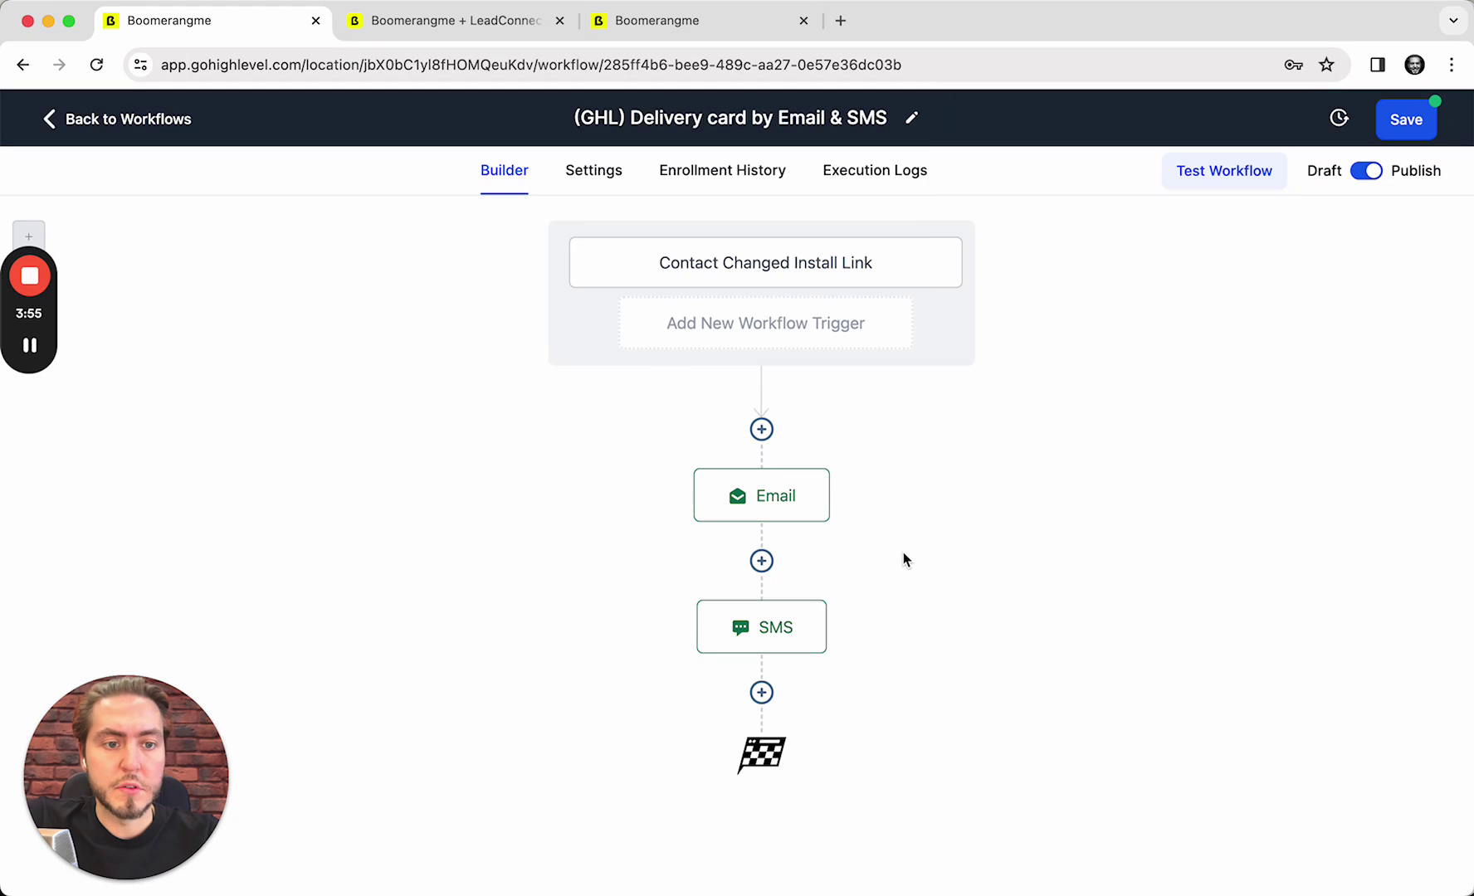
click(1383, 118)
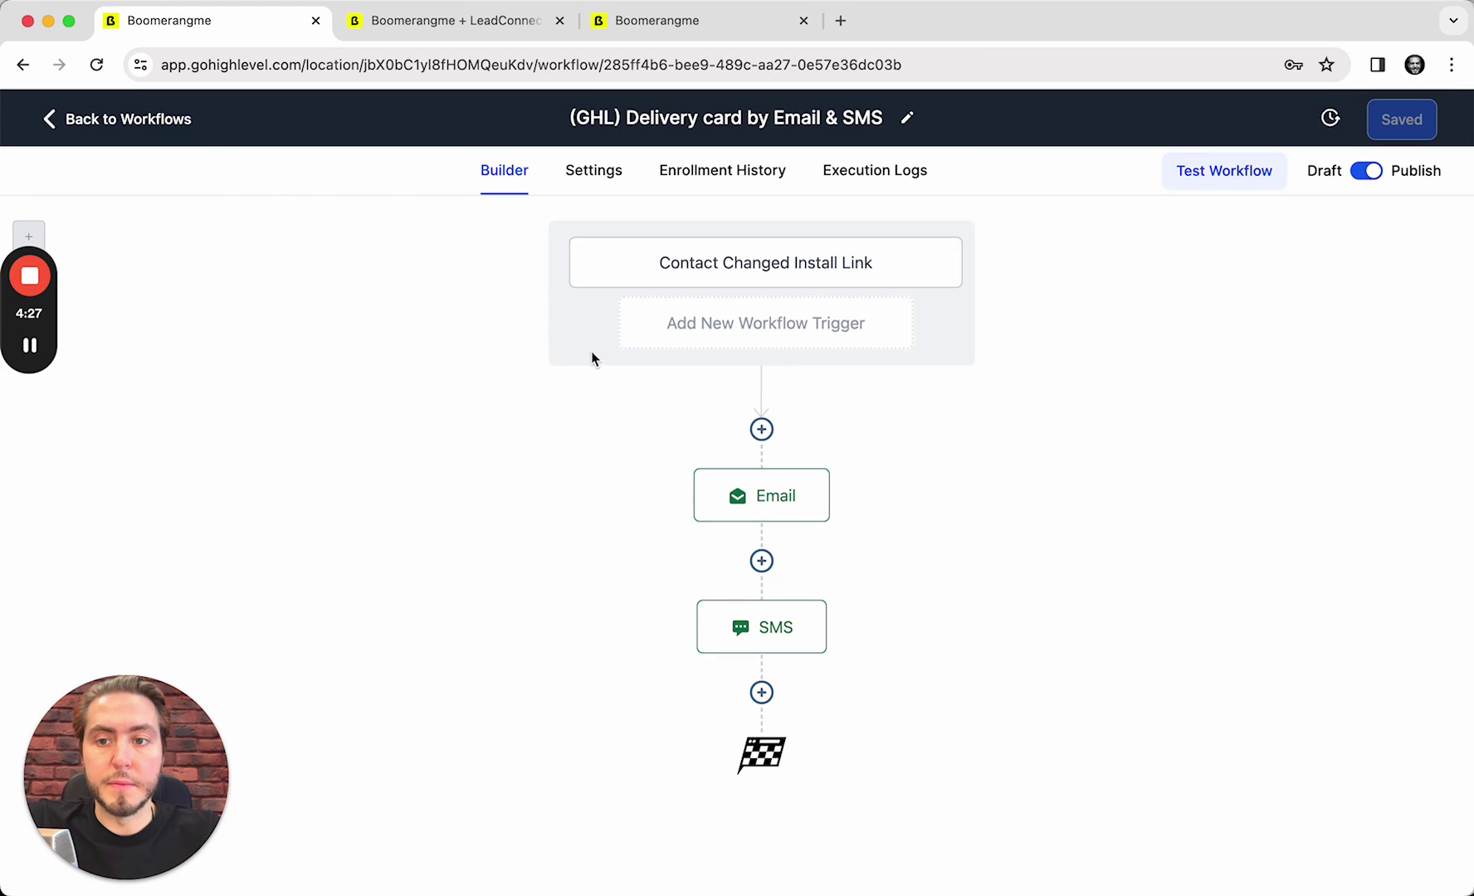
Start a new contact in Contacts and enter the test contact's first and last name
click(145, 121)
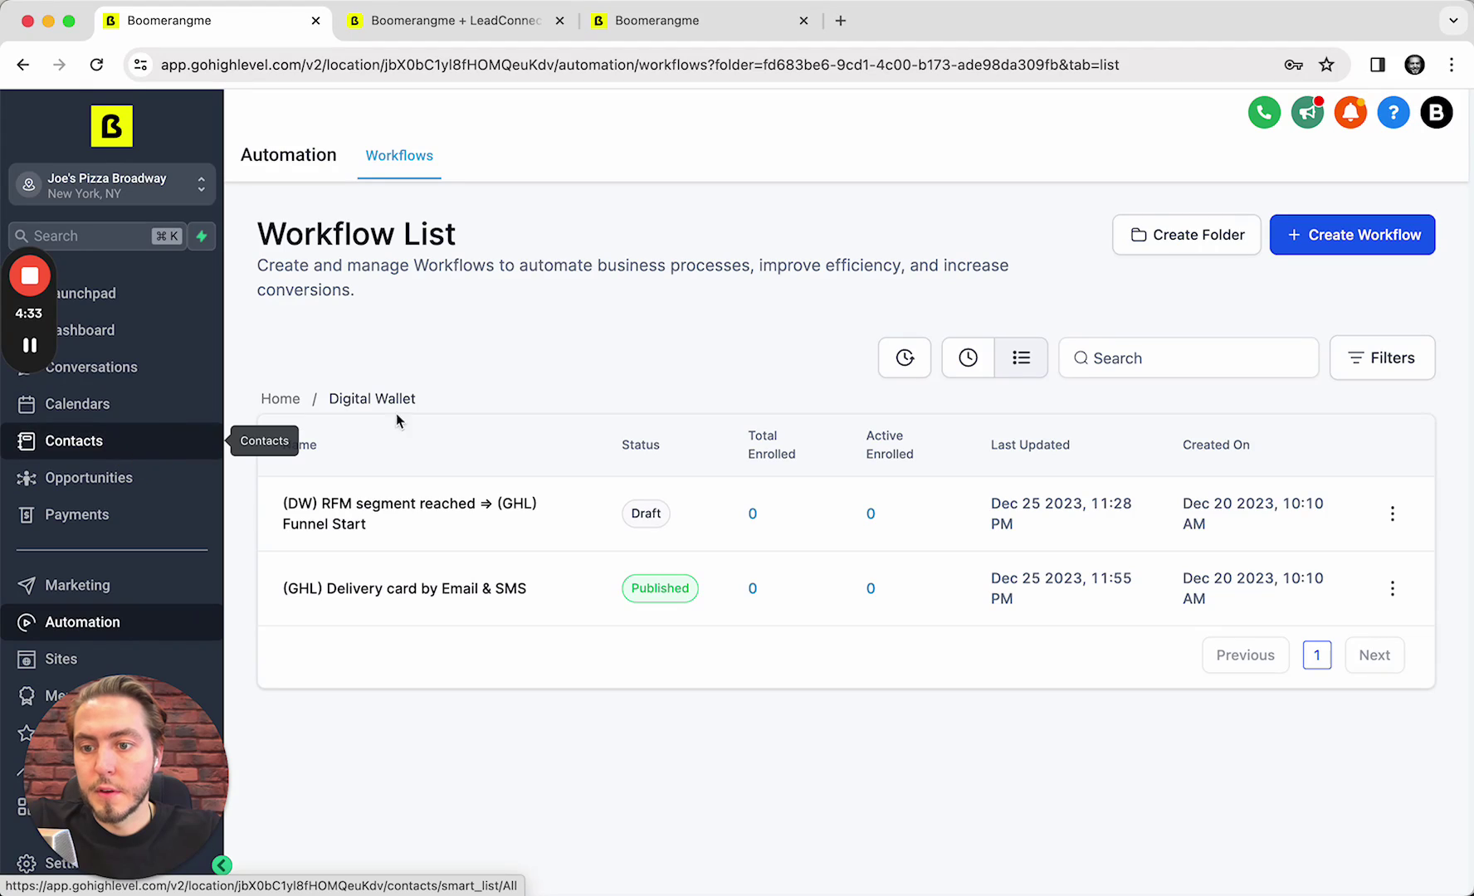
click(123, 441)
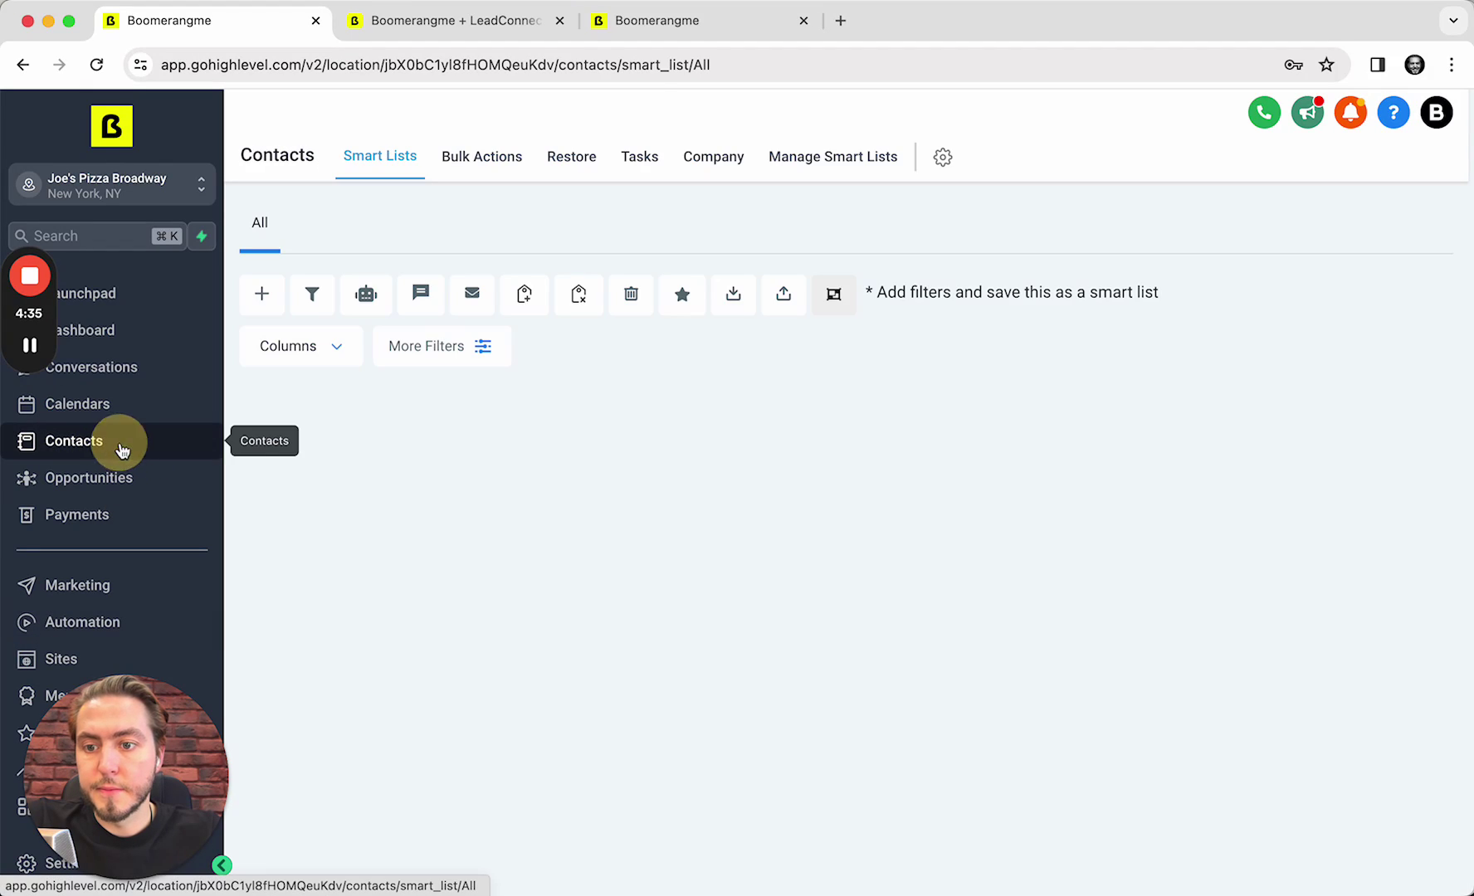
click(263, 295)
click(617, 480)
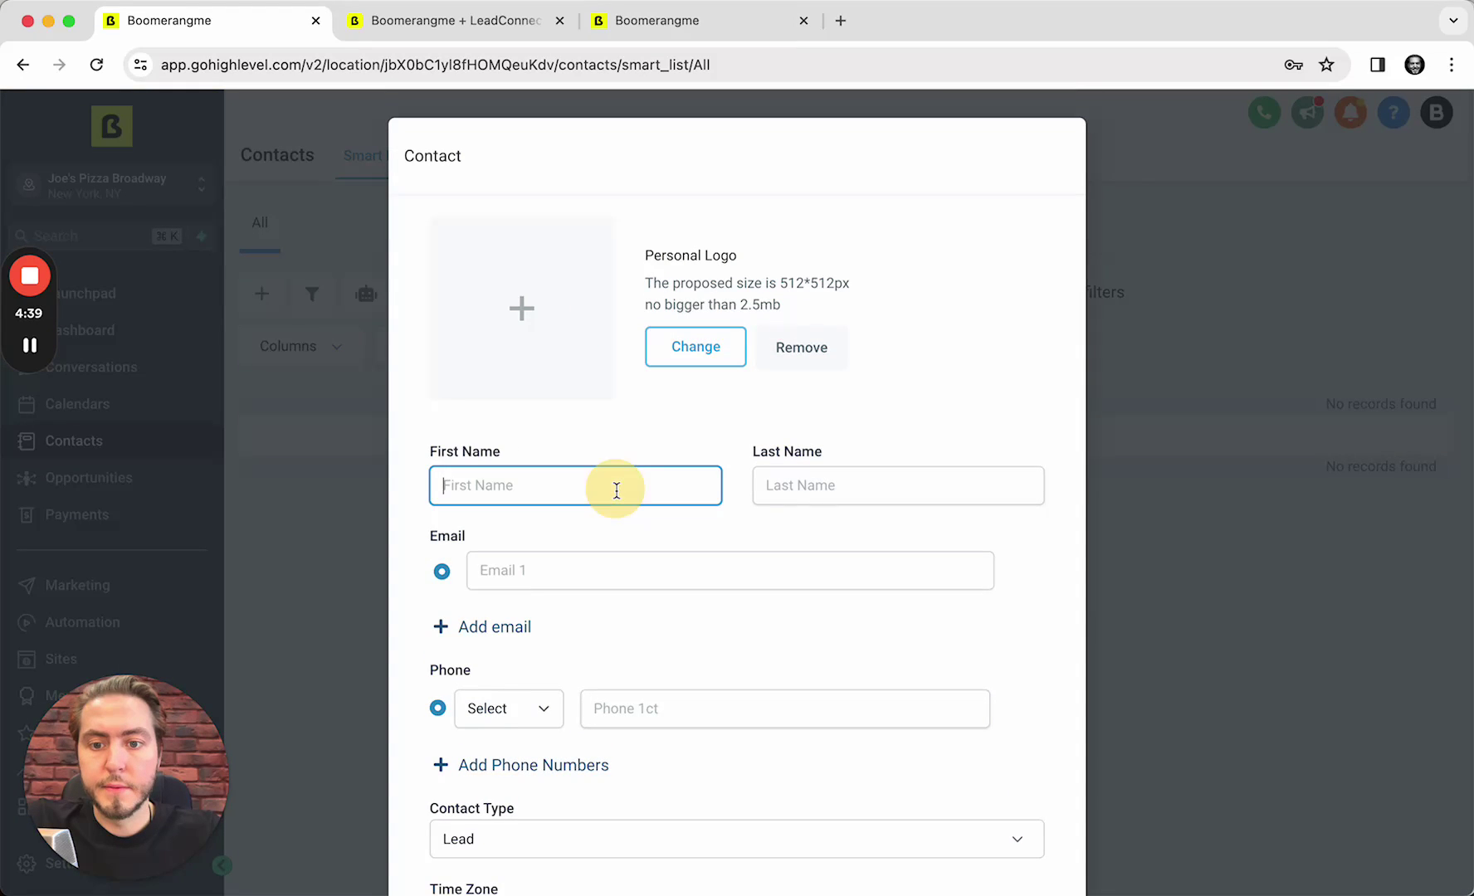
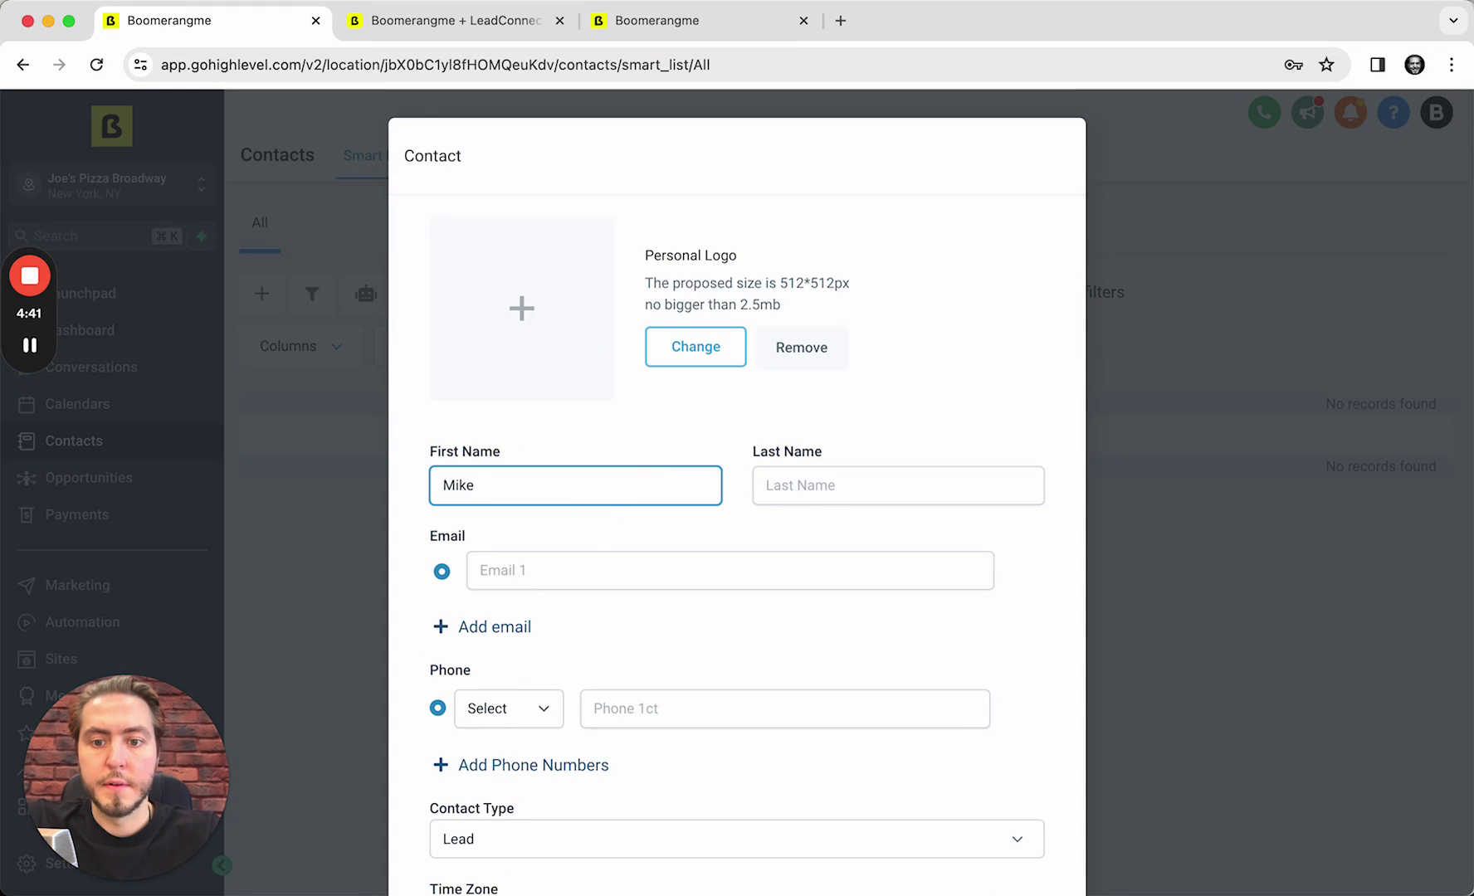
key(Tab)
Fill in the test contact's e-mail address and phone number
key(Tab)
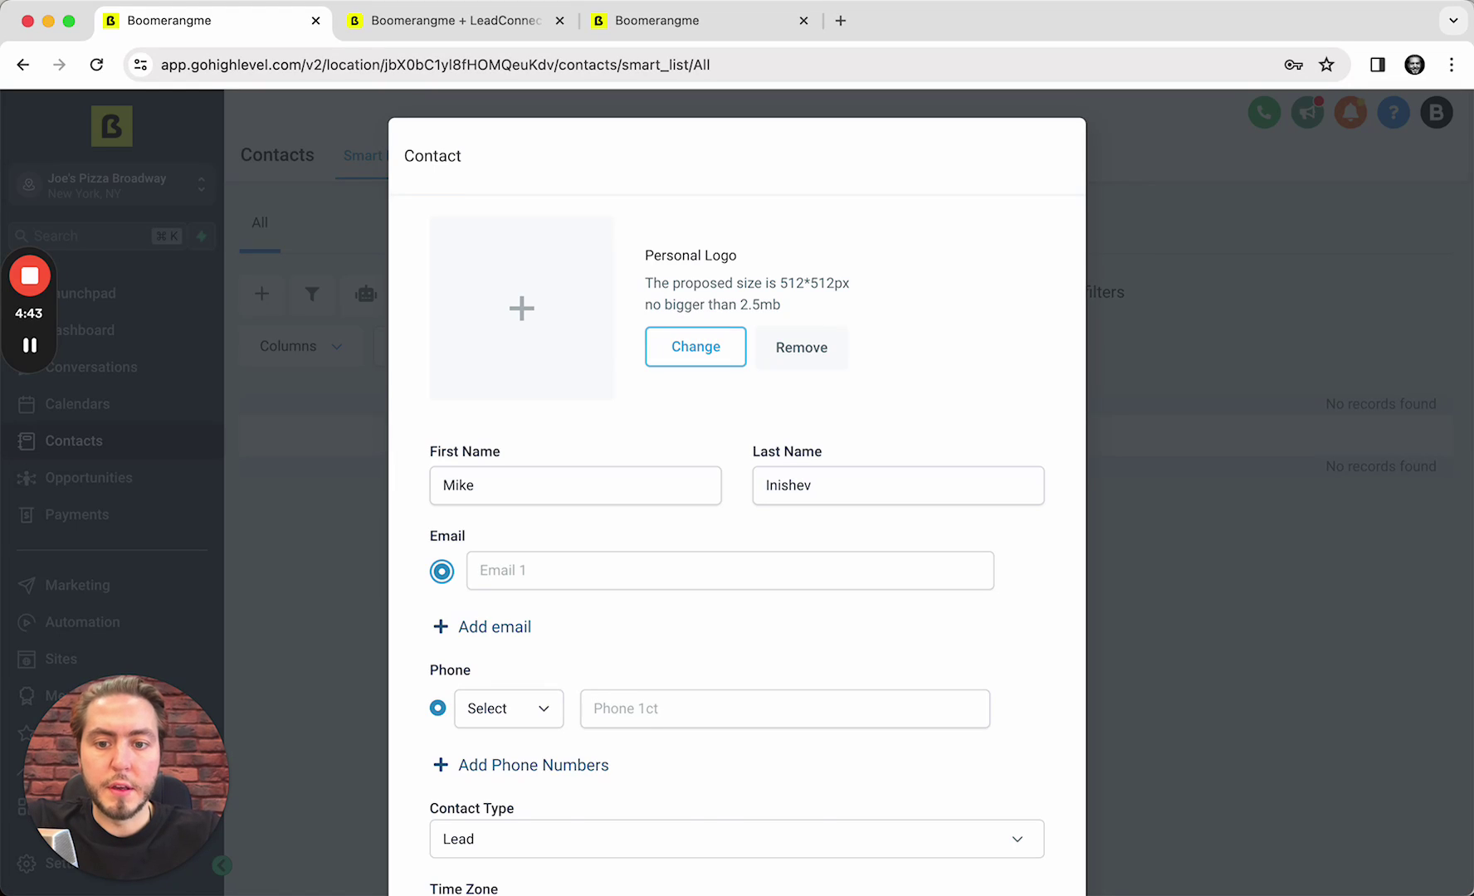
key(Tab)
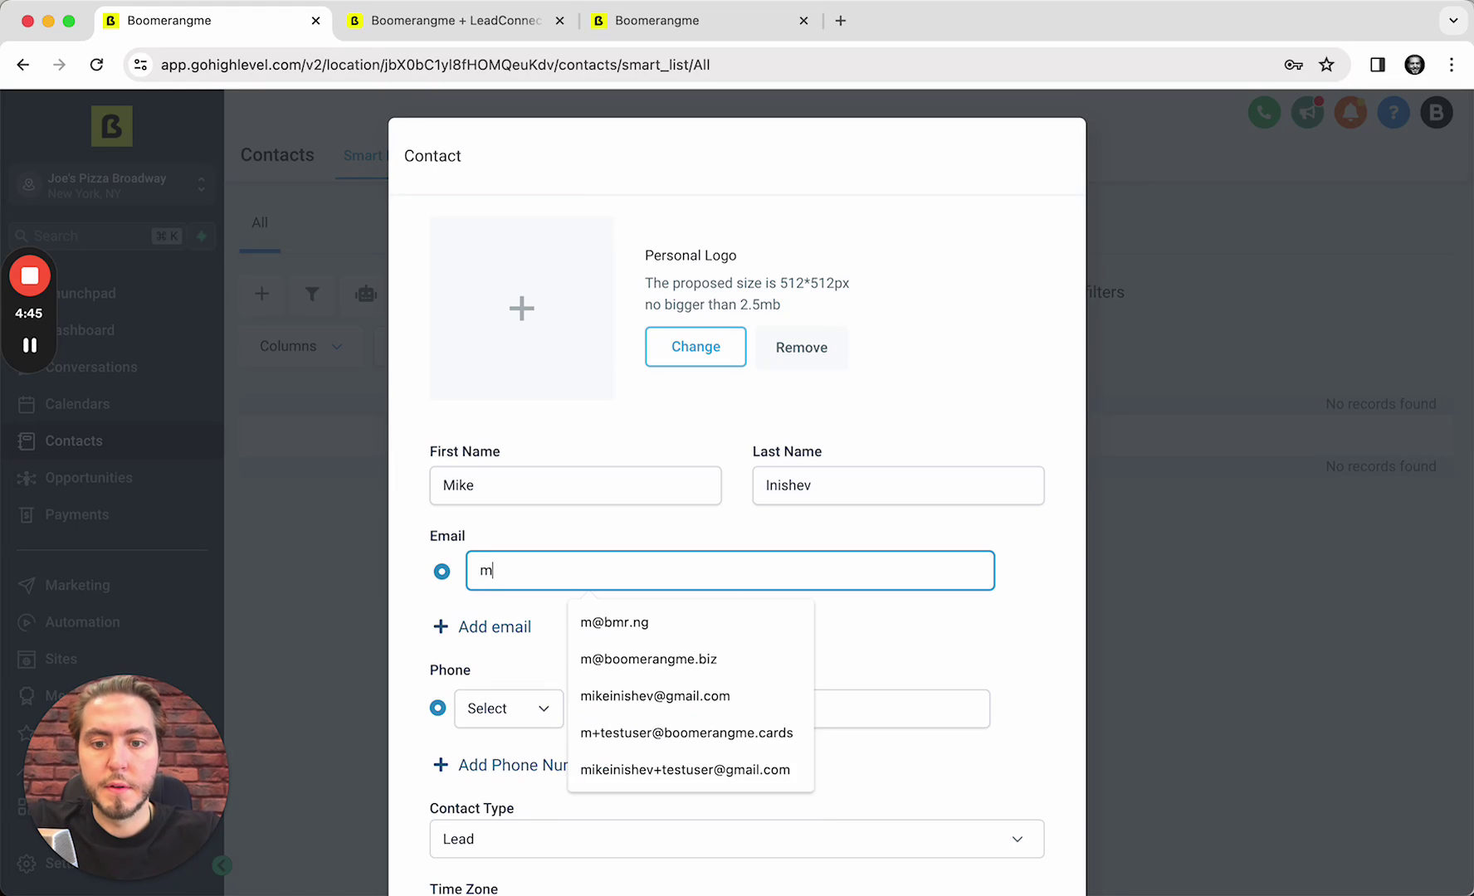
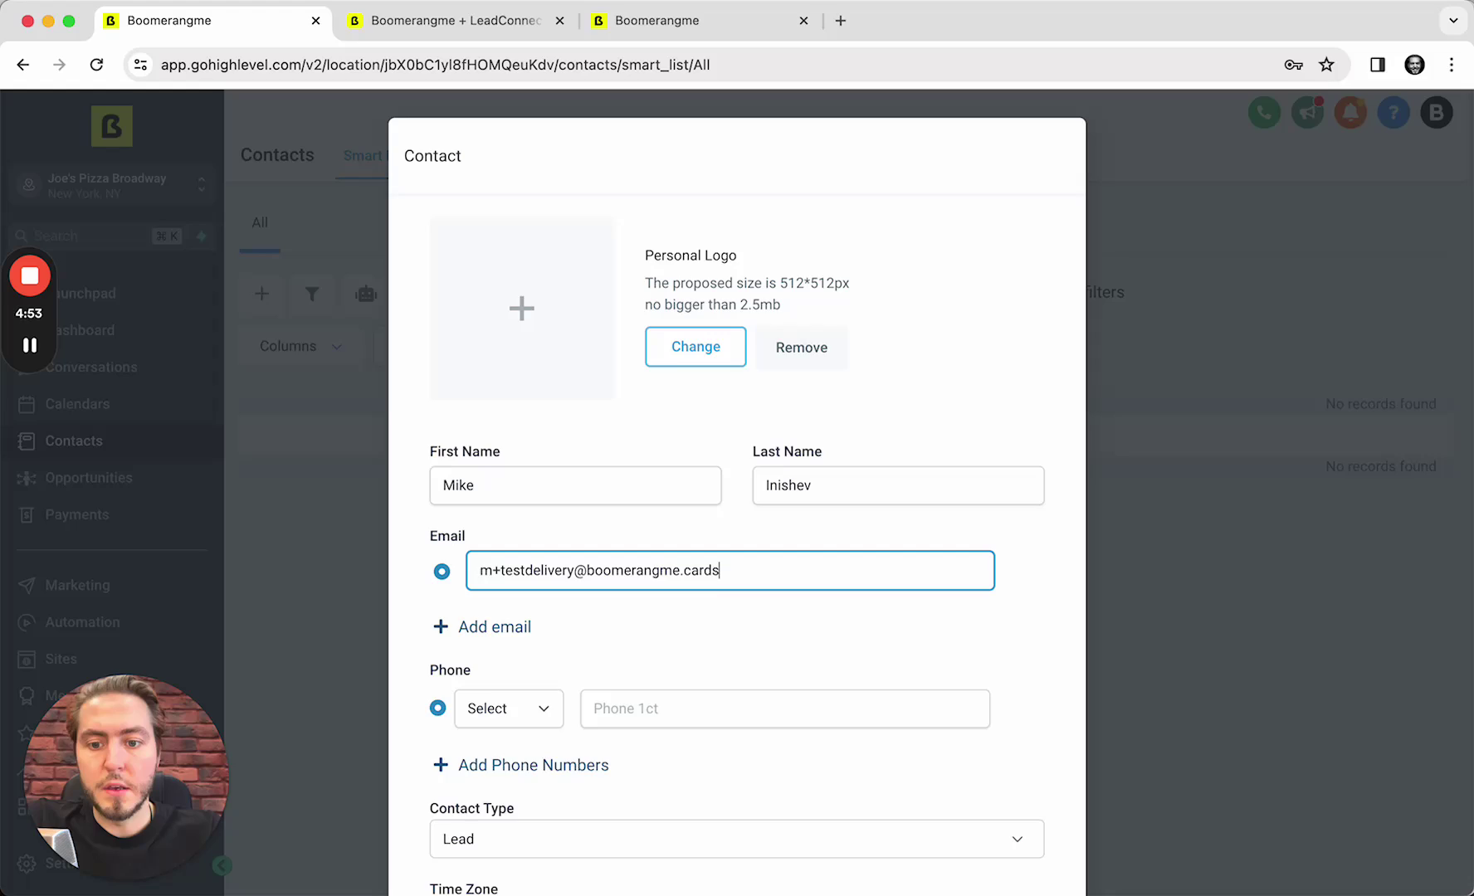
scroll(761, 596, down, 3)
click(761, 599)
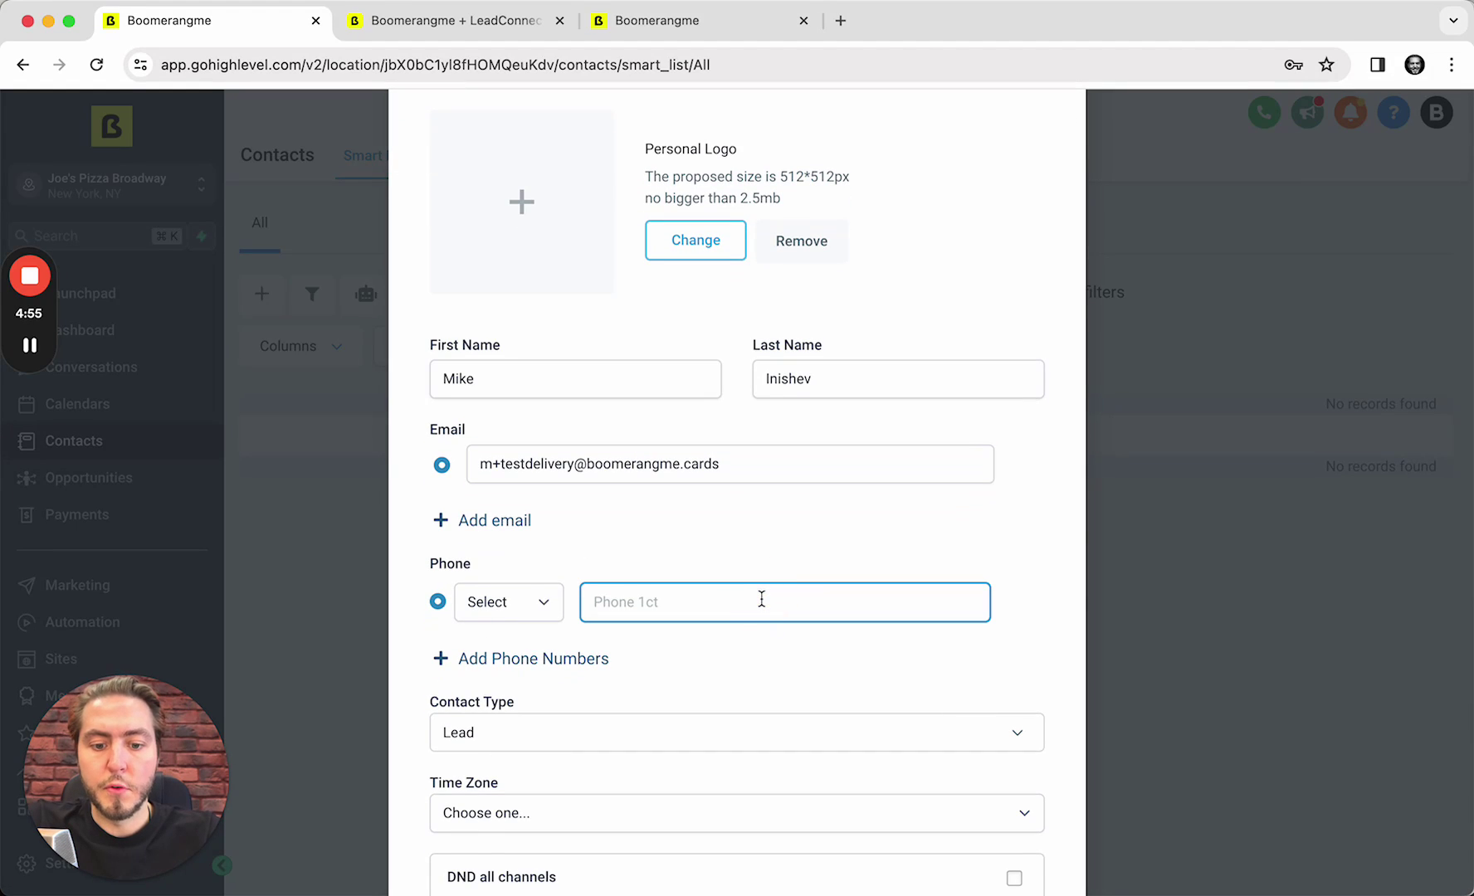
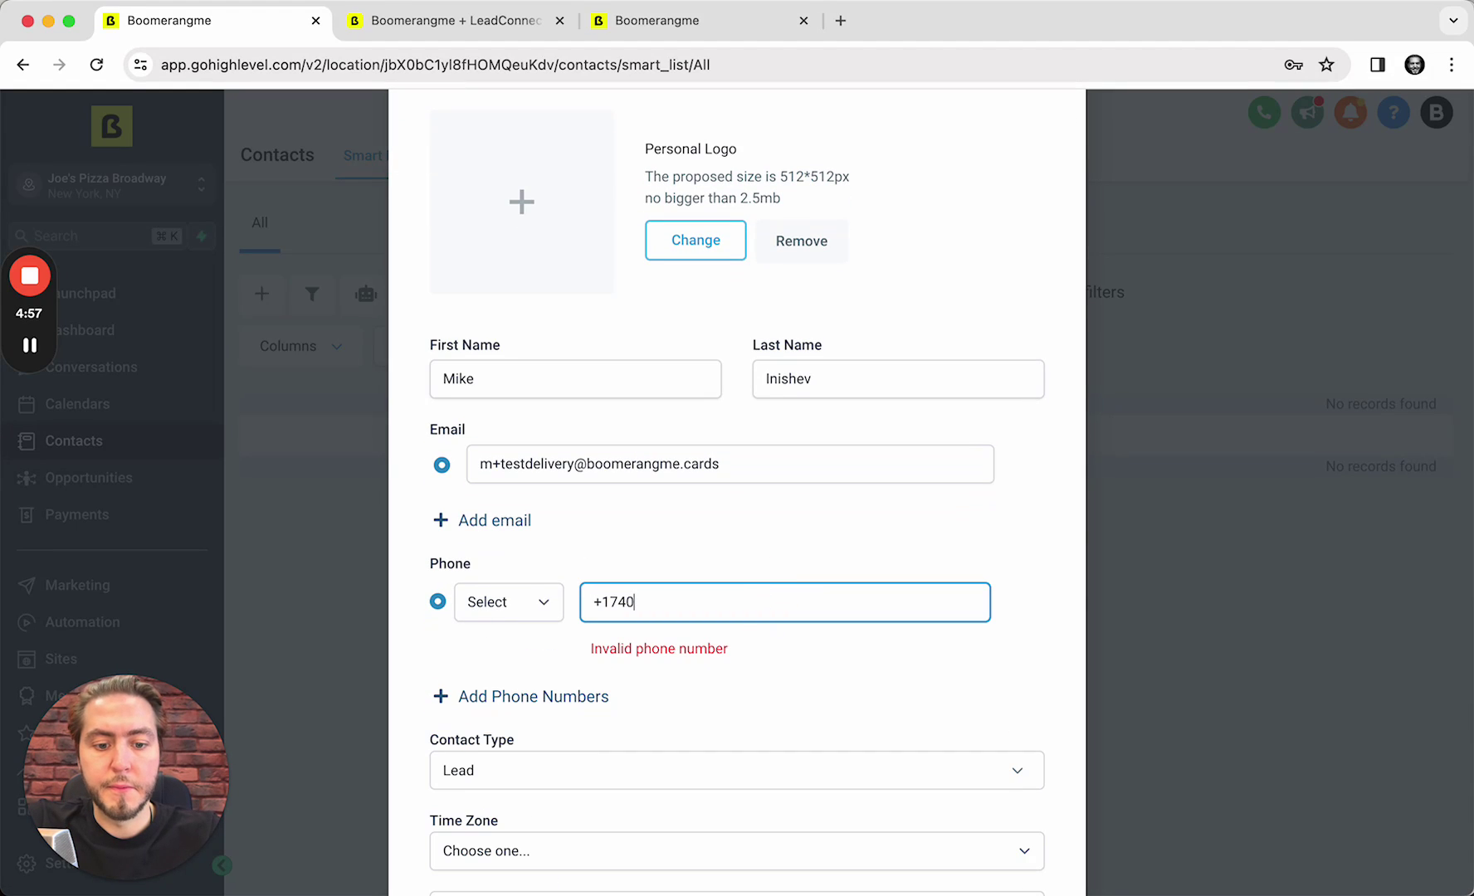
scroll(731, 503, down, 5)
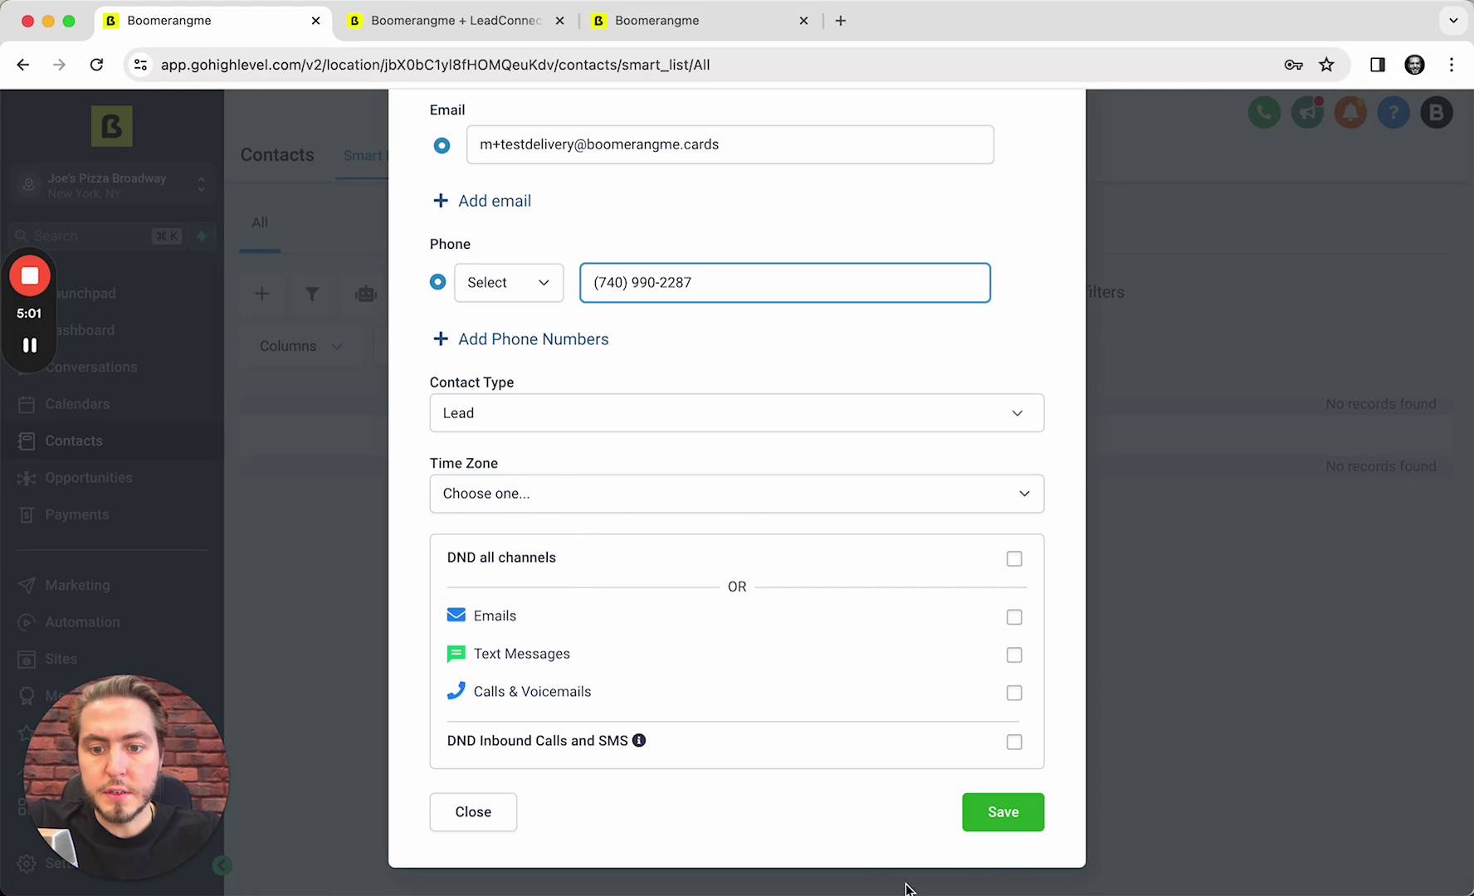
click(1003, 813)
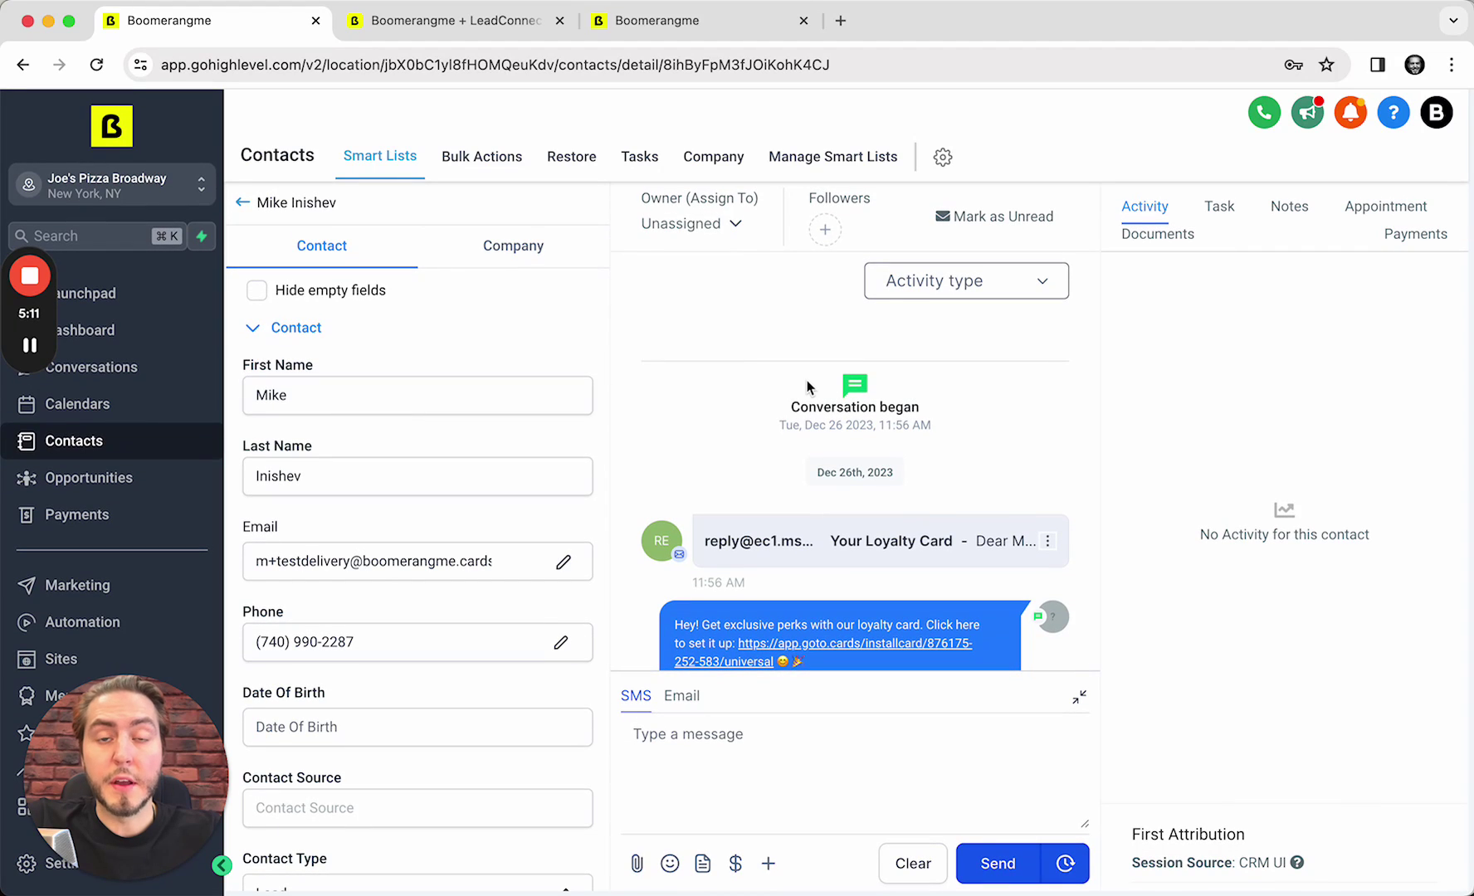
scroll(470, 440, down, 5)
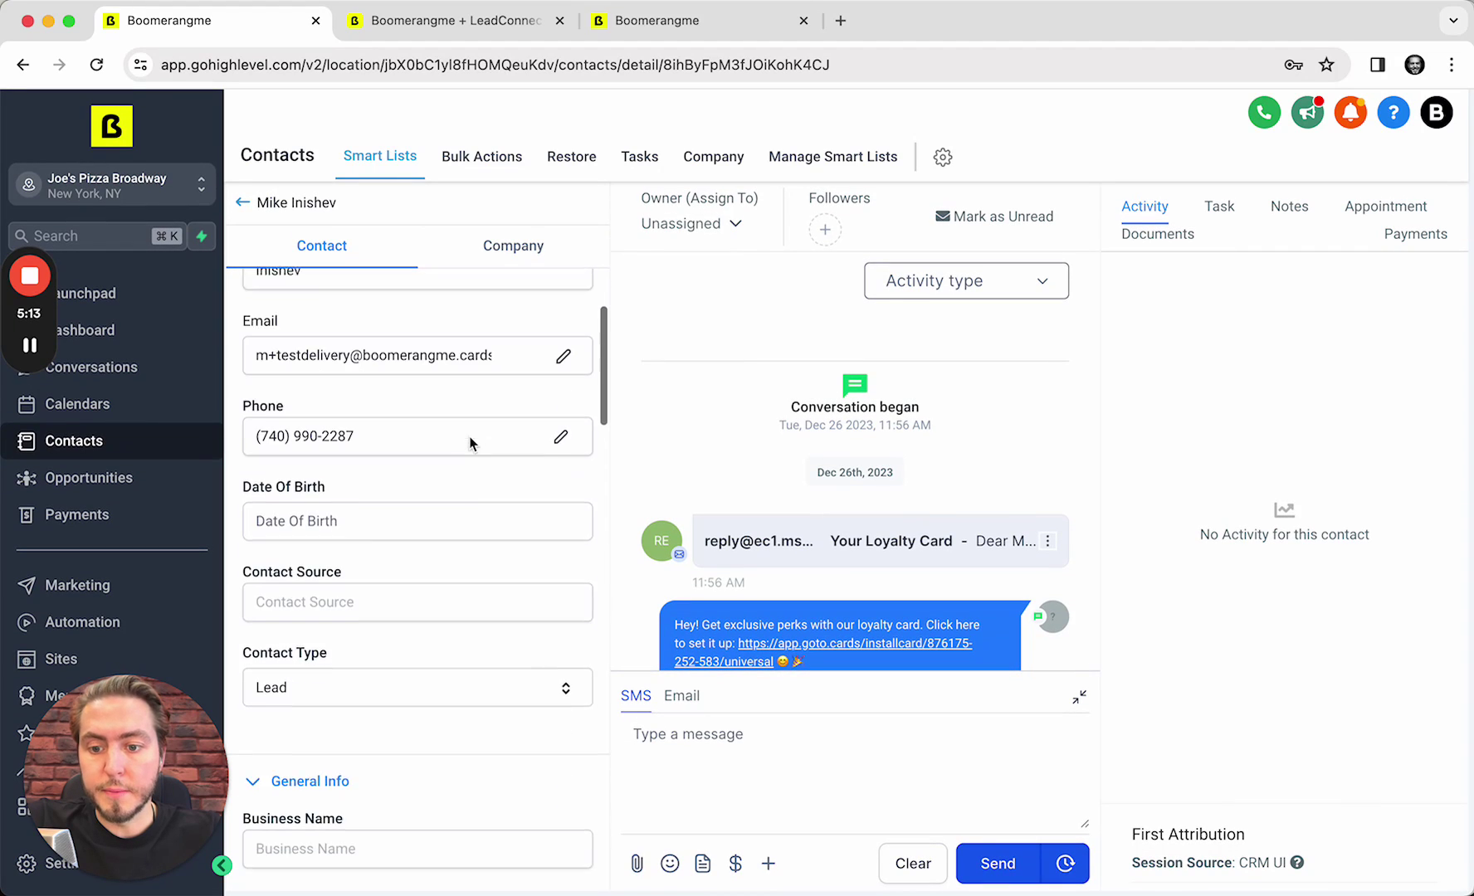
scroll(470, 437, down, 1)
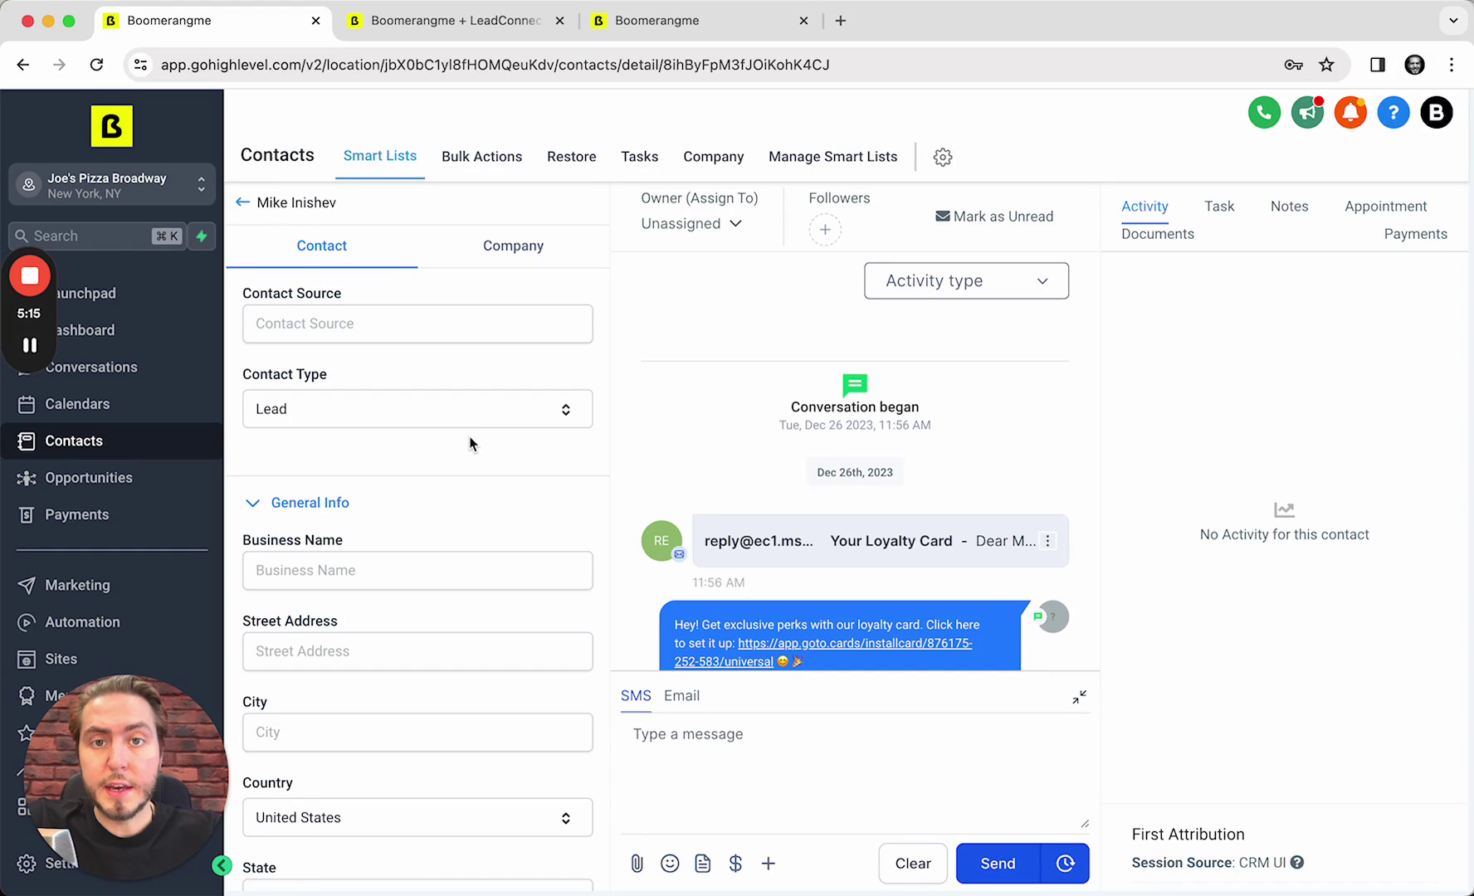
scroll(470, 439, down, 5)
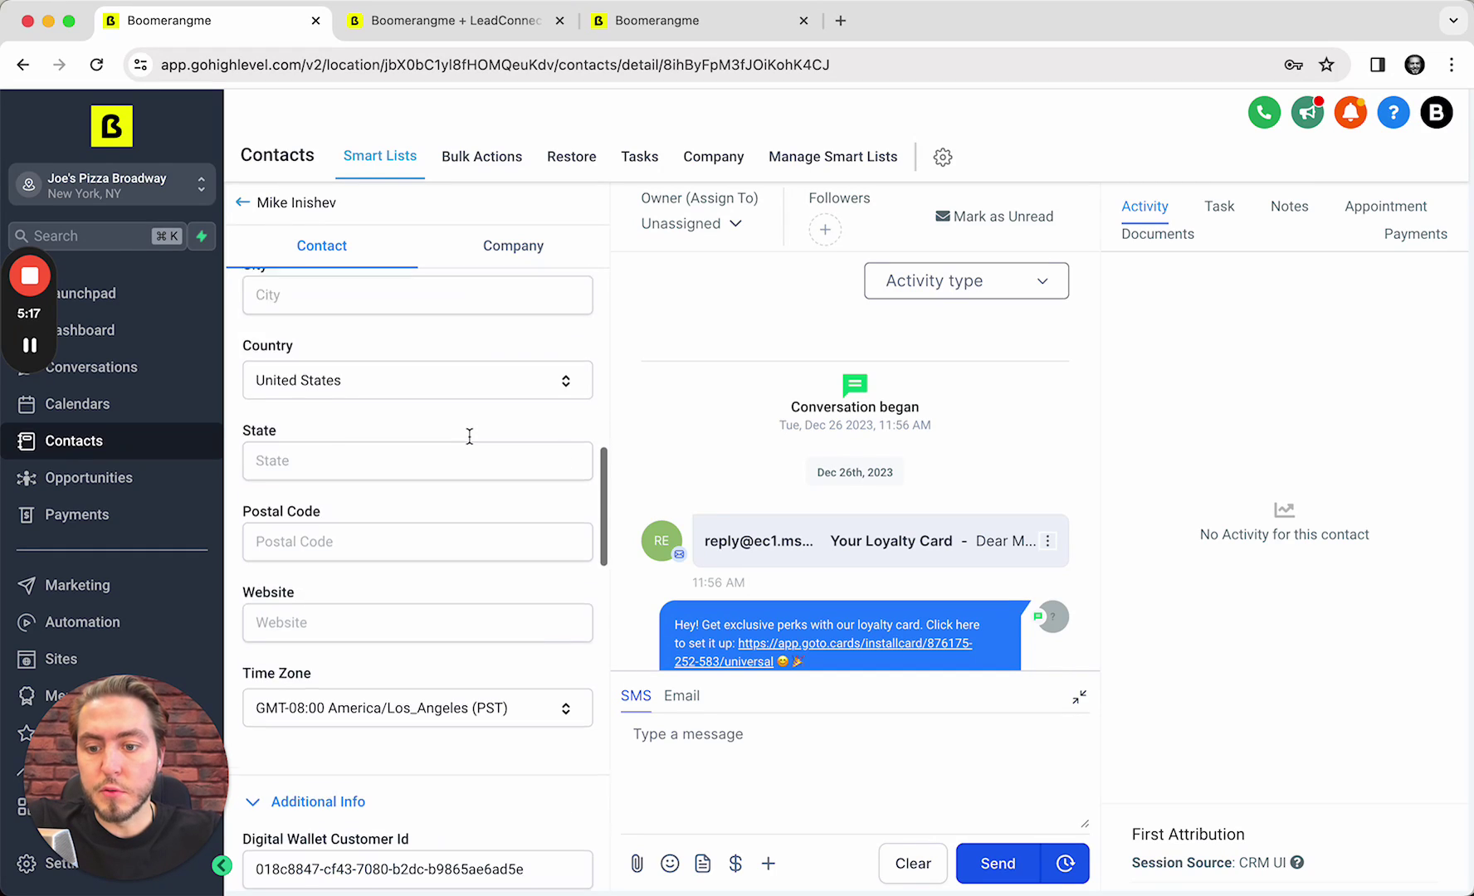
scroll(470, 437, down, 2)
scroll(365, 568, down, 2)
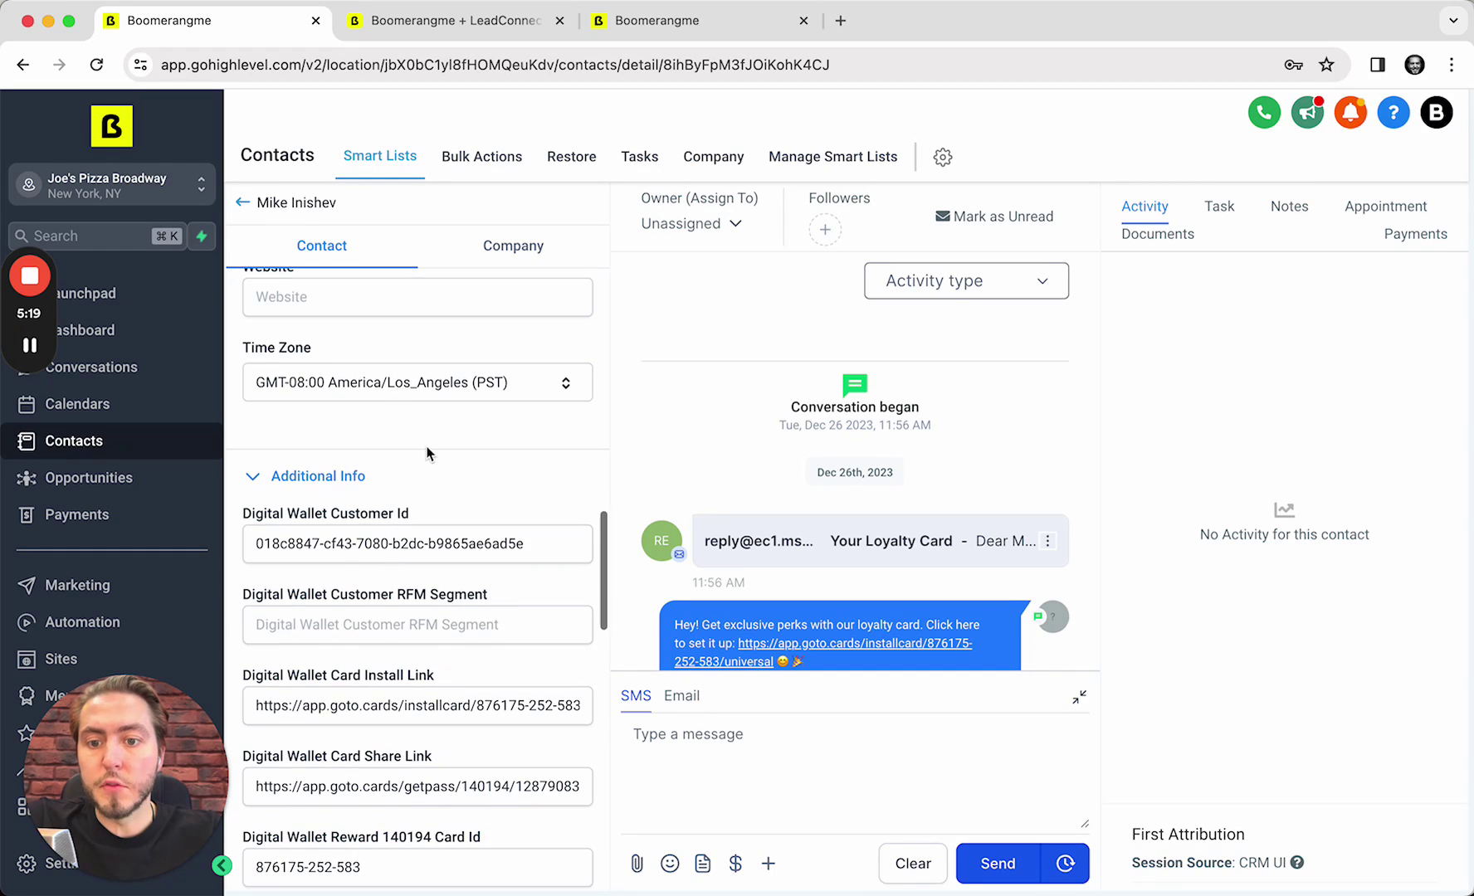
scroll(426, 452, down, 1)
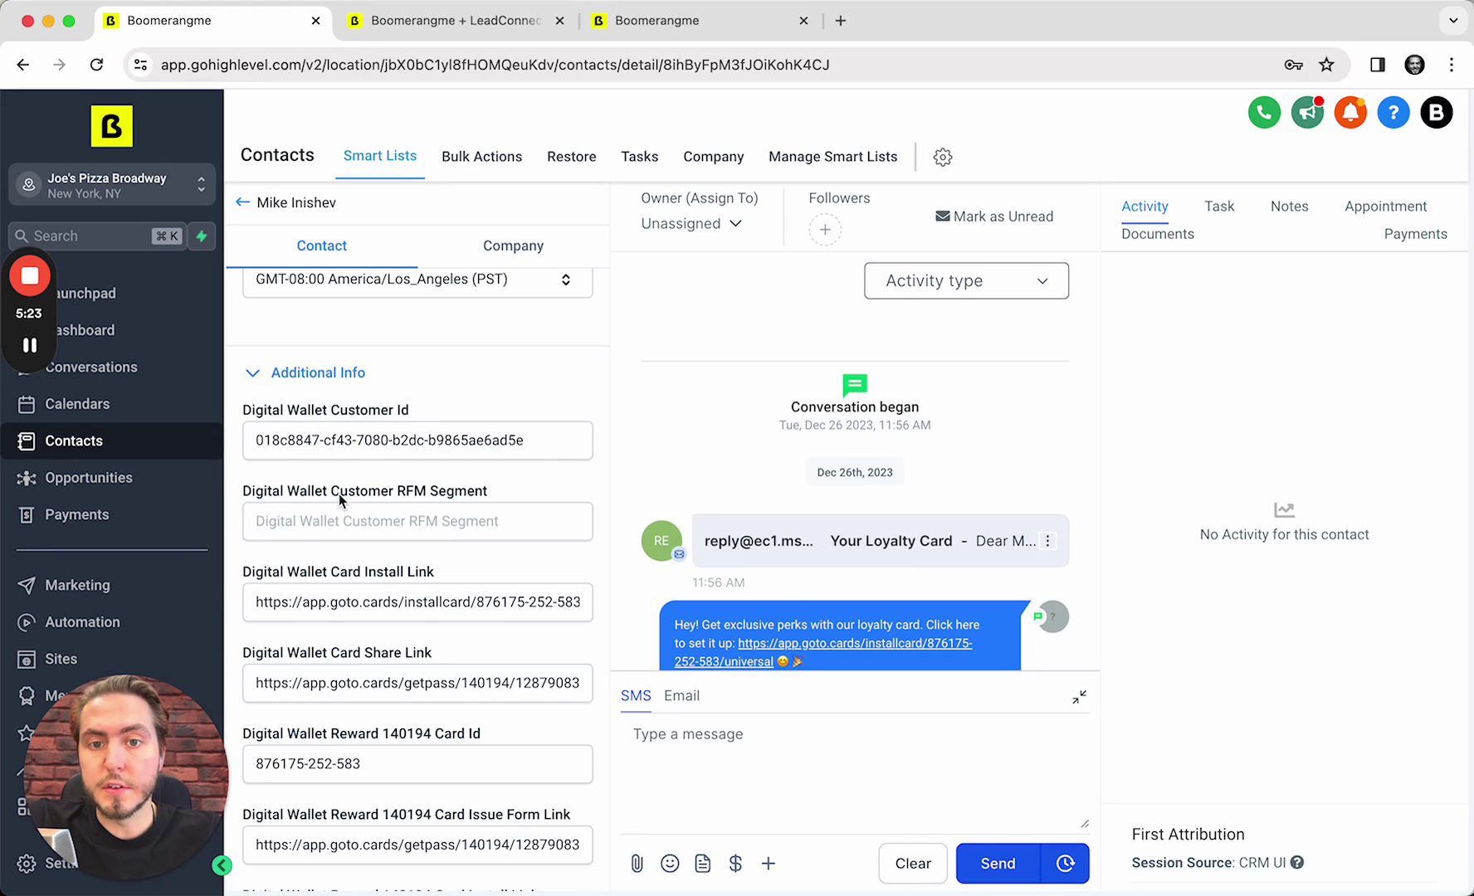
double_click(286, 427)
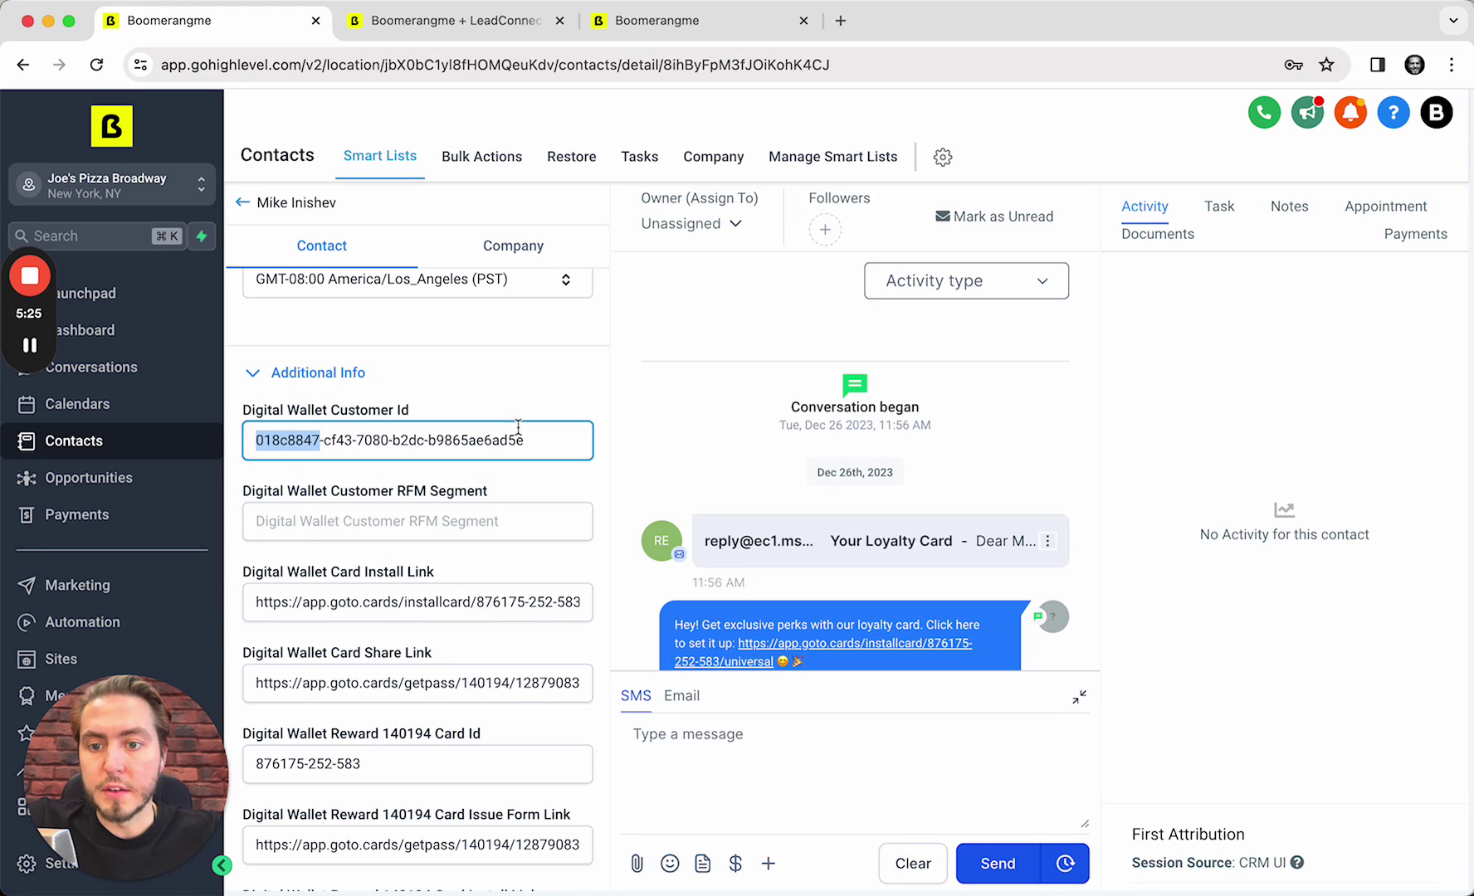
scroll(518, 427, down, 1)
drag(302, 498, 534, 496)
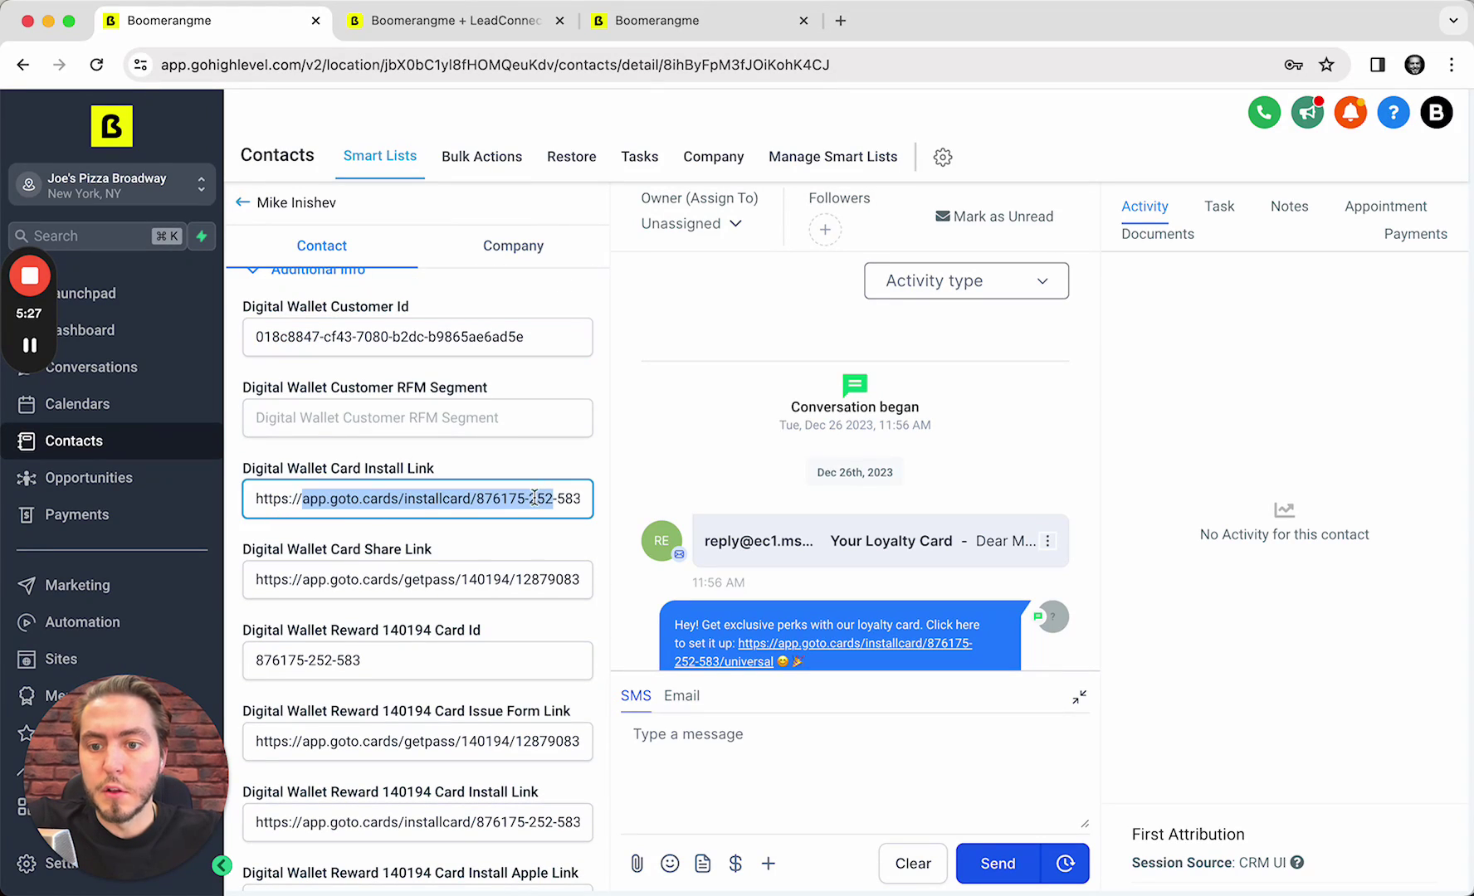
scroll(343, 503, down, 1)
drag(302, 514, 476, 515)
click(313, 485)
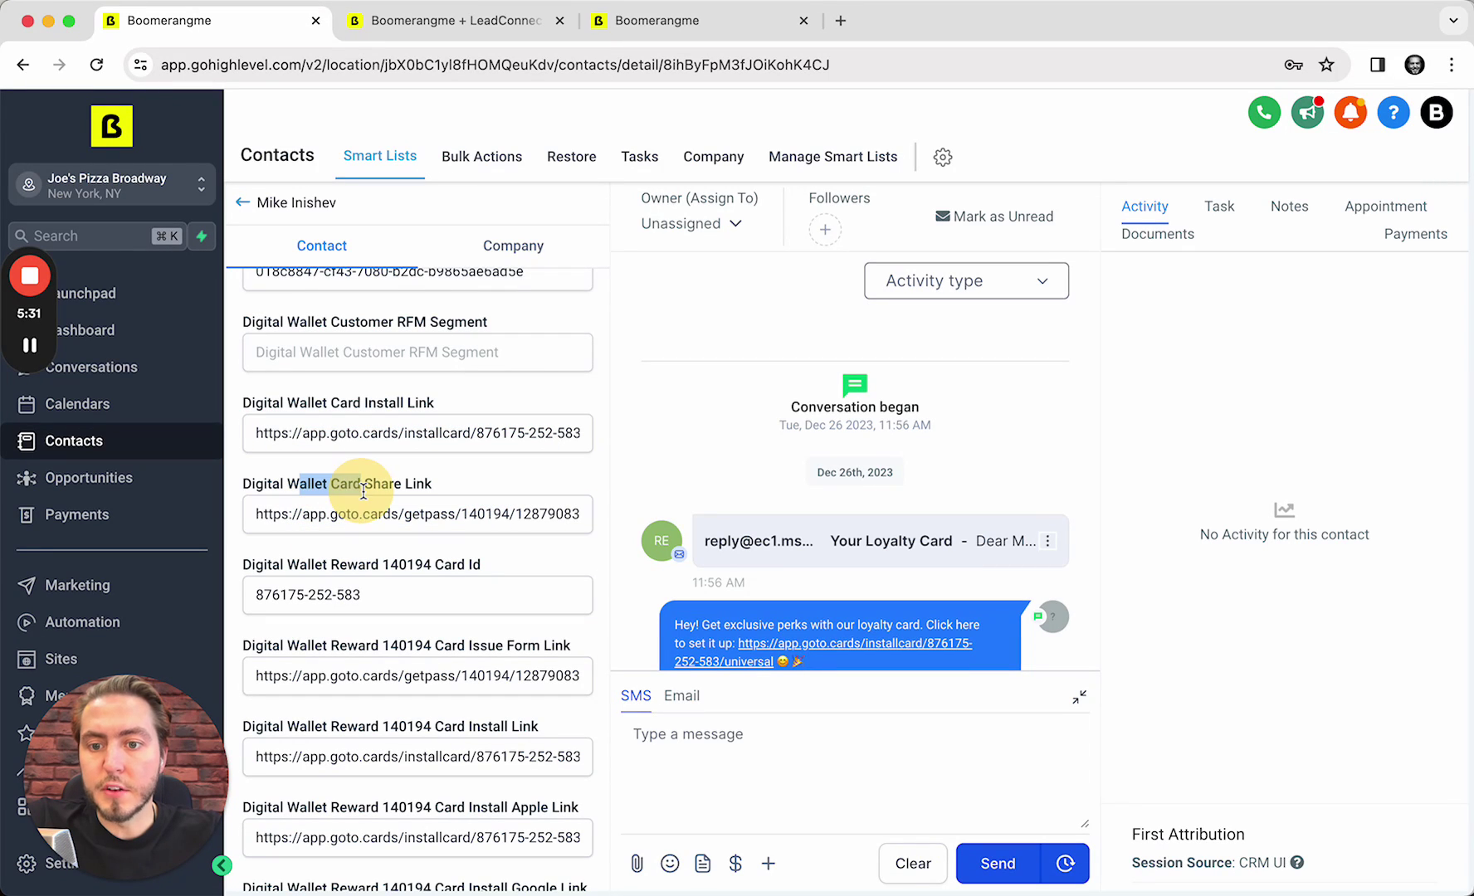
click(374, 528)
scroll(363, 542, down, 3)
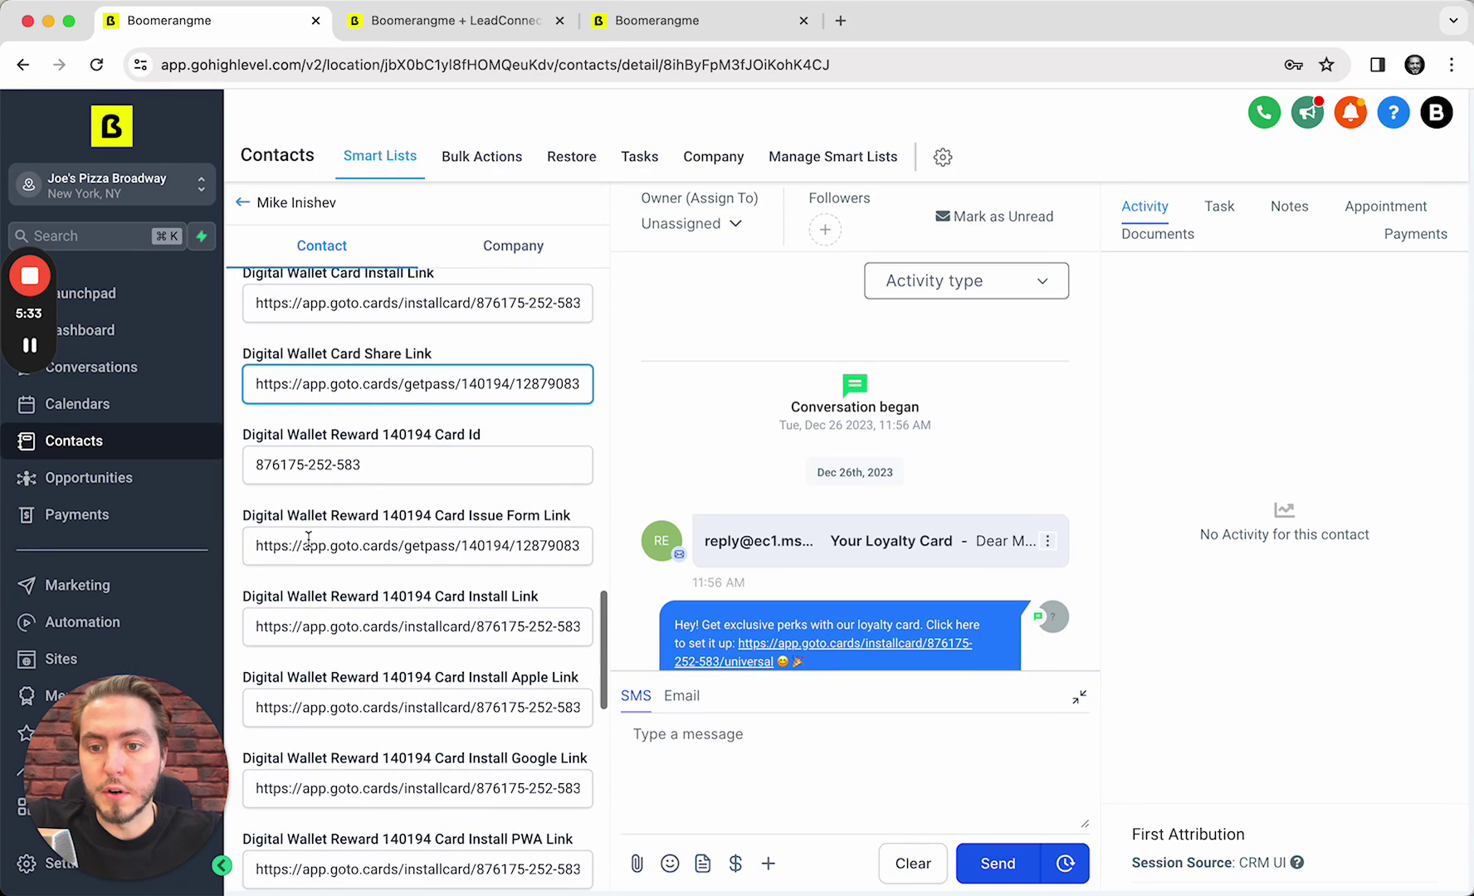
click(436, 417)
double_click(437, 418)
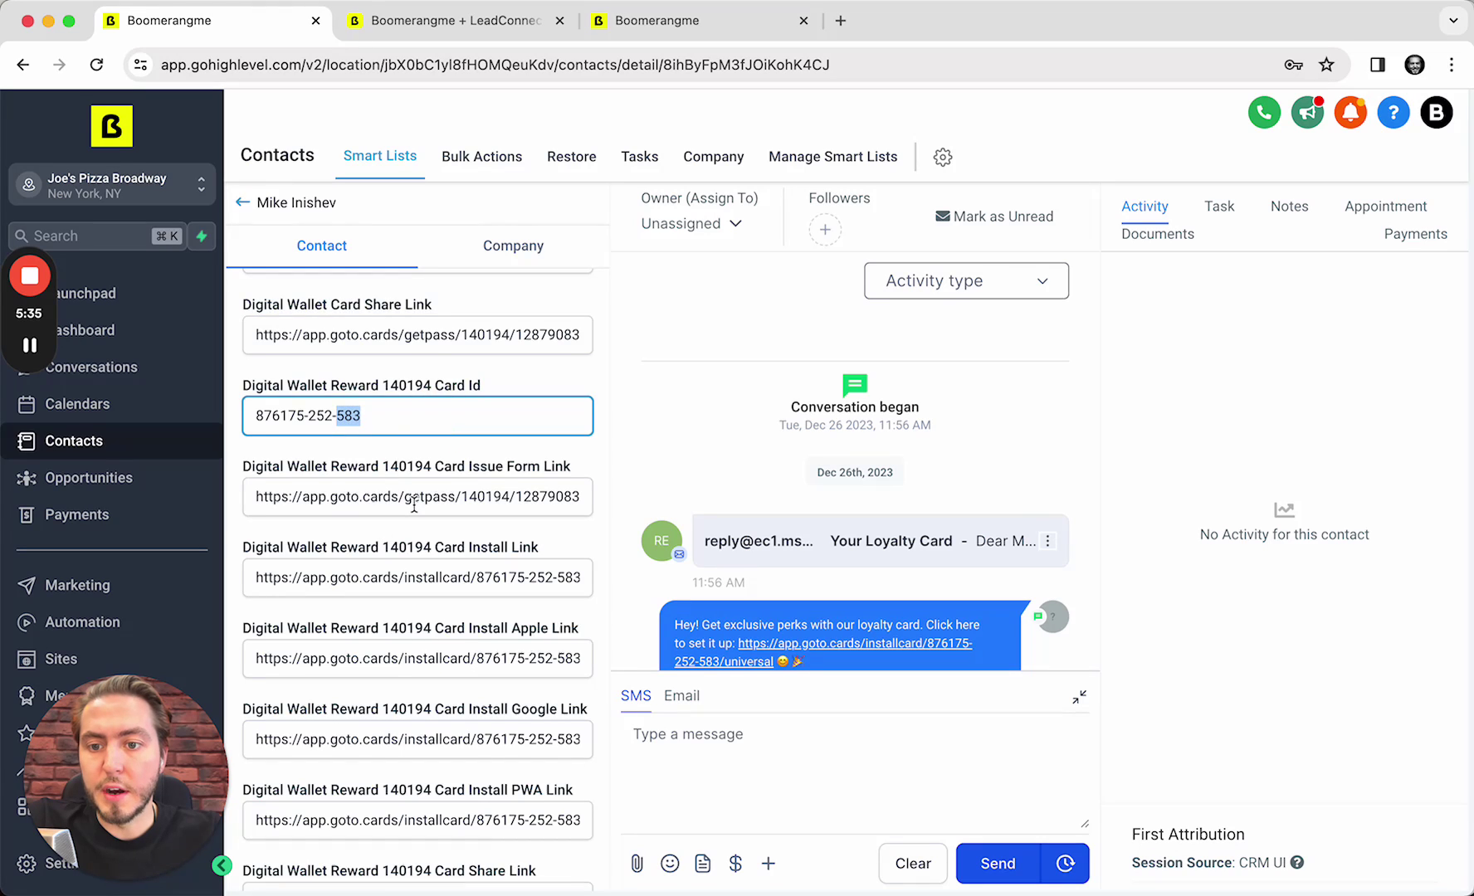
scroll(414, 503, down, 2)
double_click(491, 417)
scroll(491, 415, down, 1)
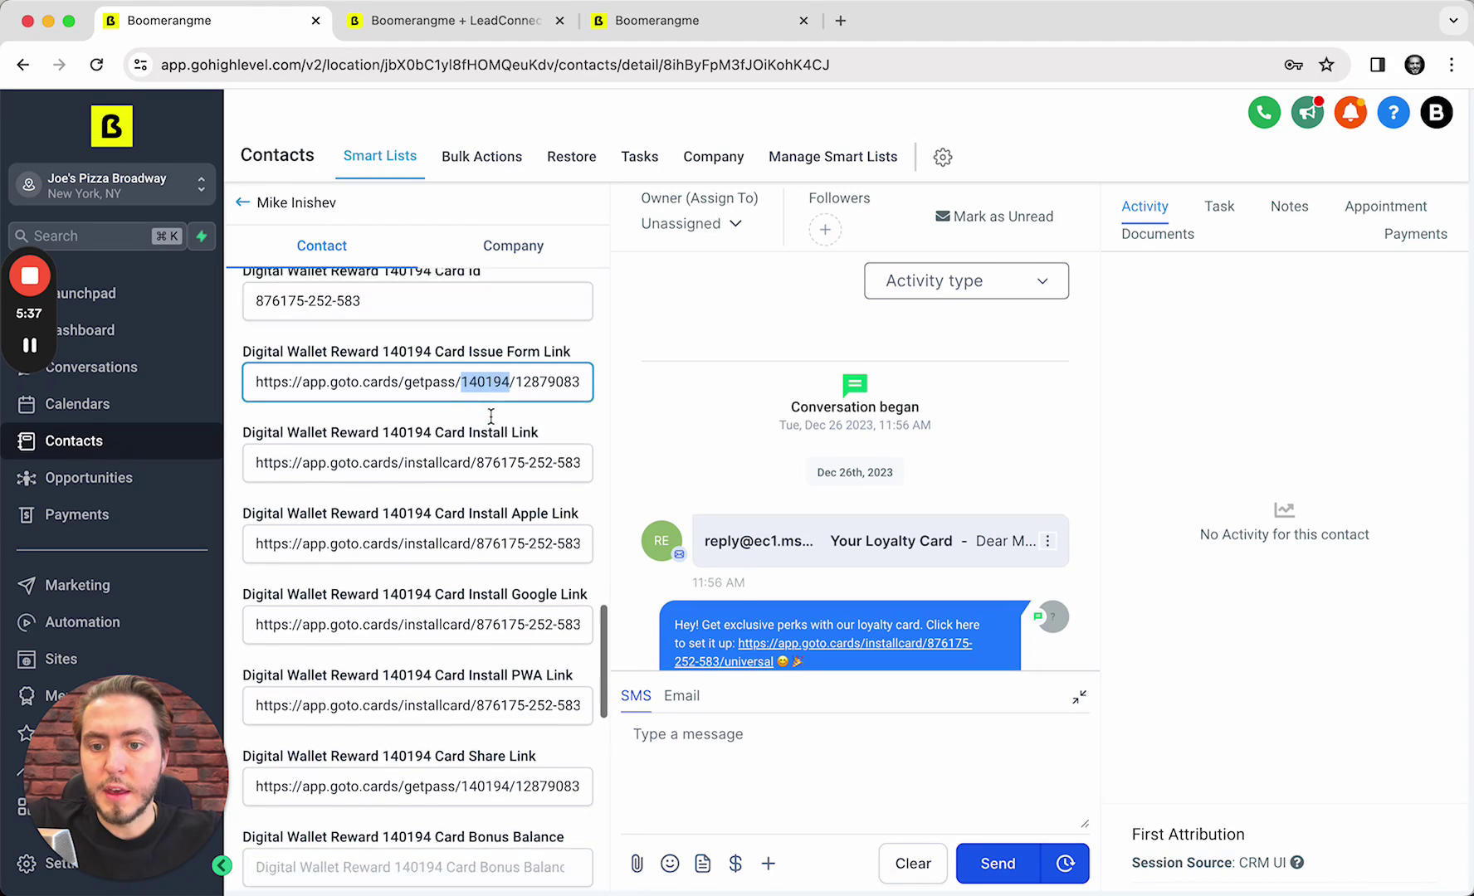
scroll(491, 417, down, 5)
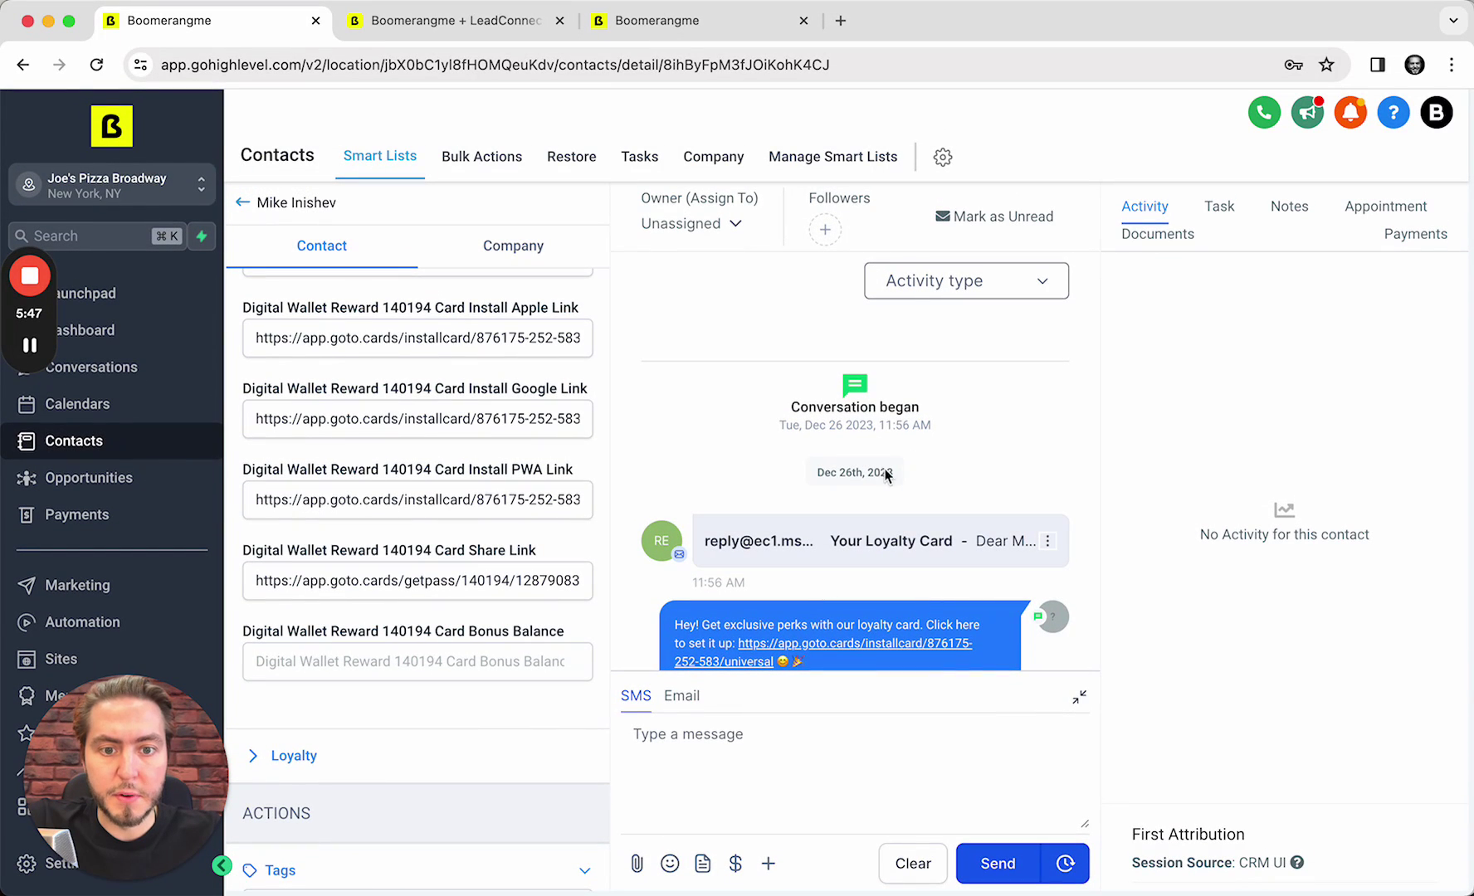
Expand the Your Loyalty Card email and read its body and install link
click(865, 568)
scroll(899, 558, down, 5)
scroll(887, 457, up, 1)
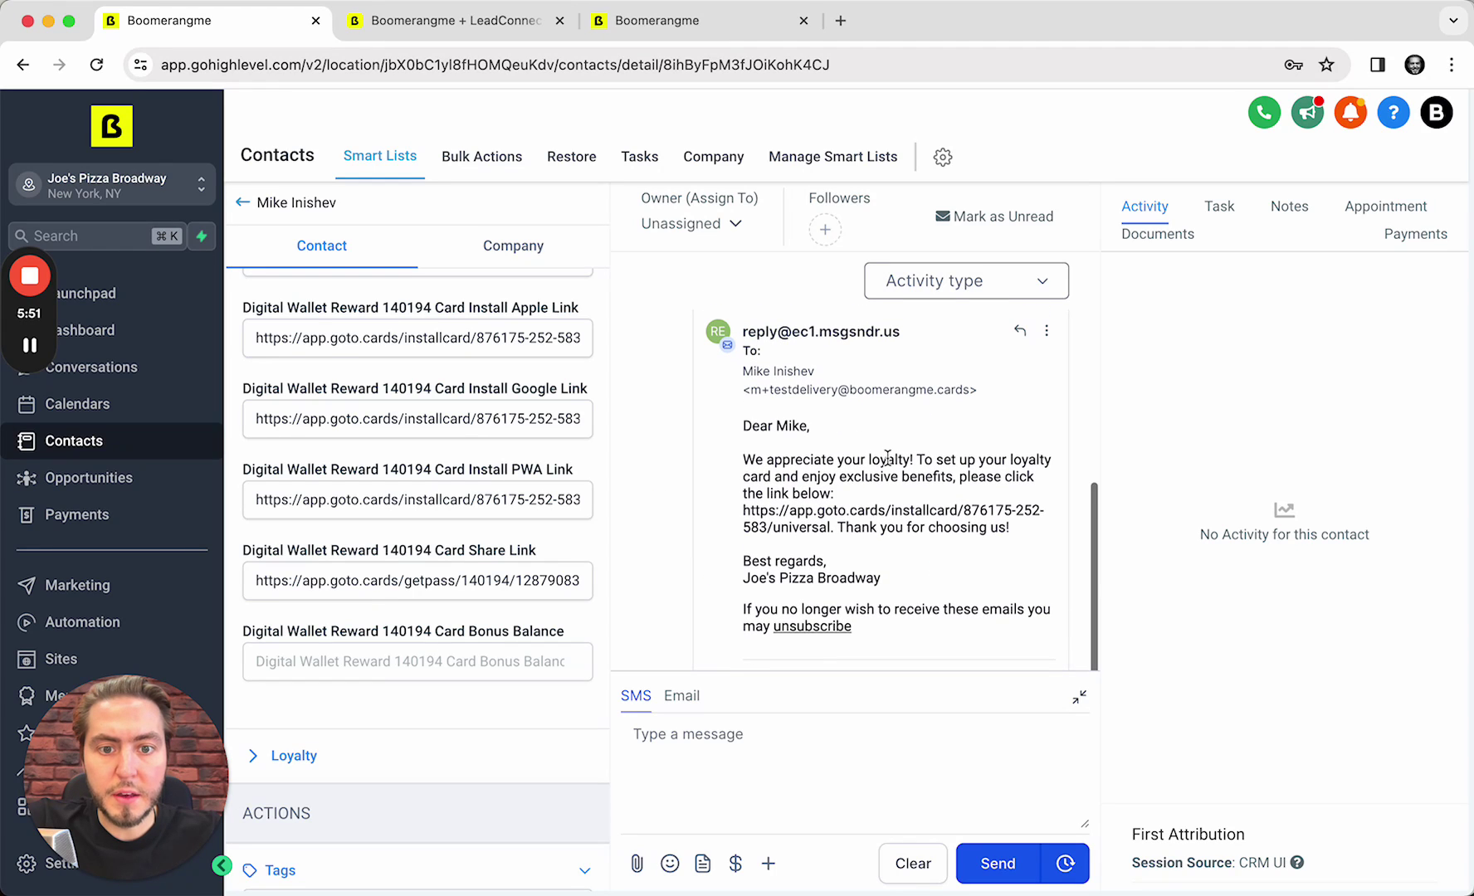
scroll(887, 458, down, 1)
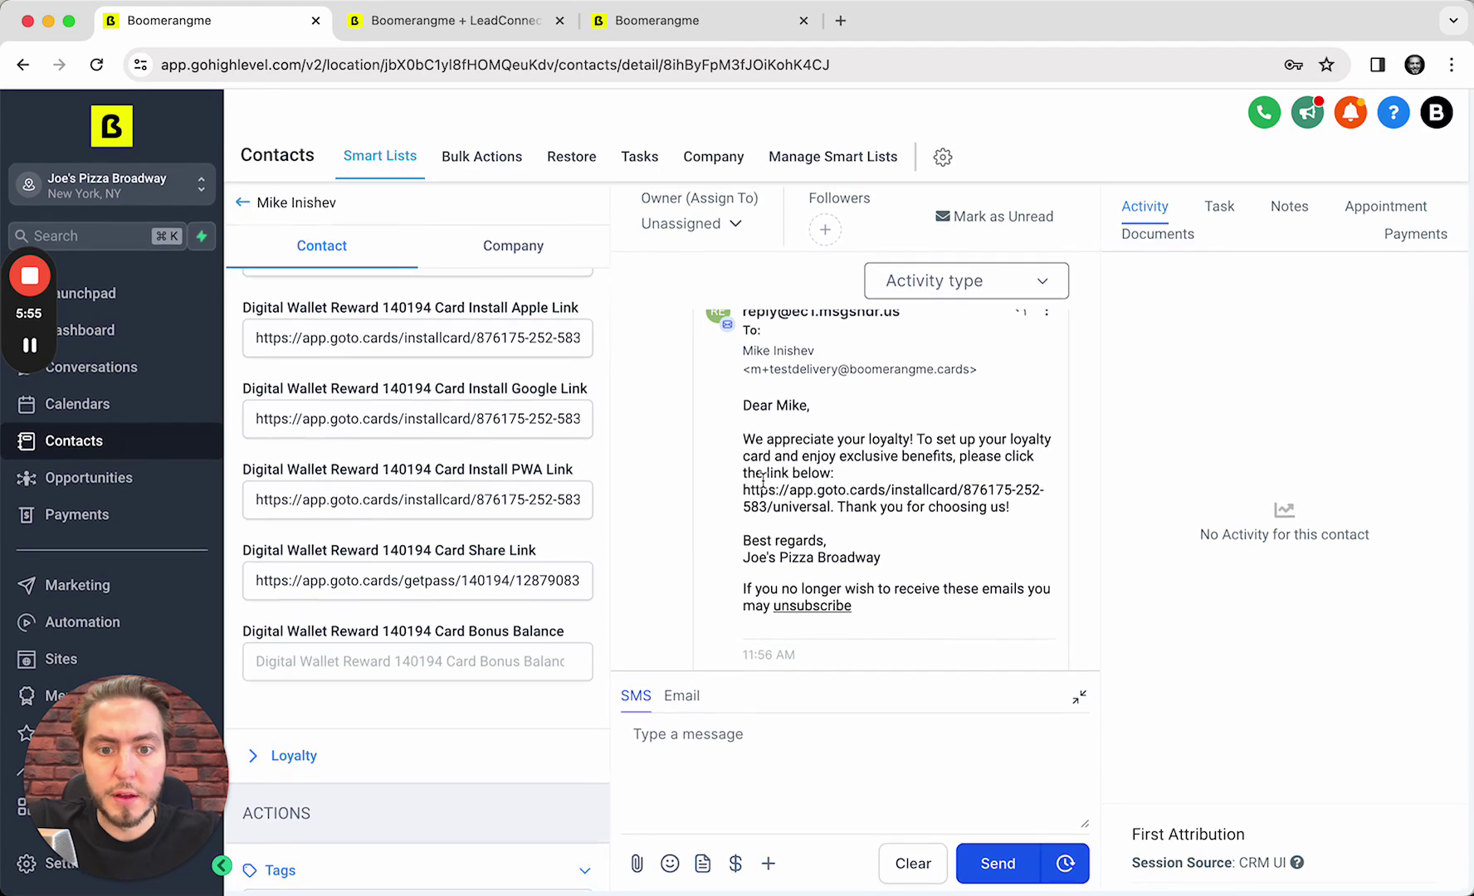
mouse_move(763, 479)
mouse_down()
mouse_move(854, 557)
mouse_move(830, 507)
mouse_move(760, 494)
mouse_up()
double_click(801, 507)
click(764, 548)
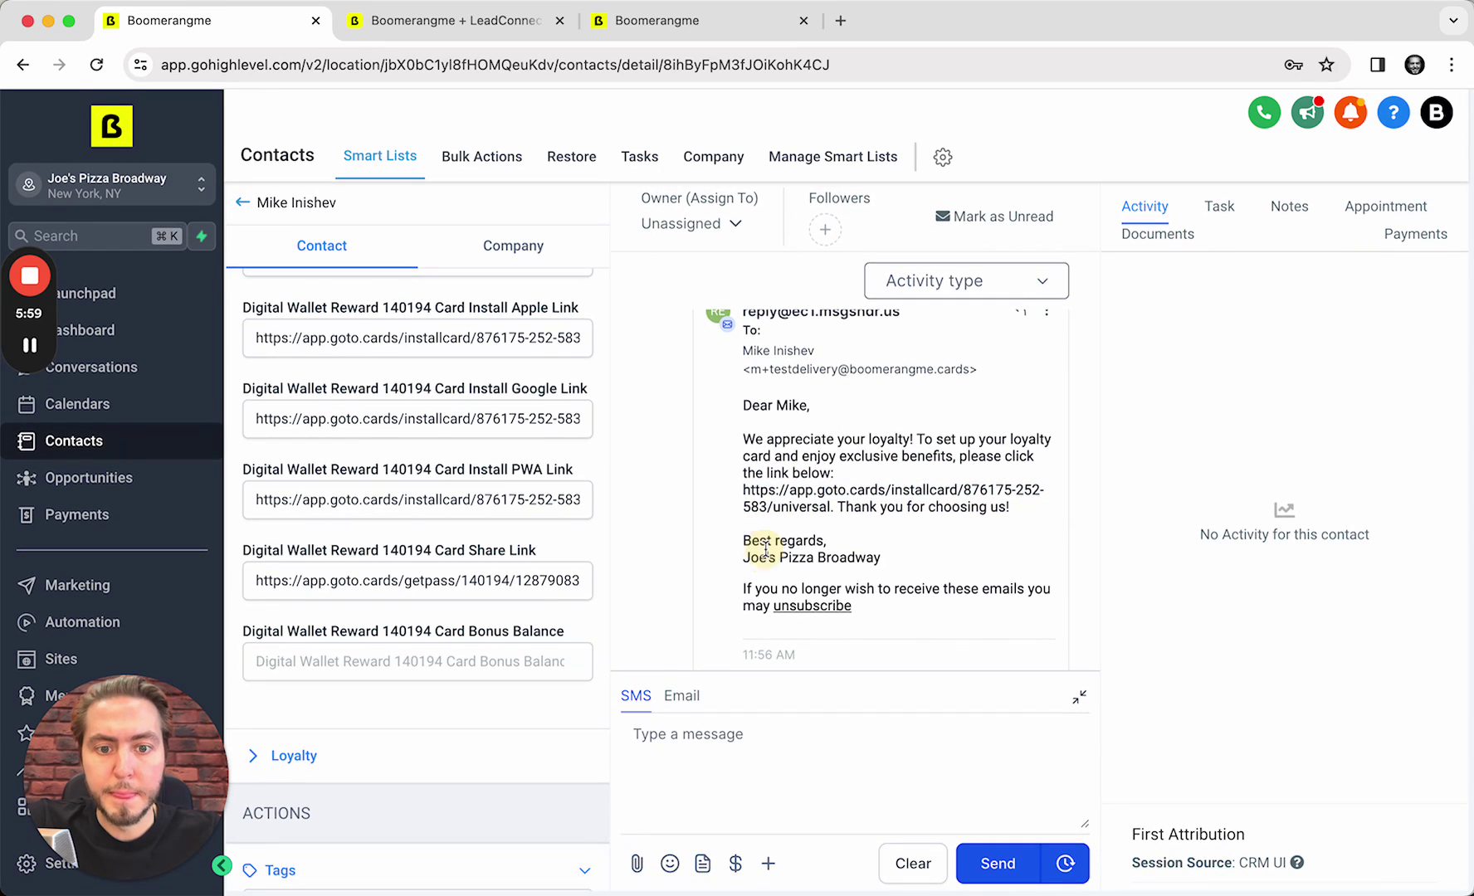
click(853, 549)
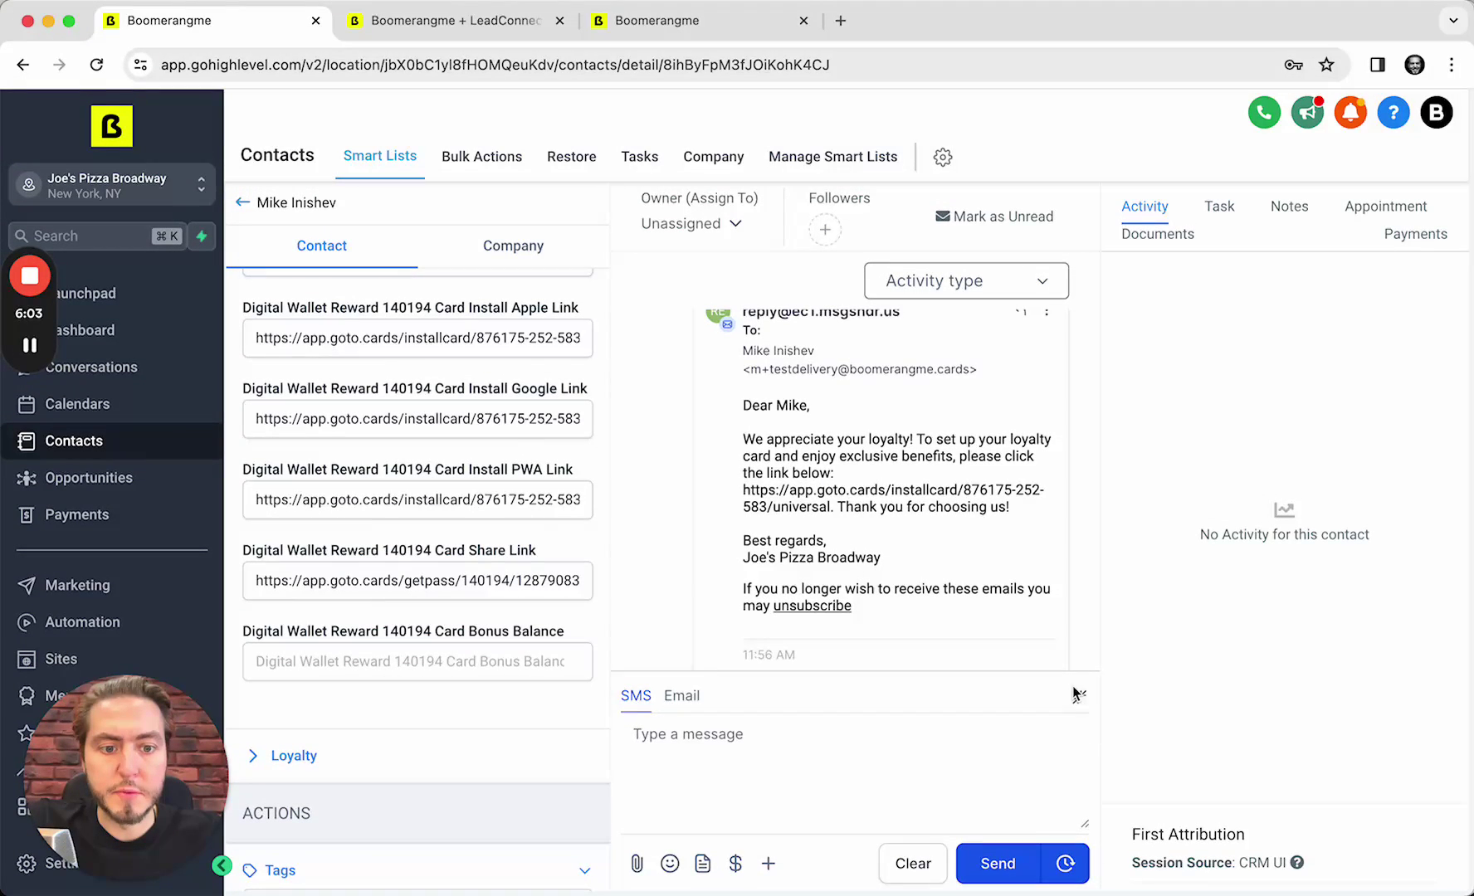
Minimize the message composer and review the sent loyalty-card SMS
click(1078, 696)
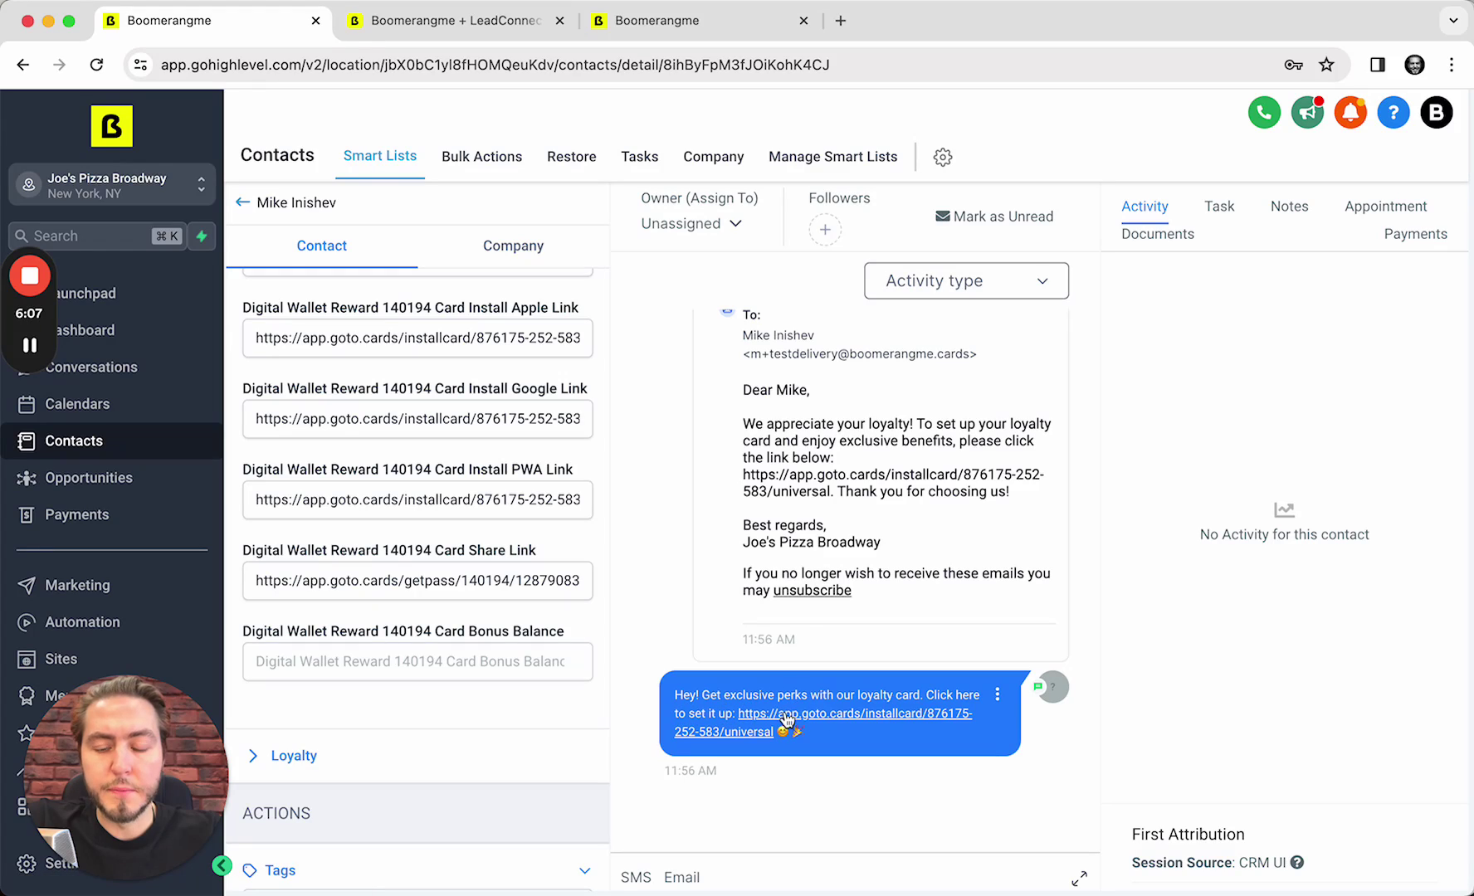
drag(711, 710, 914, 776)
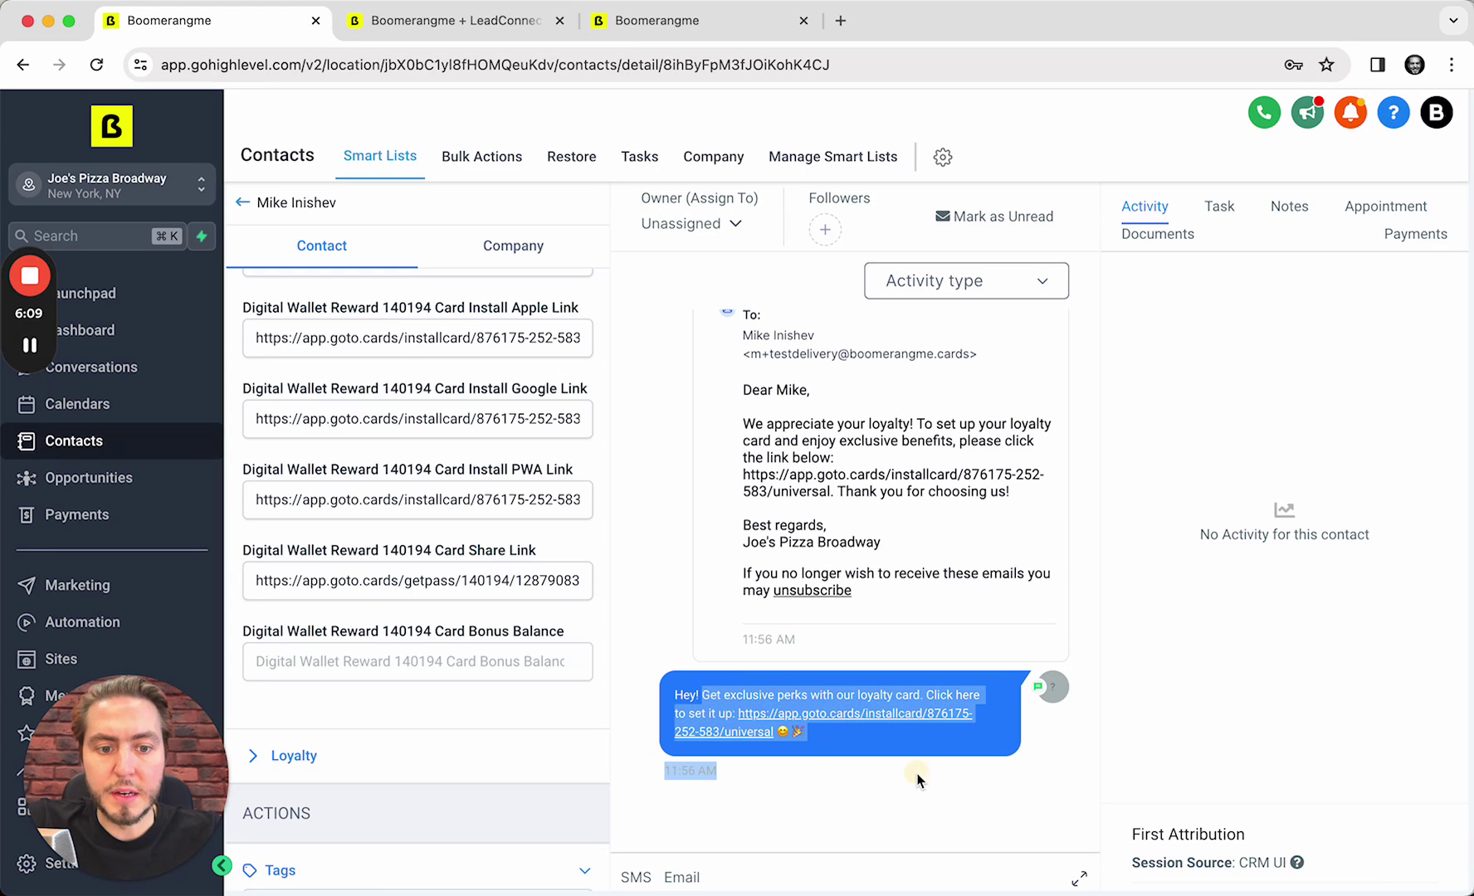
click(917, 779)
scroll(954, 720, up, 2)
scroll(952, 717, up, 3)
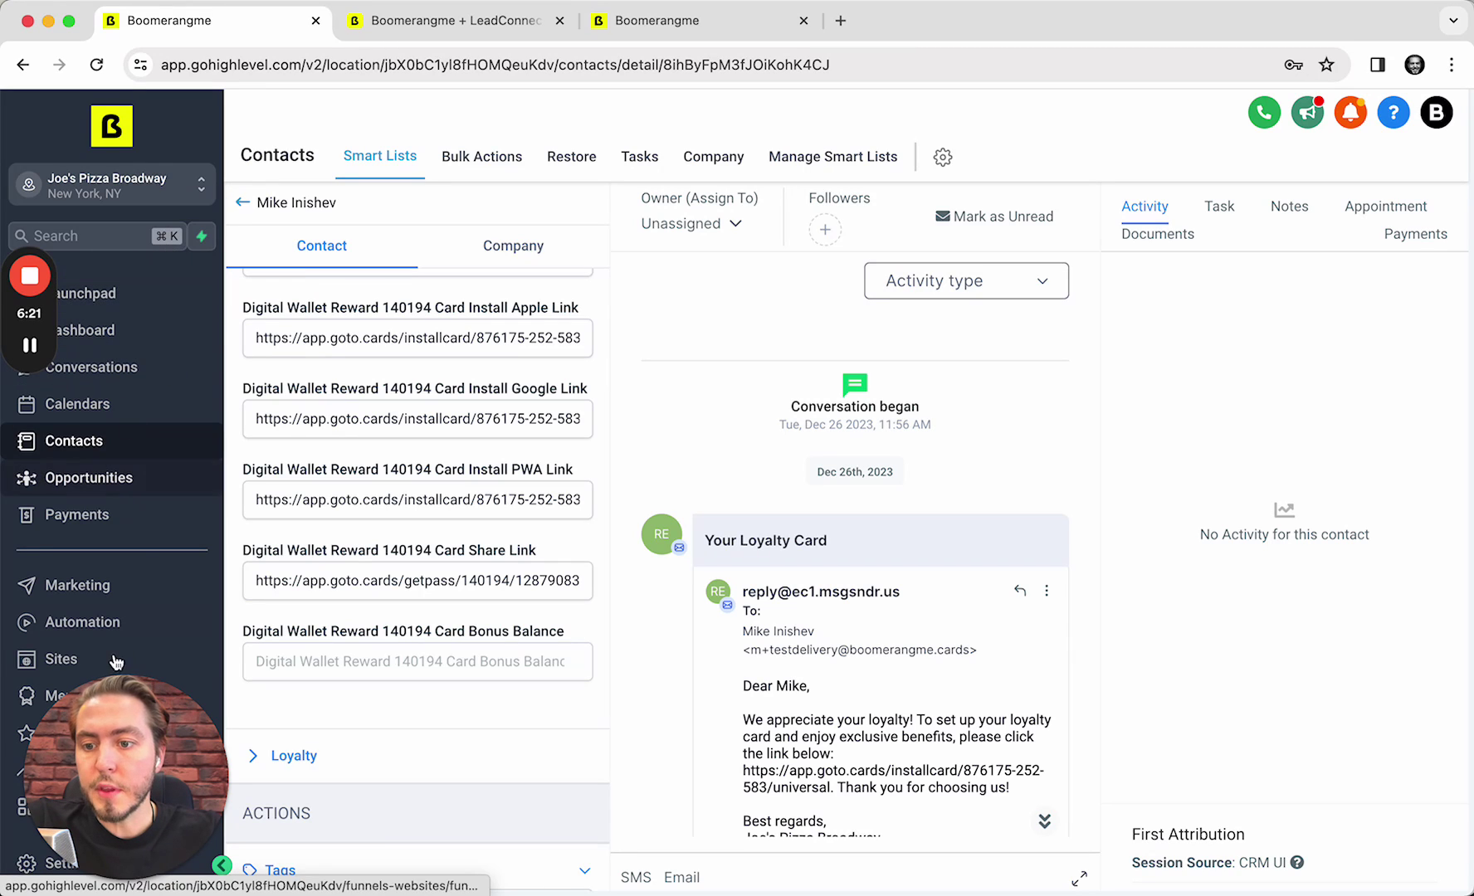
scroll(125, 564, down, 2)
Under Automation, open the Digital Wallet folder's (DW) RFM segment reached → (GHL) Funnel Start workflow
click(125, 555)
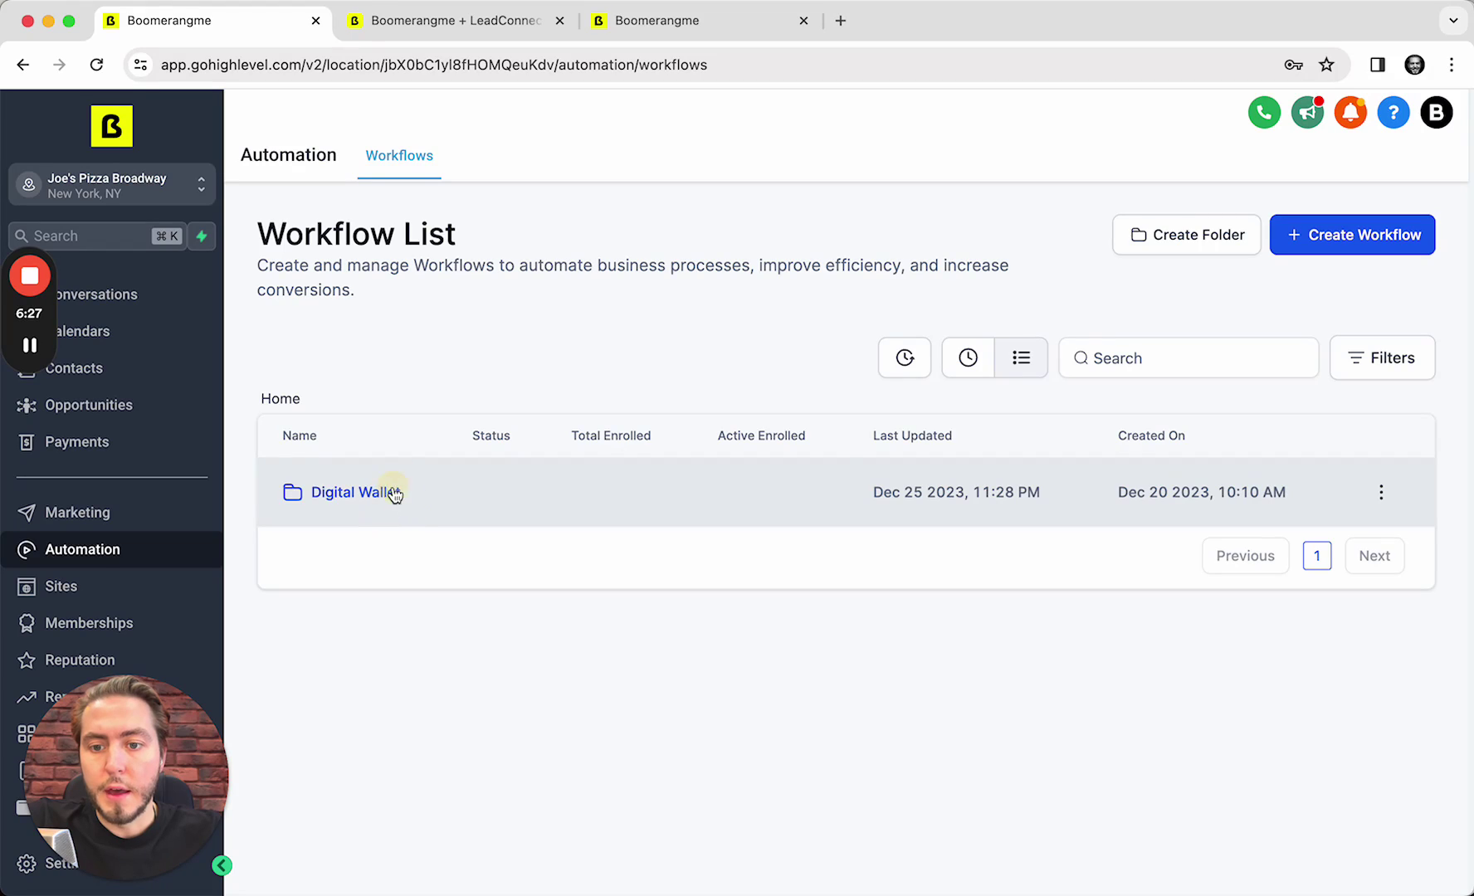
click(394, 494)
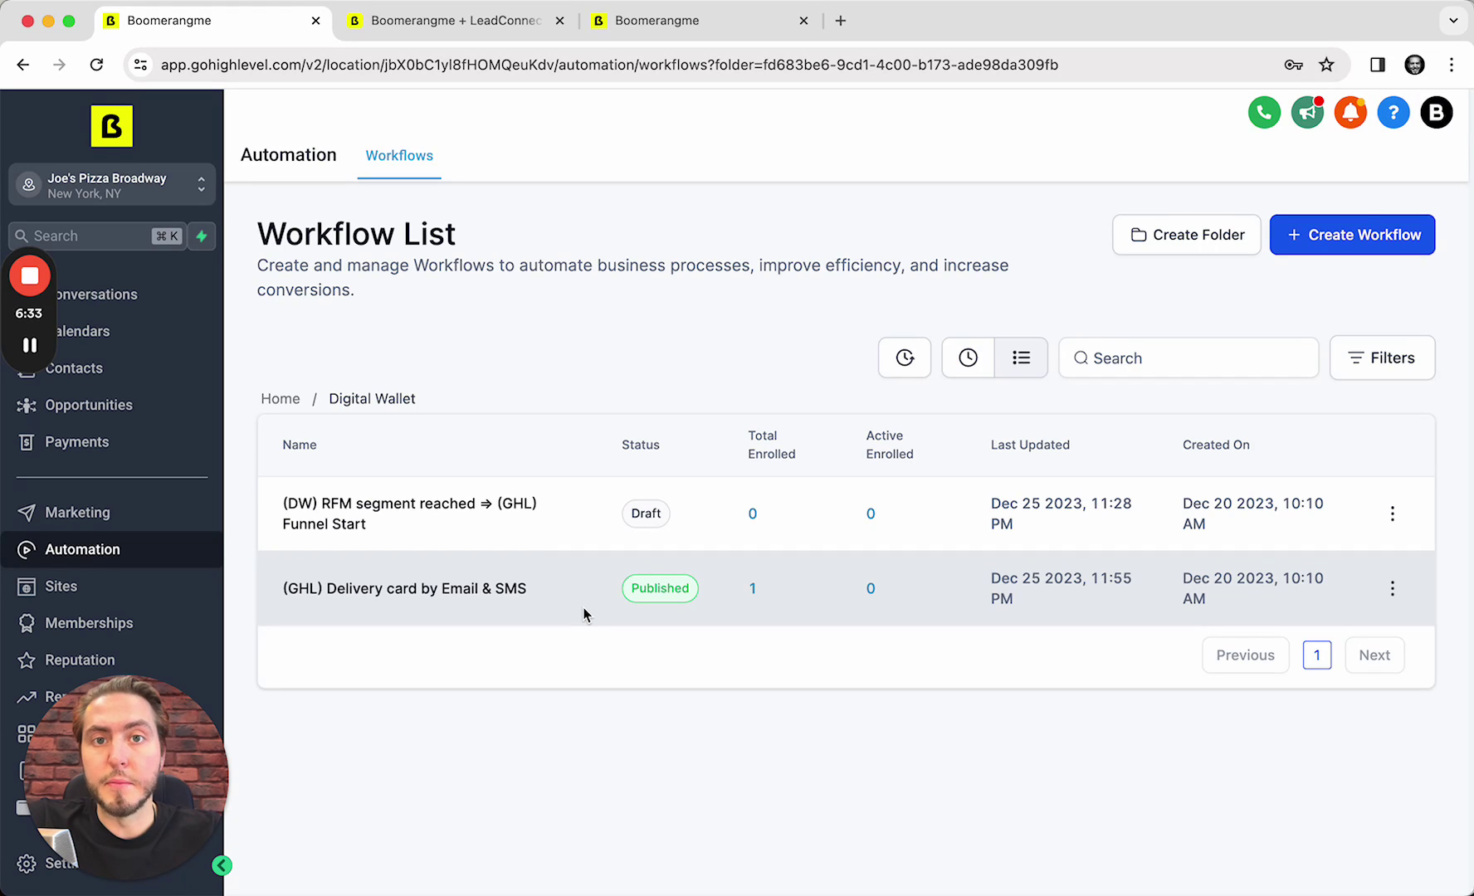
click(348, 517)
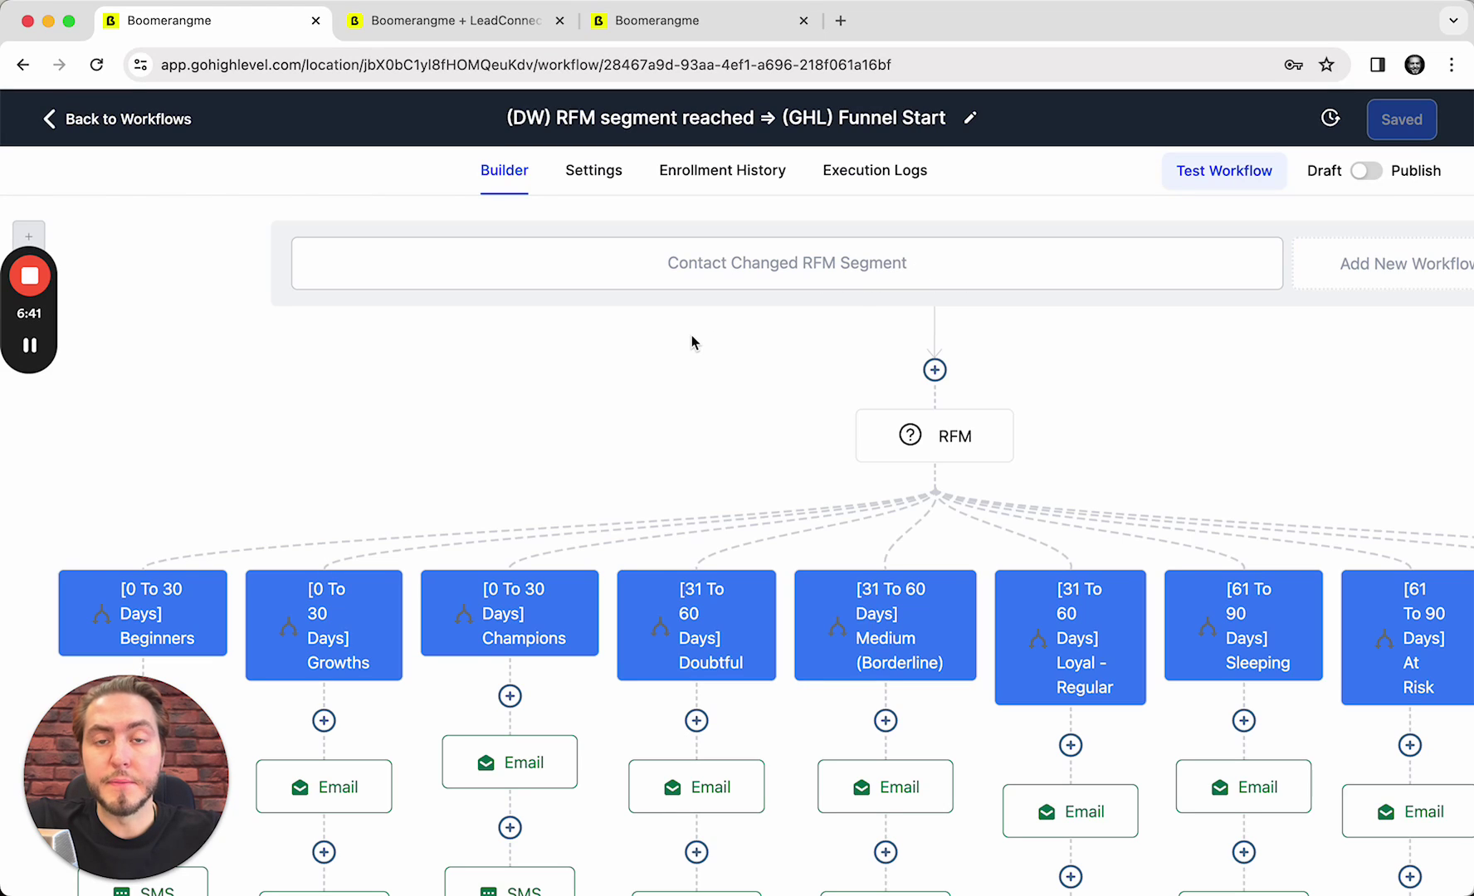
scroll(698, 386, right, 2)
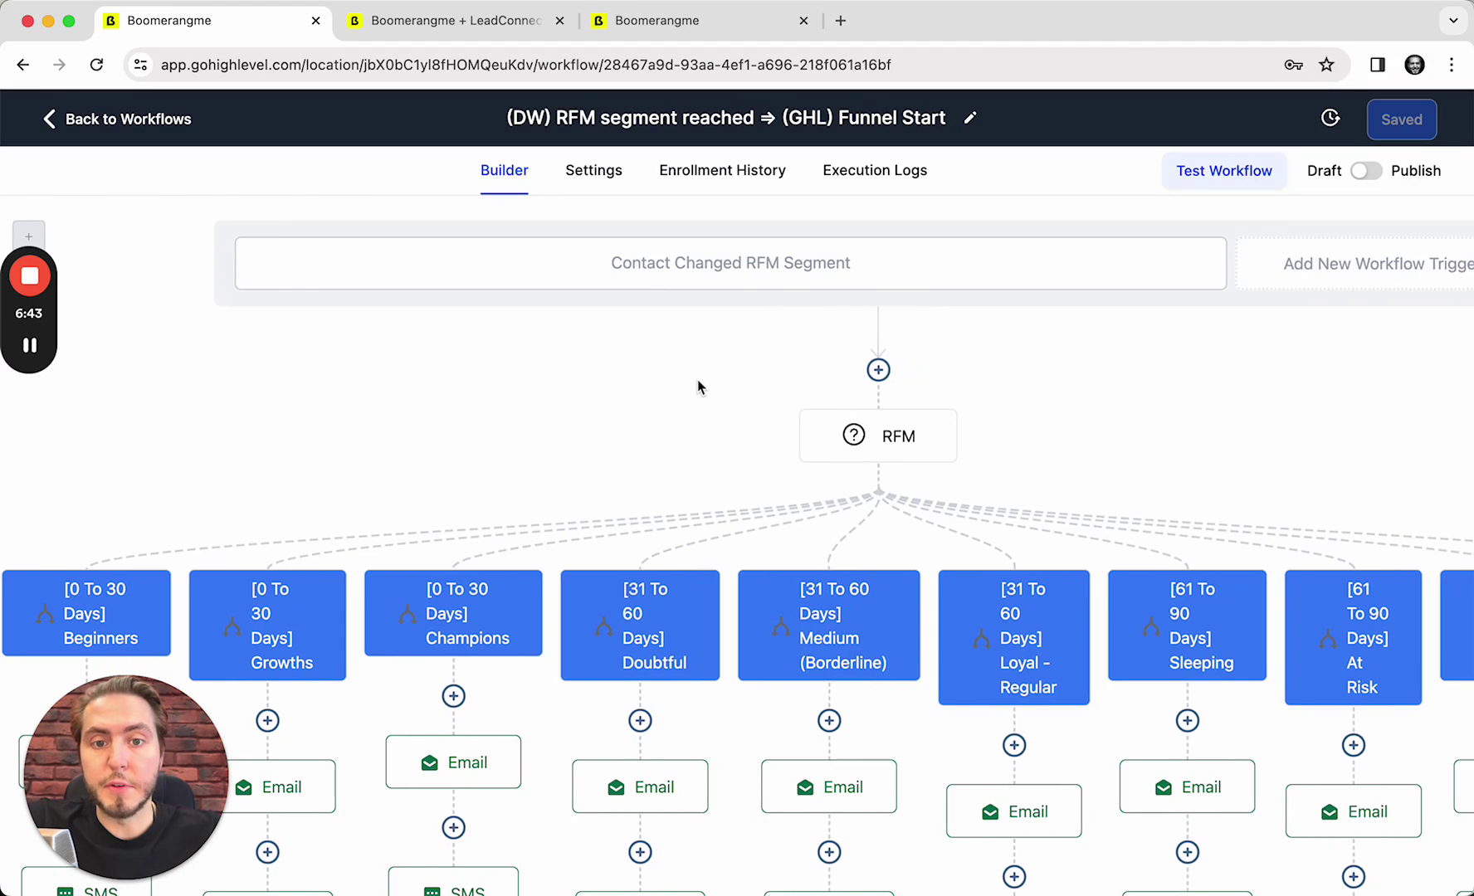
click(864, 276)
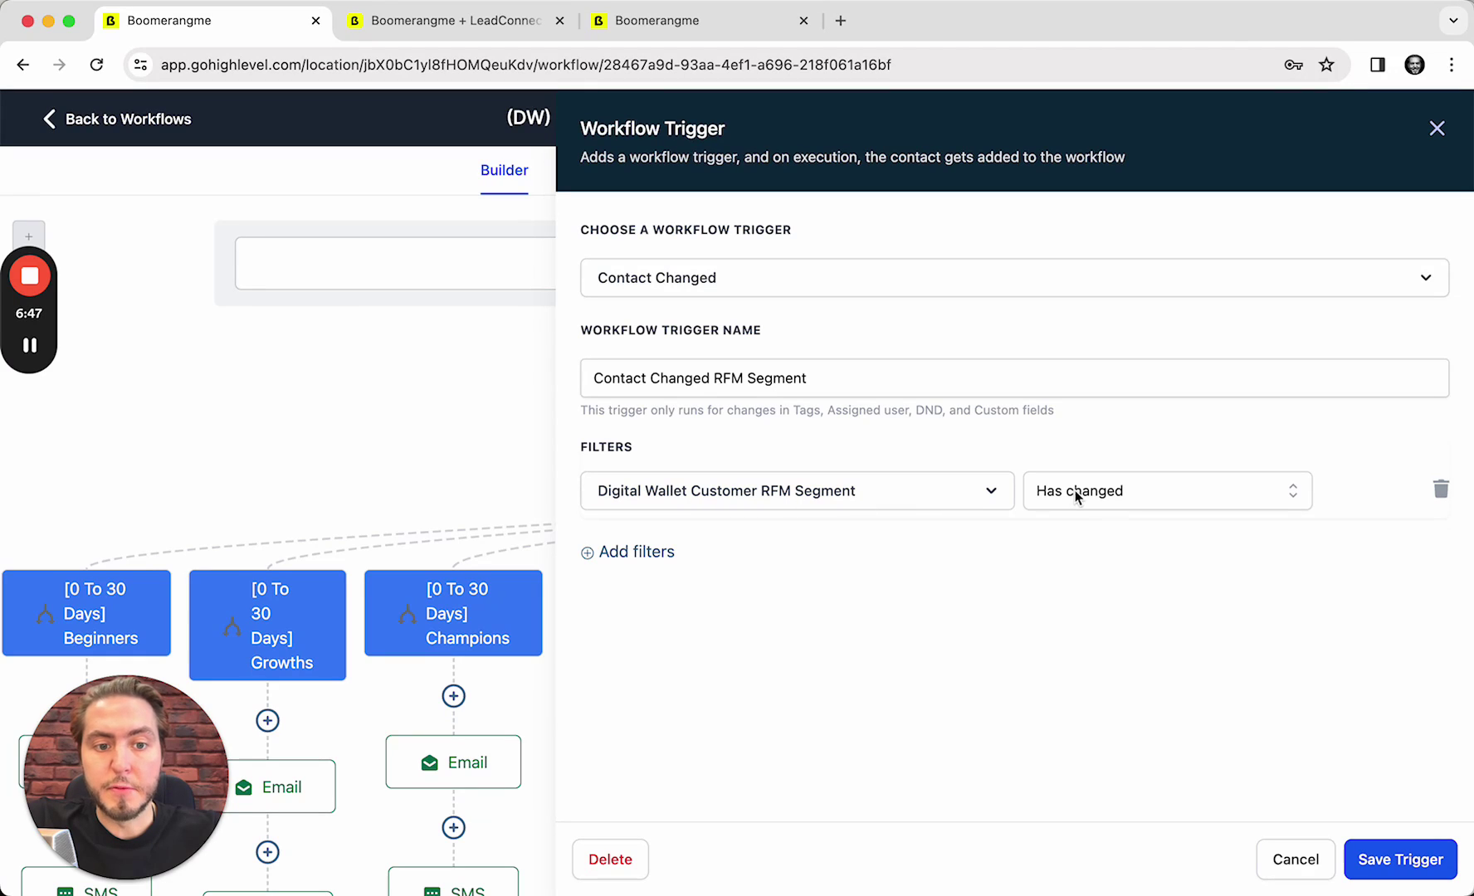
click(1273, 855)
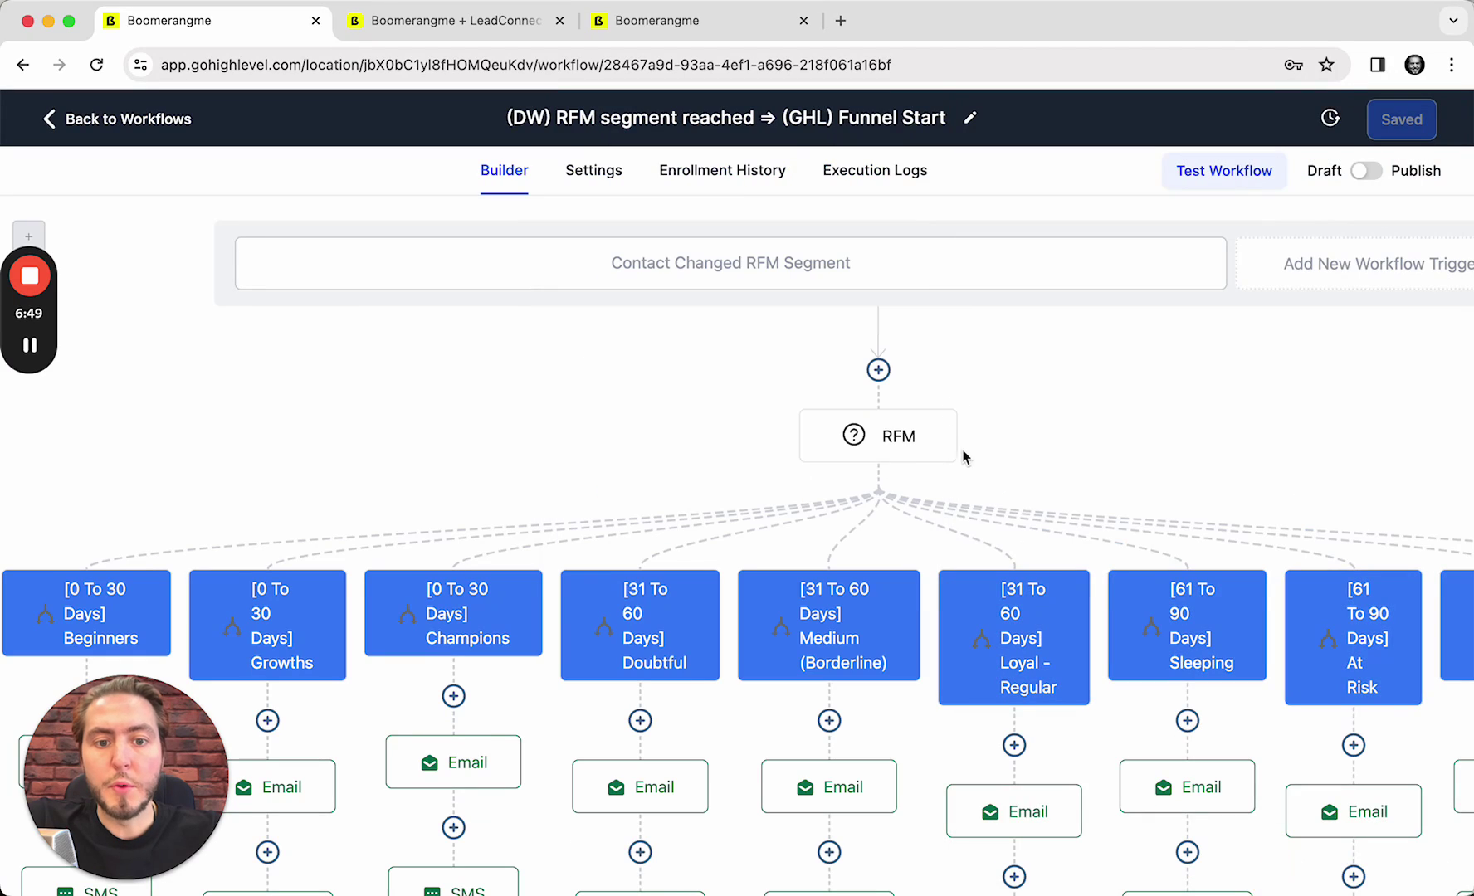
click(886, 446)
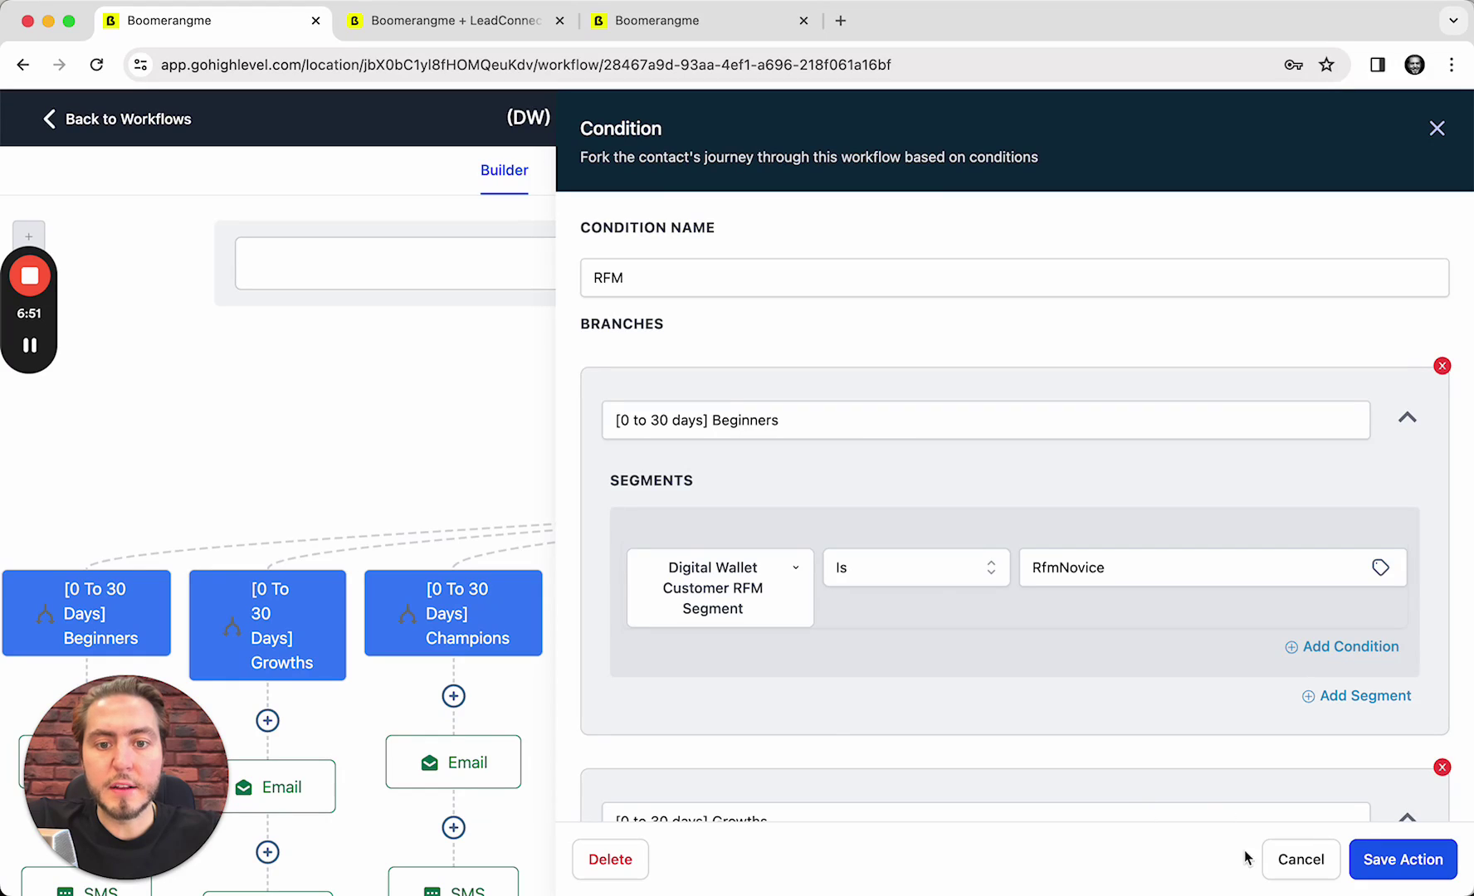
click(1300, 859)
scroll(863, 399, down, 2)
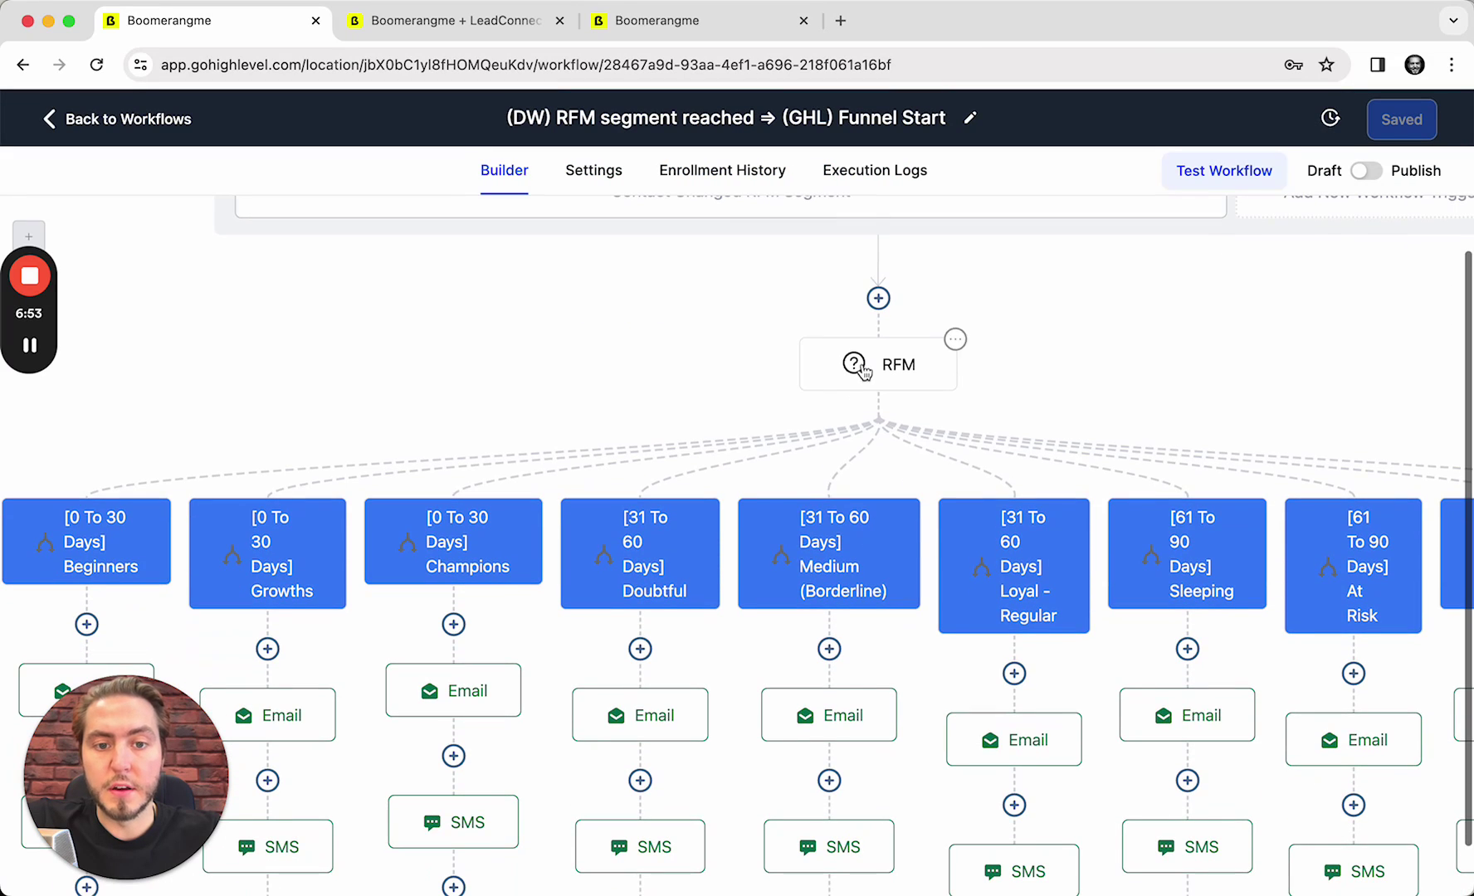
scroll(883, 576, left, 2)
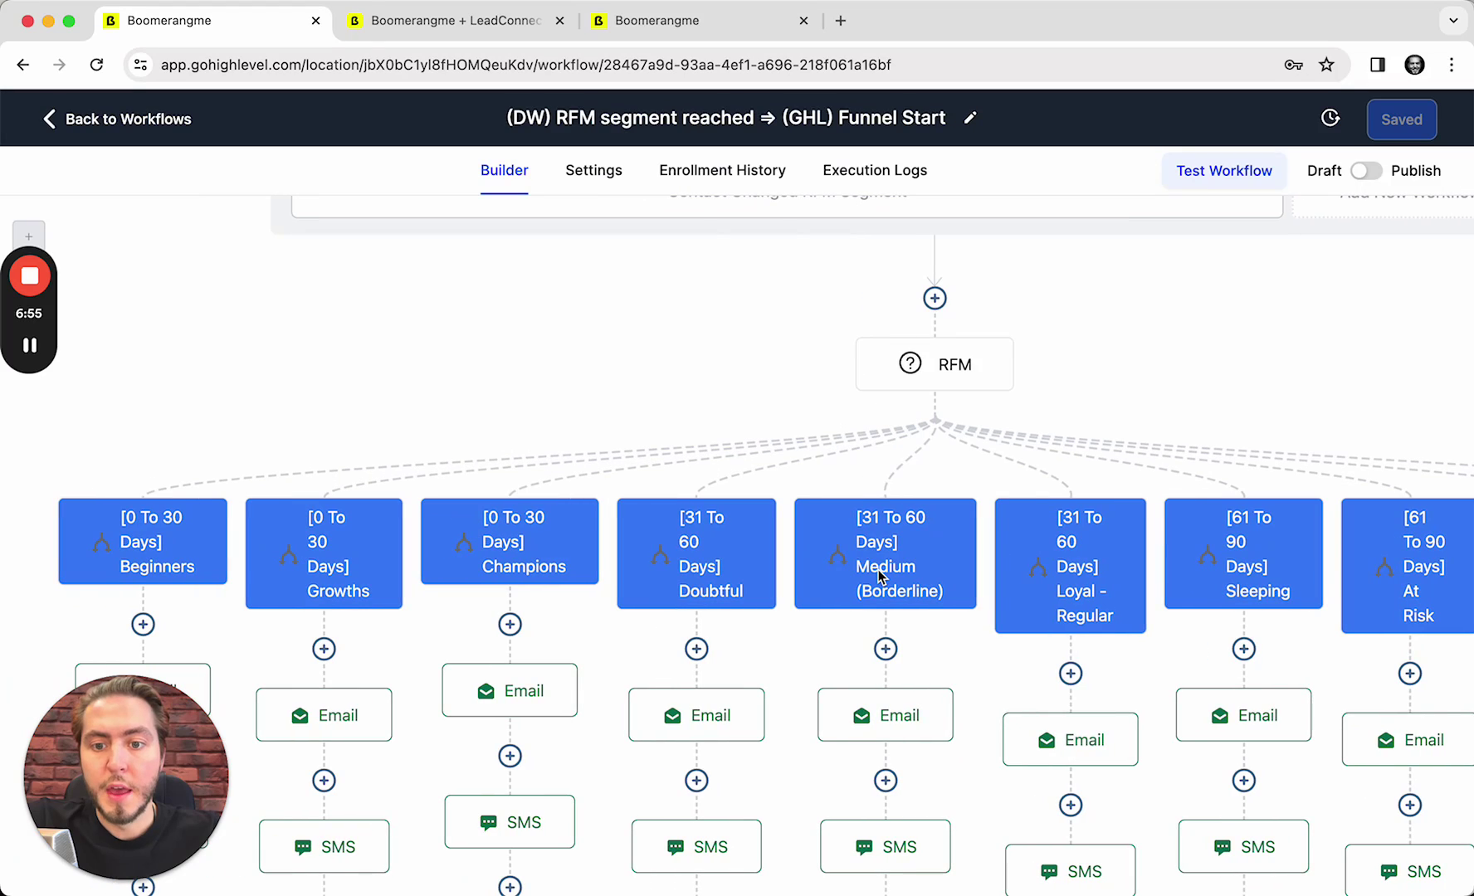
scroll(234, 531, down, 5)
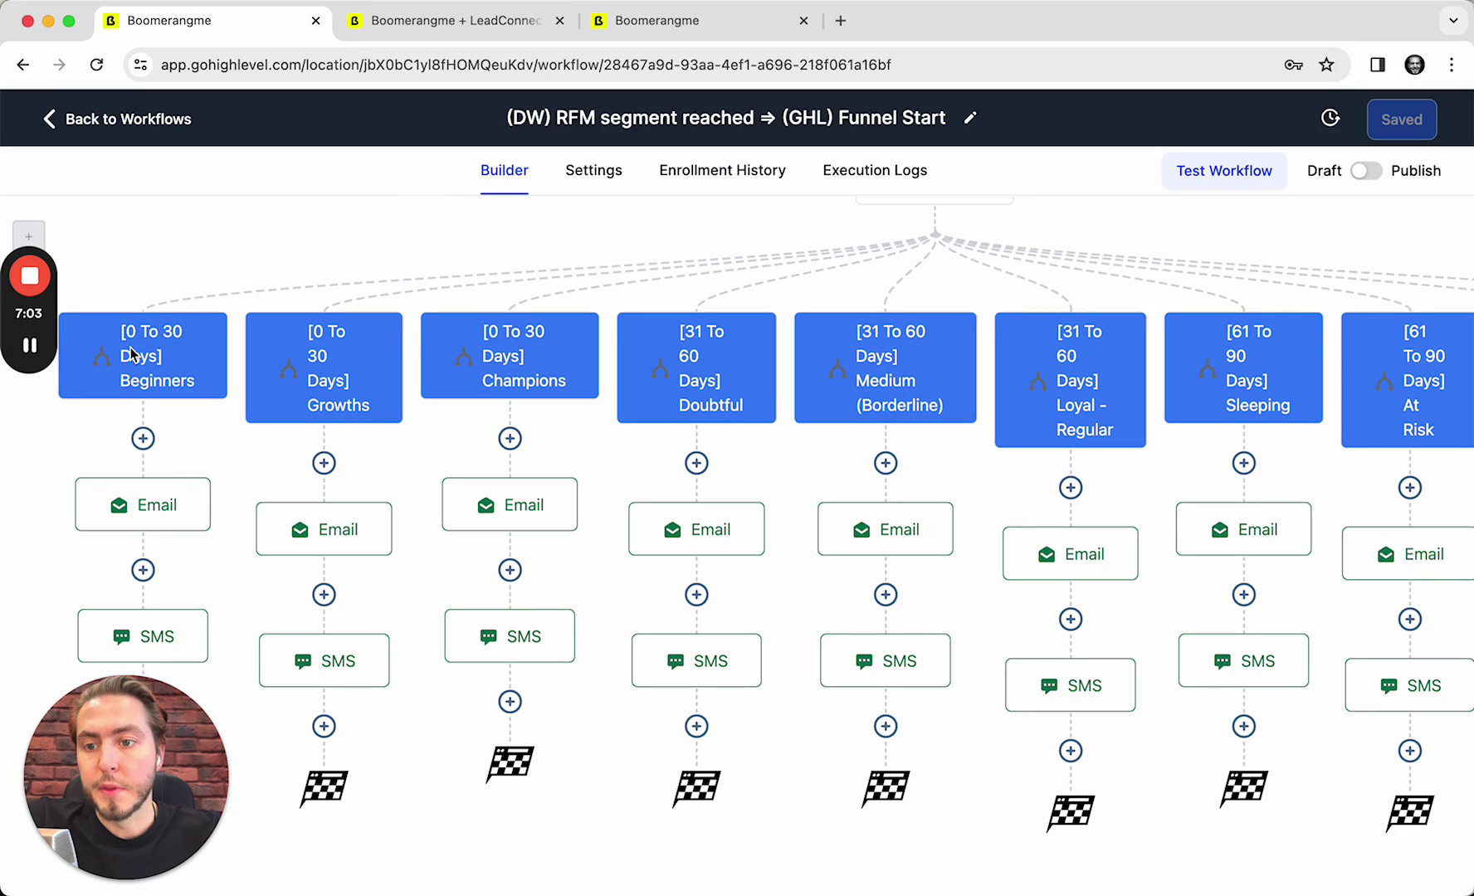
scroll(139, 374, right, 5)
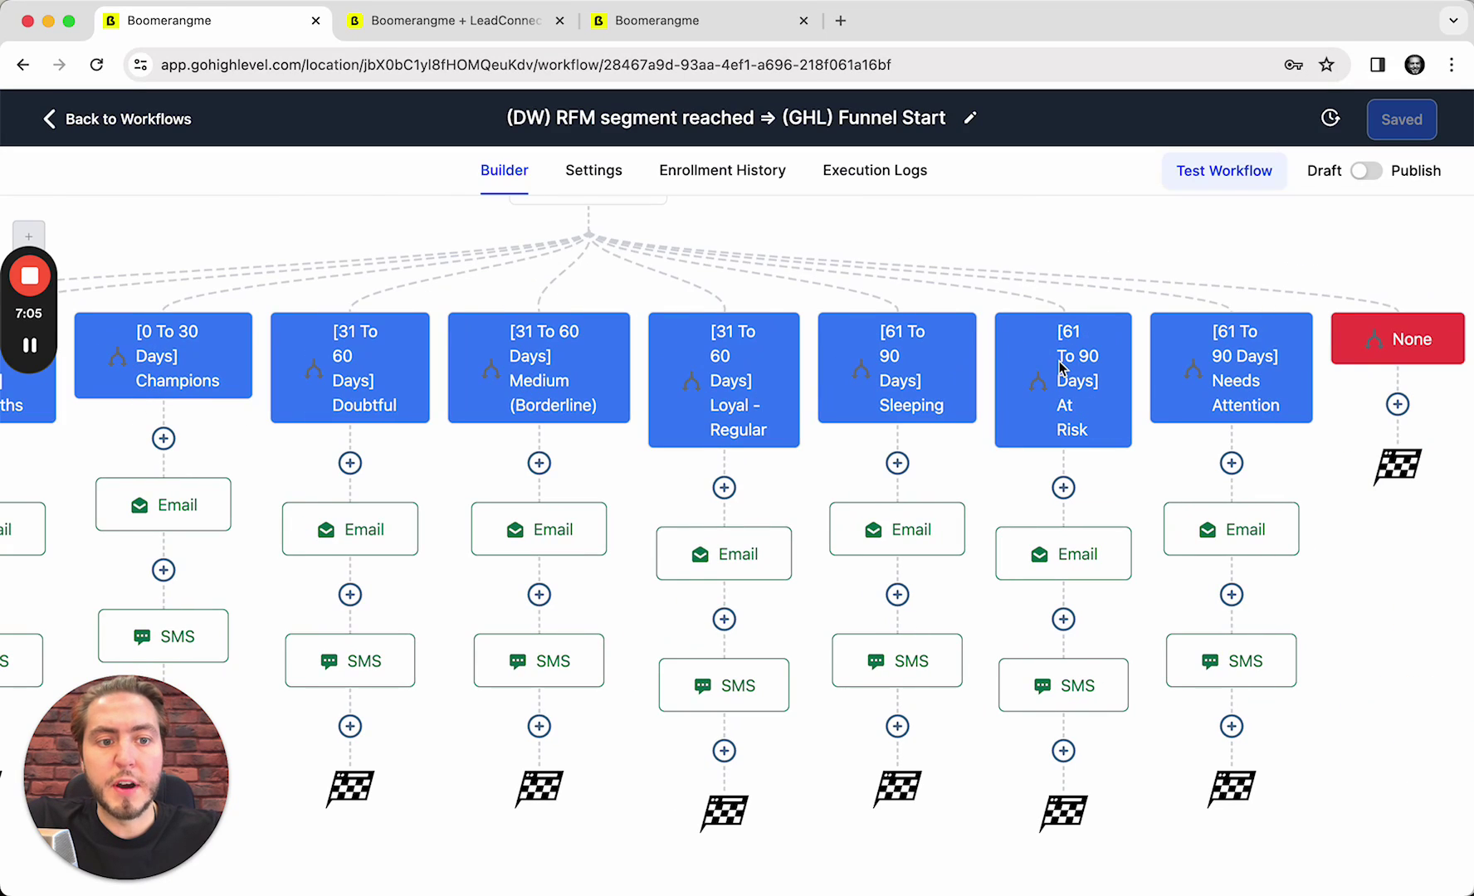
scroll(1057, 364, left, 5)
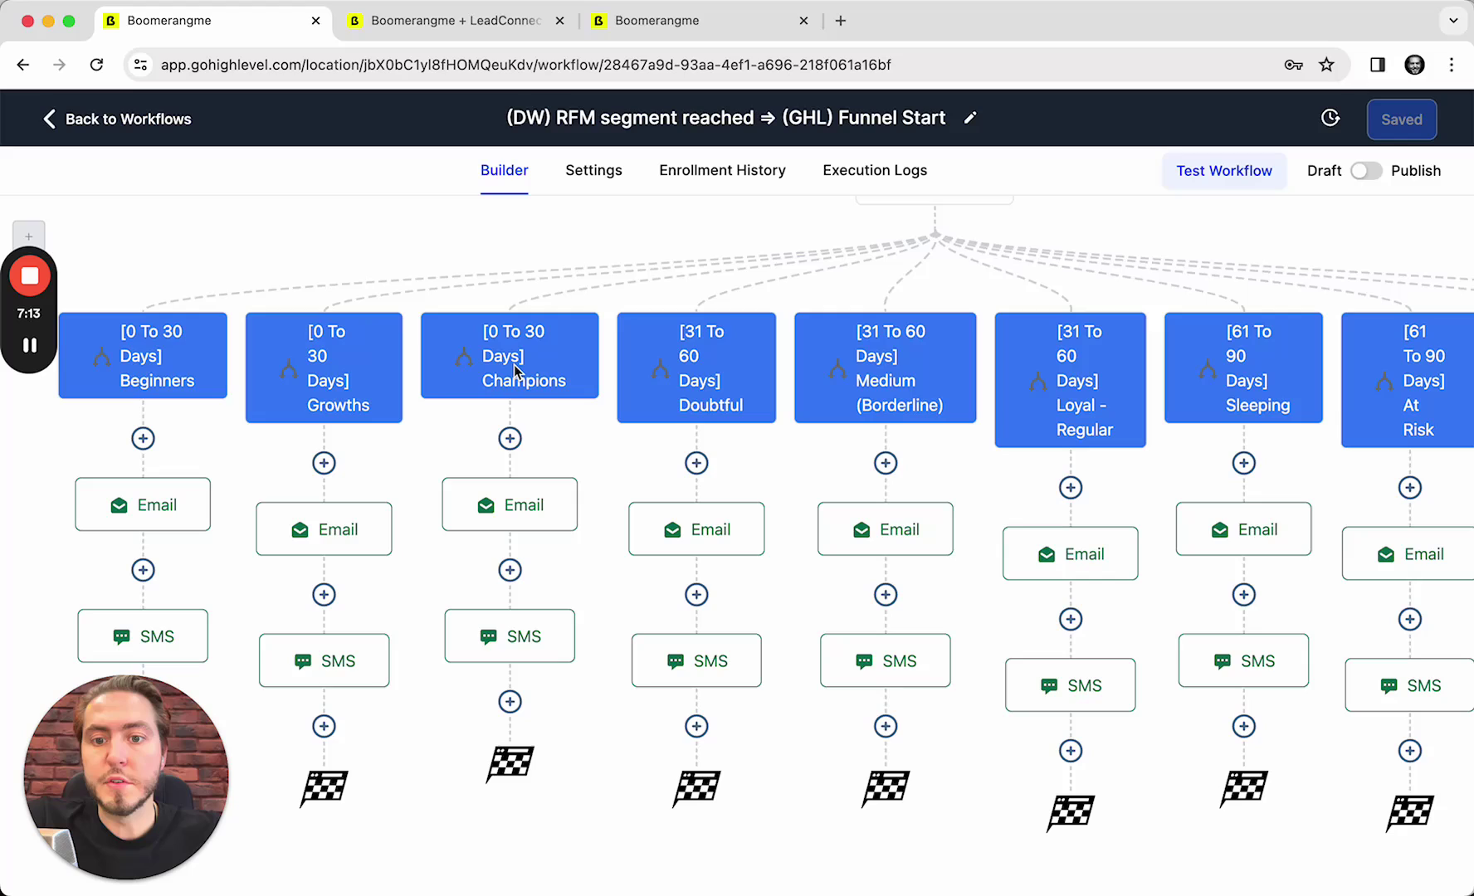
scroll(879, 412, right, 4)
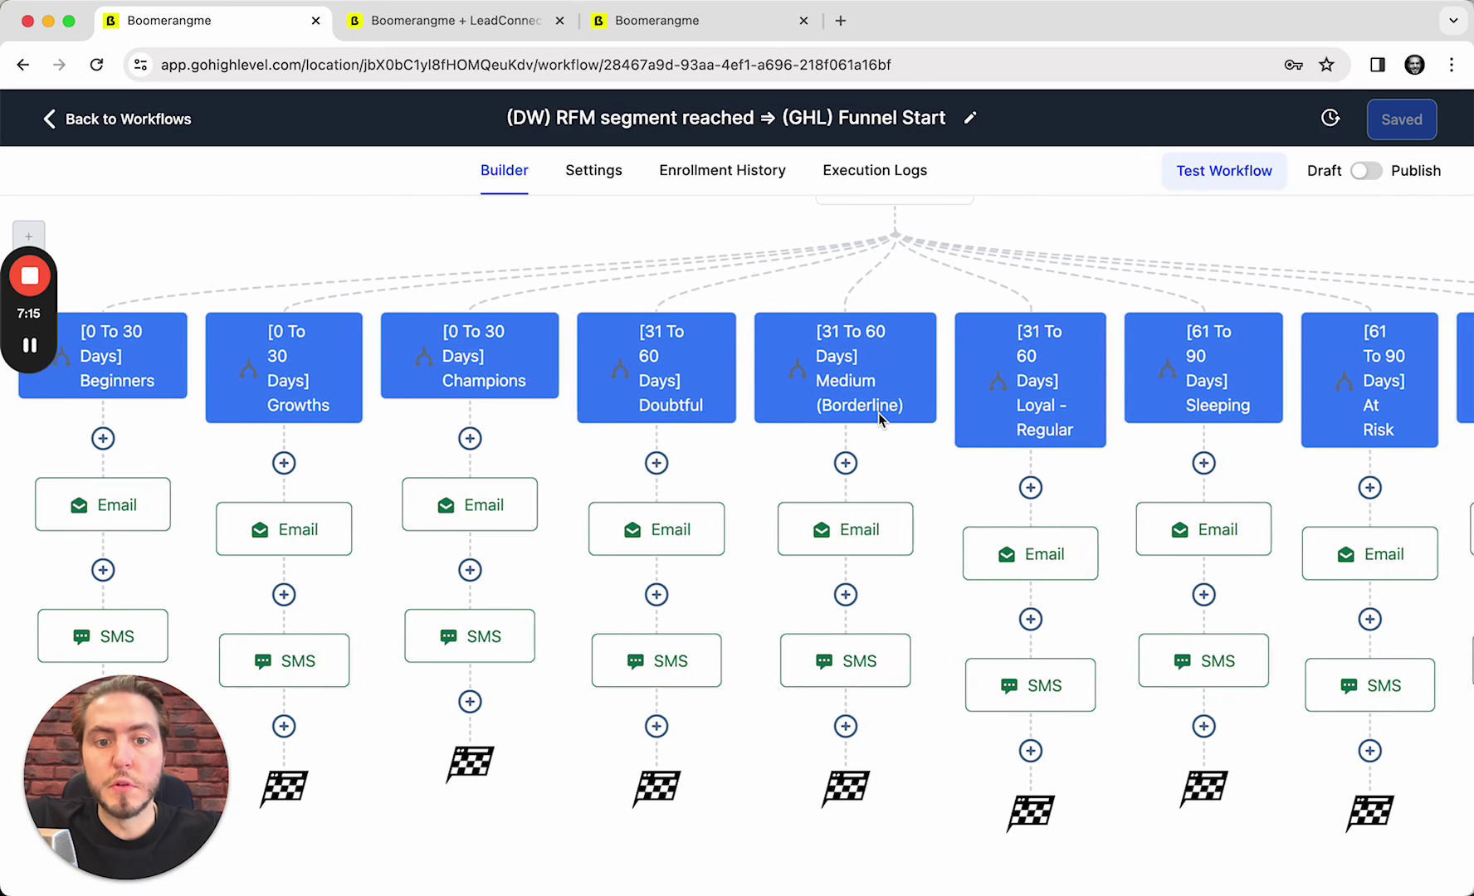
scroll(856, 390, right, 5)
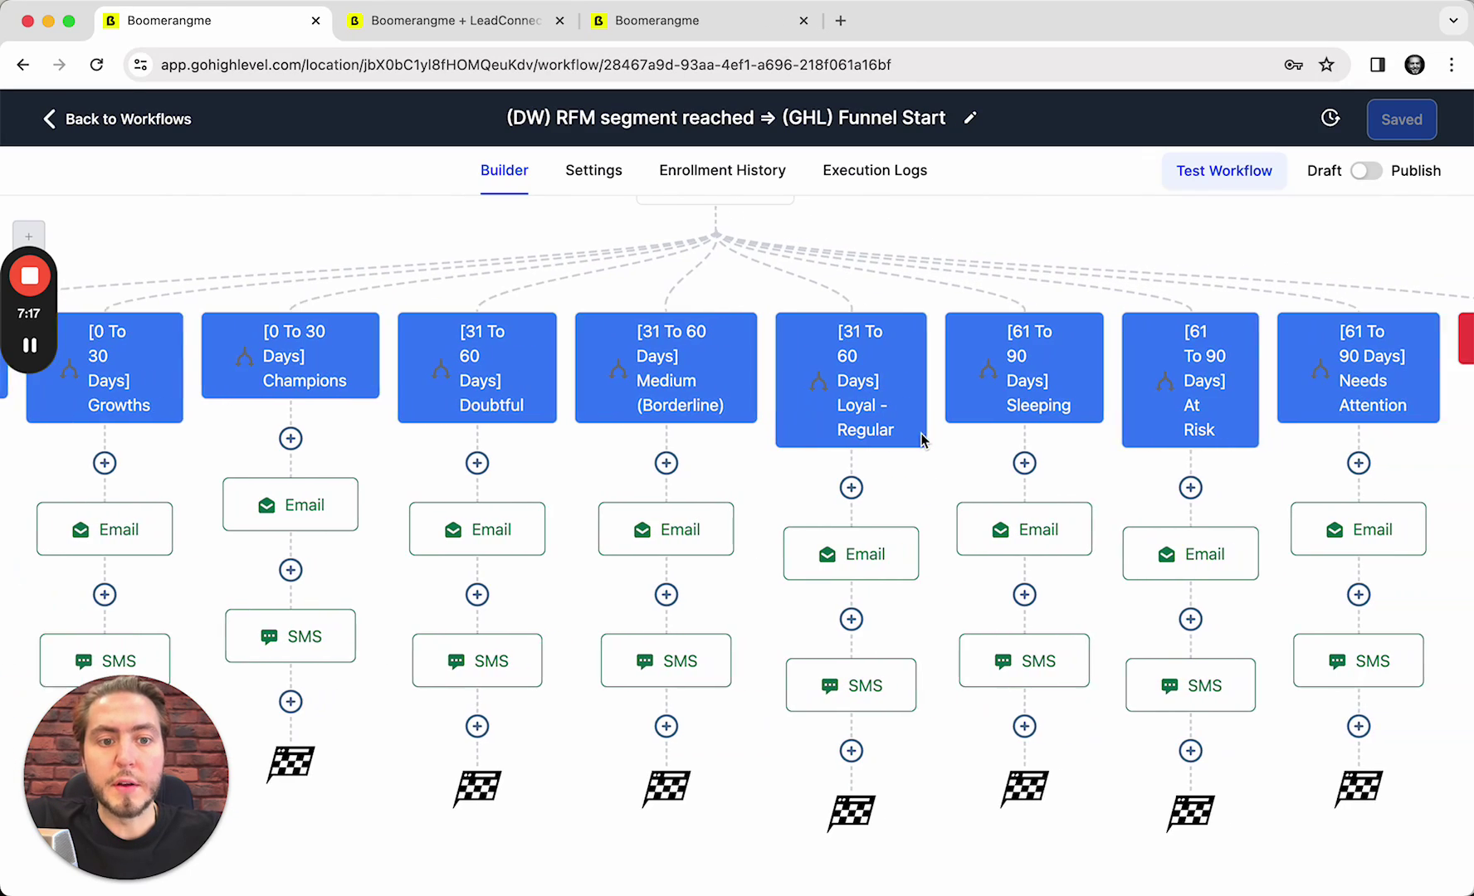
scroll(1129, 419, right, 1)
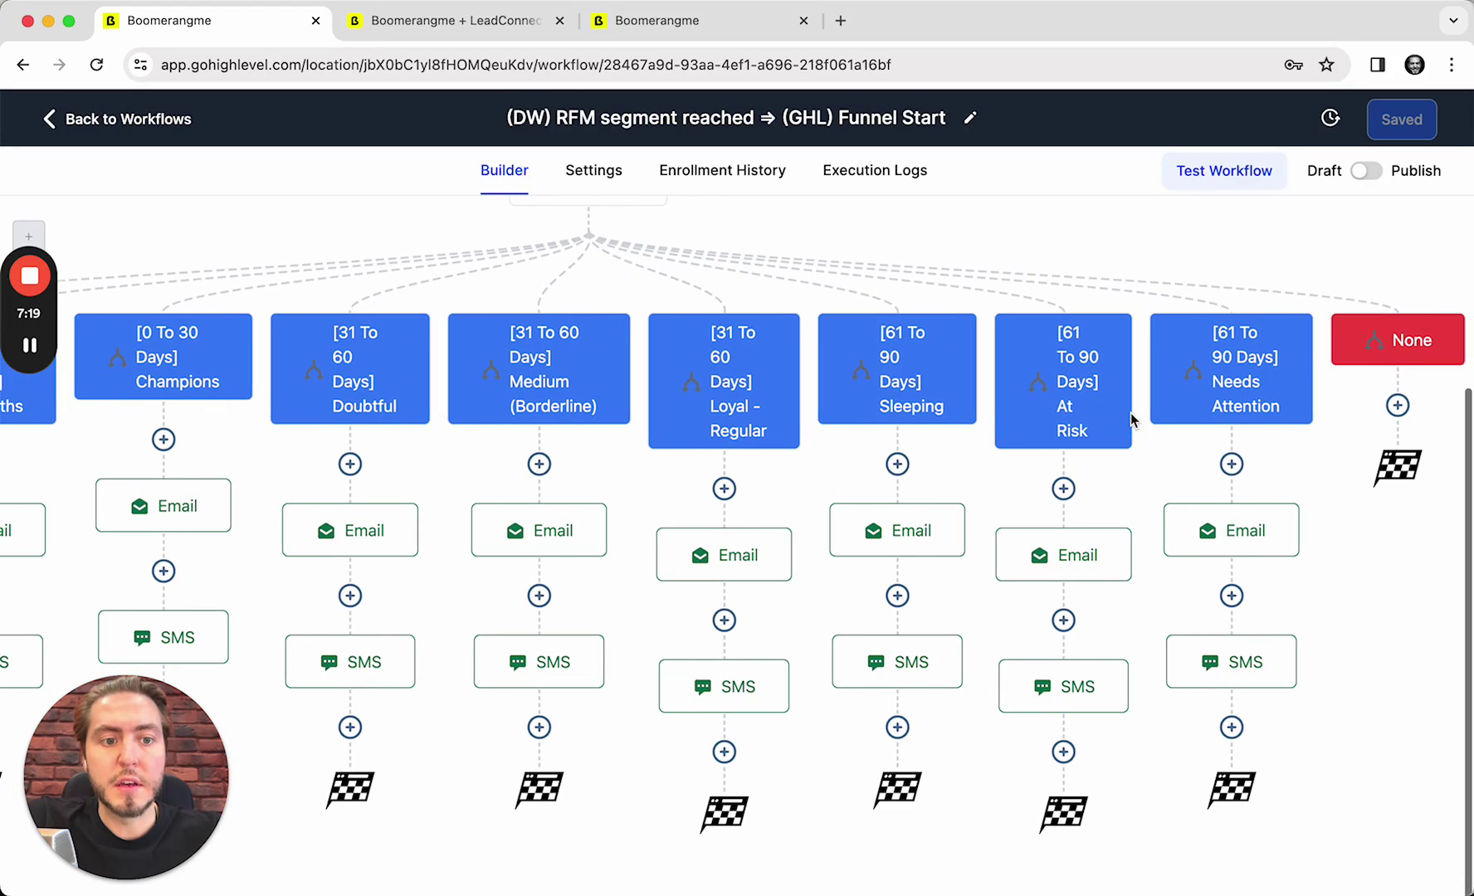
scroll(1062, 450, left, 10)
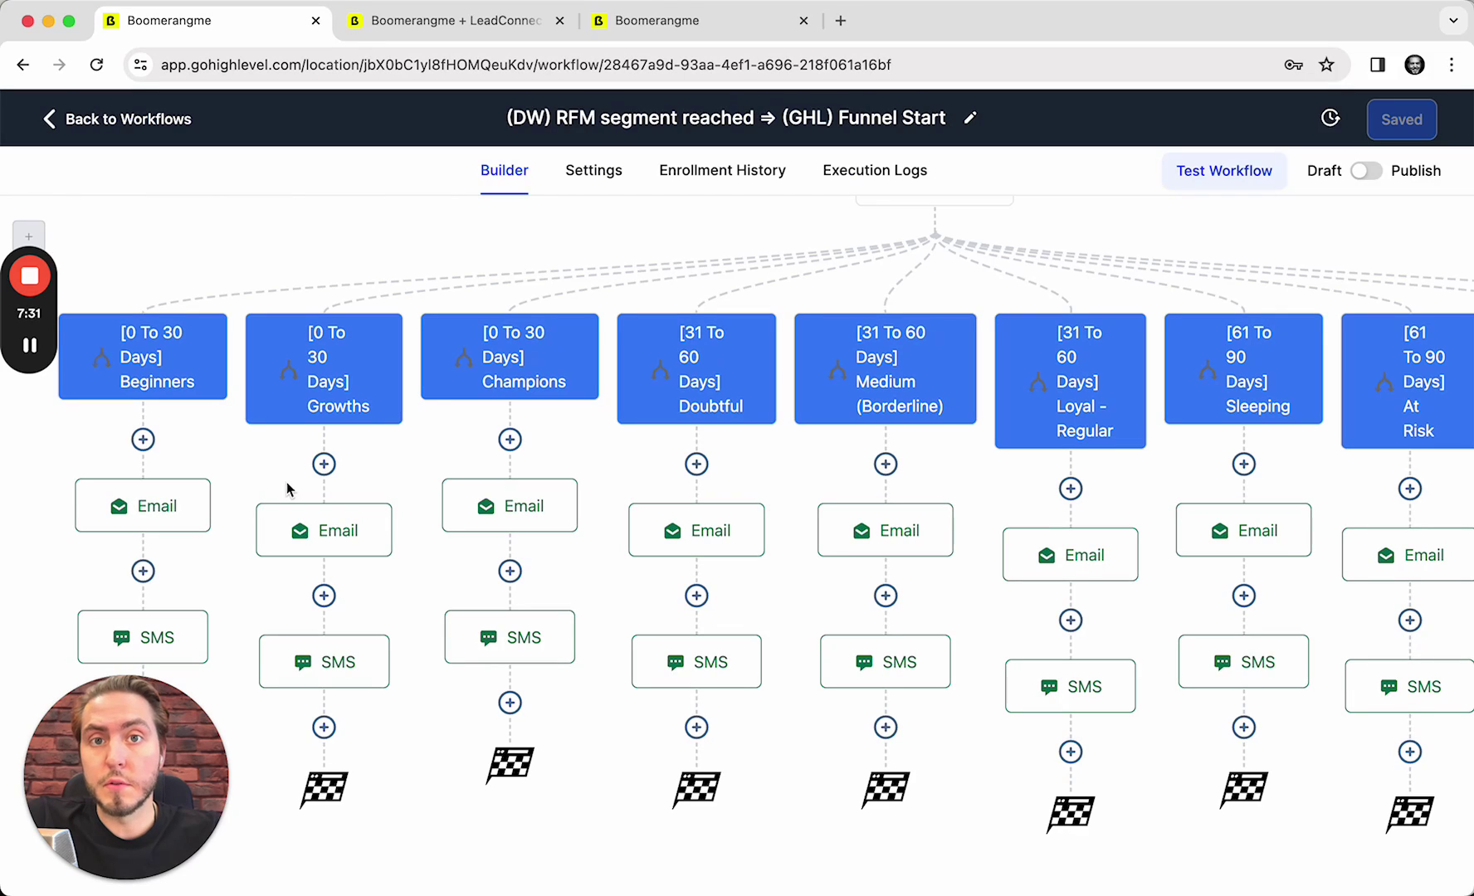
scroll(203, 481, down, 1)
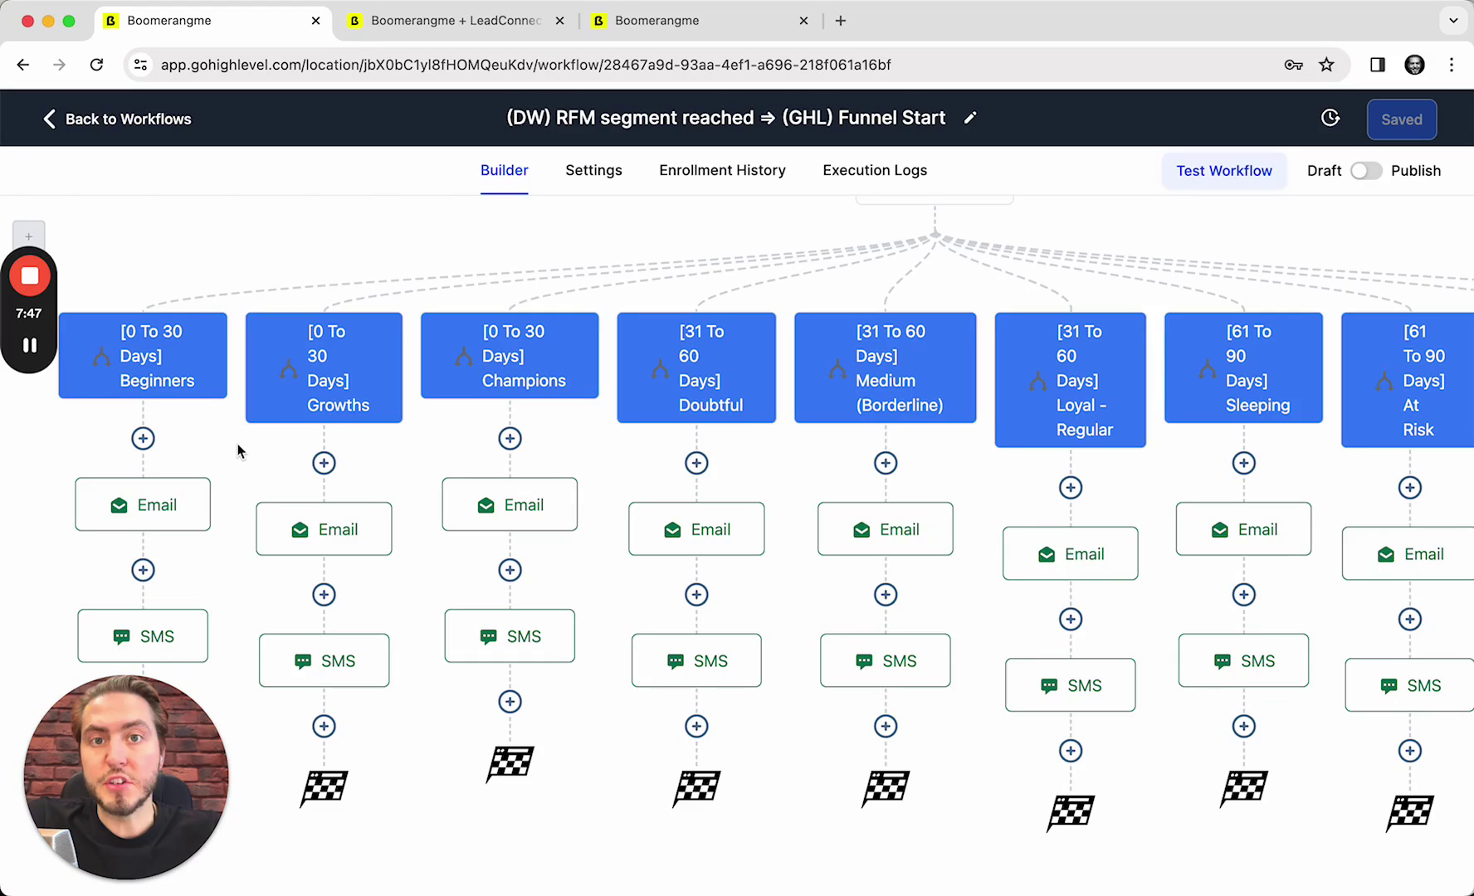
scroll(238, 451, right, 2)
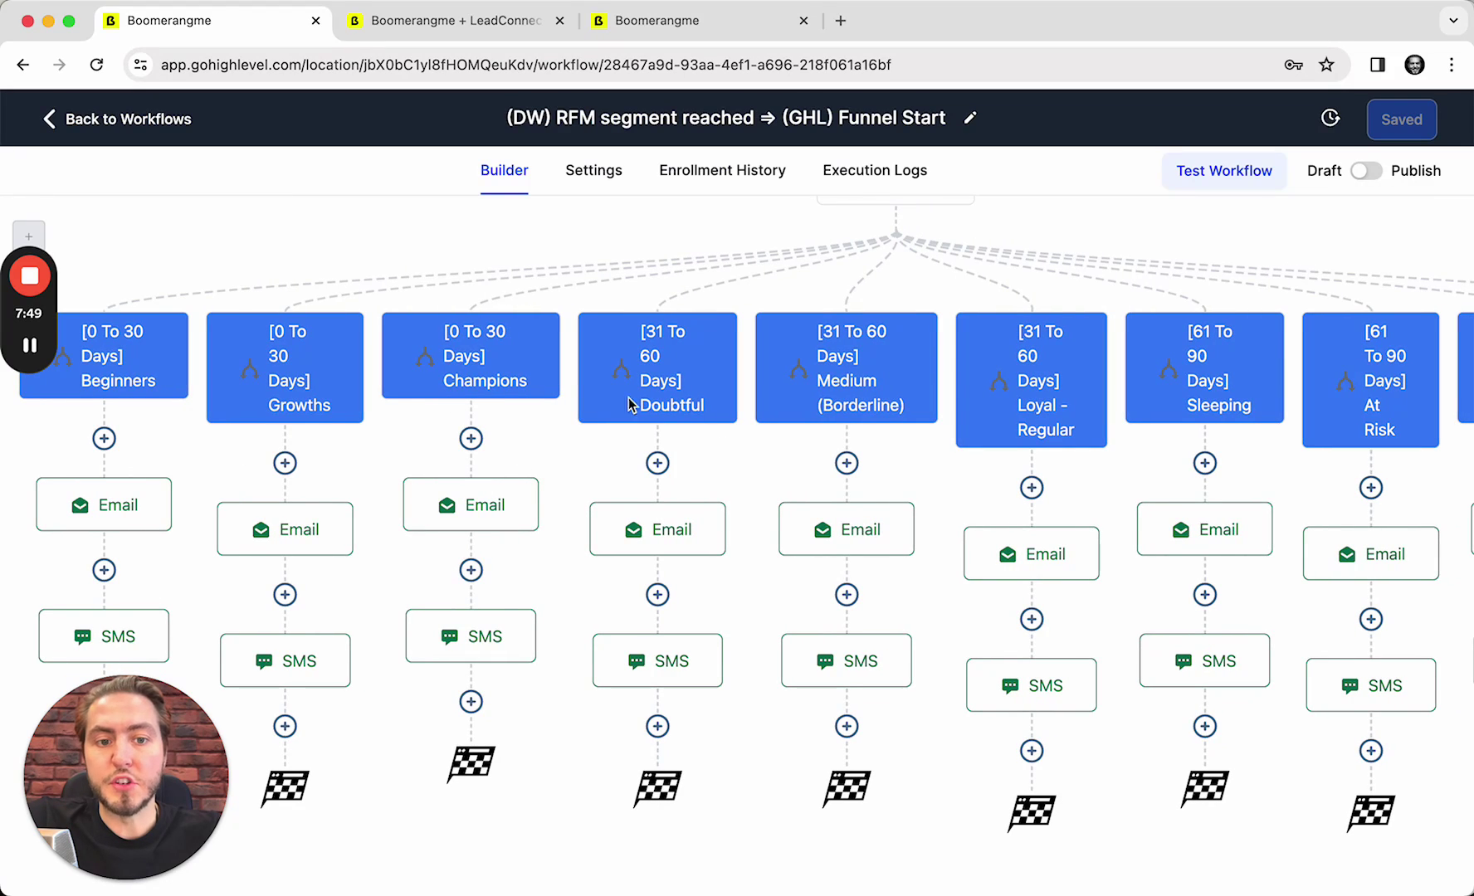
scroll(628, 404, right, 10)
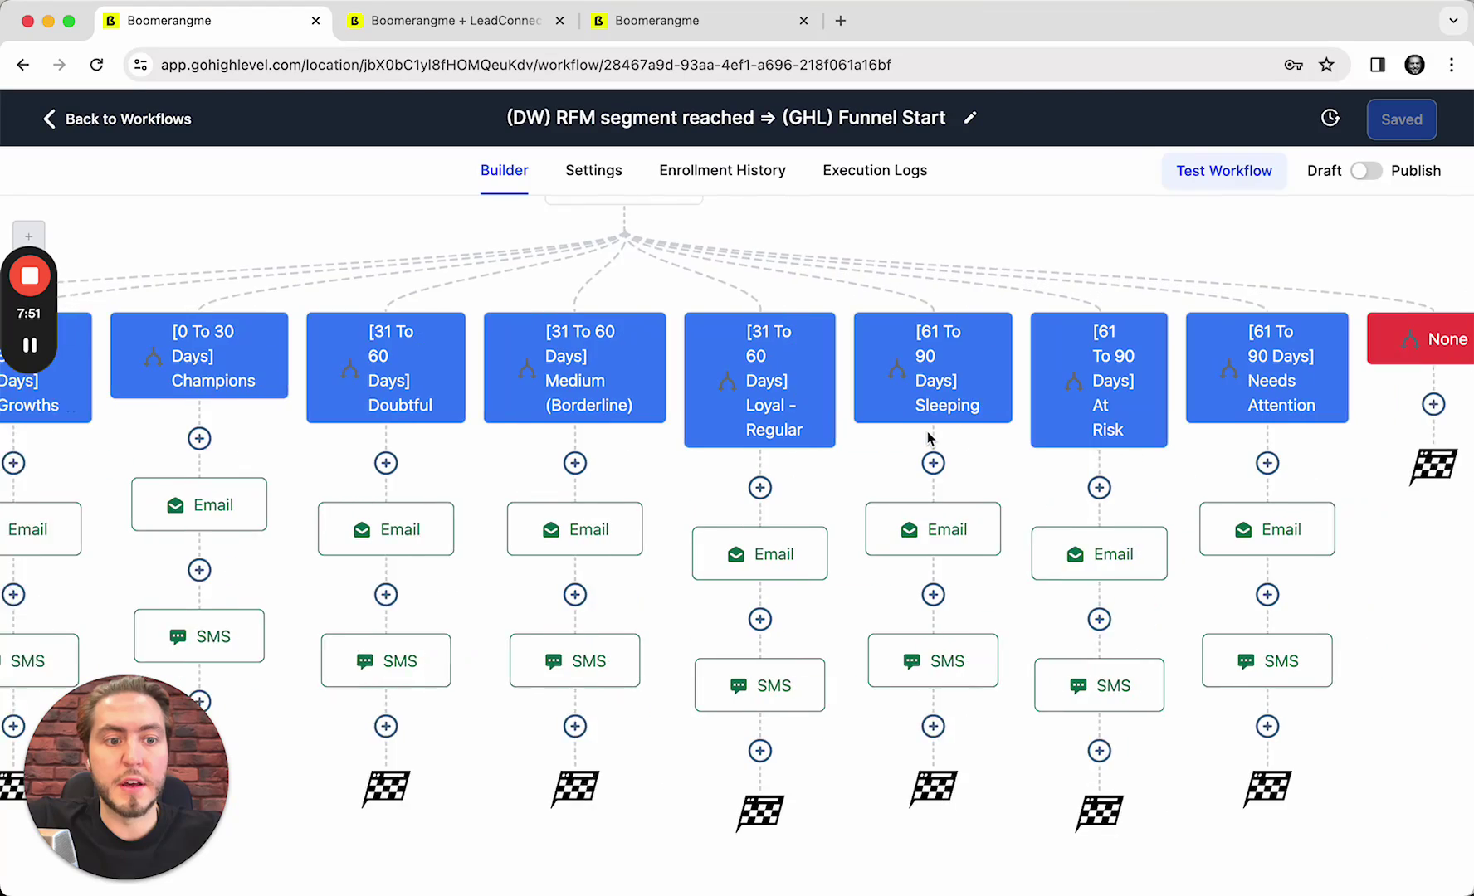
scroll(930, 434, left, 15)
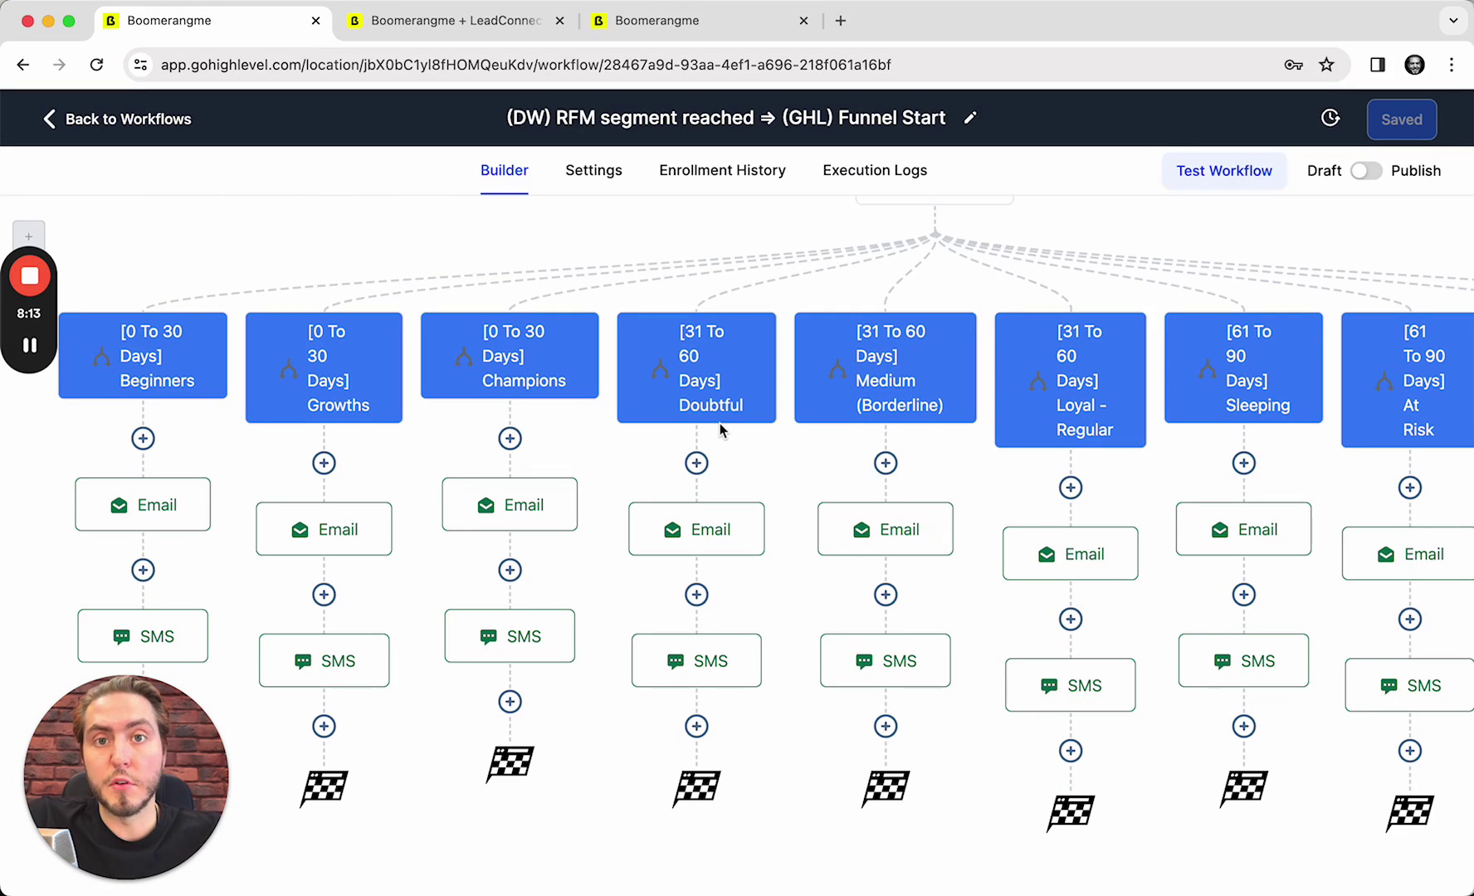
scroll(454, 499, right, 3)
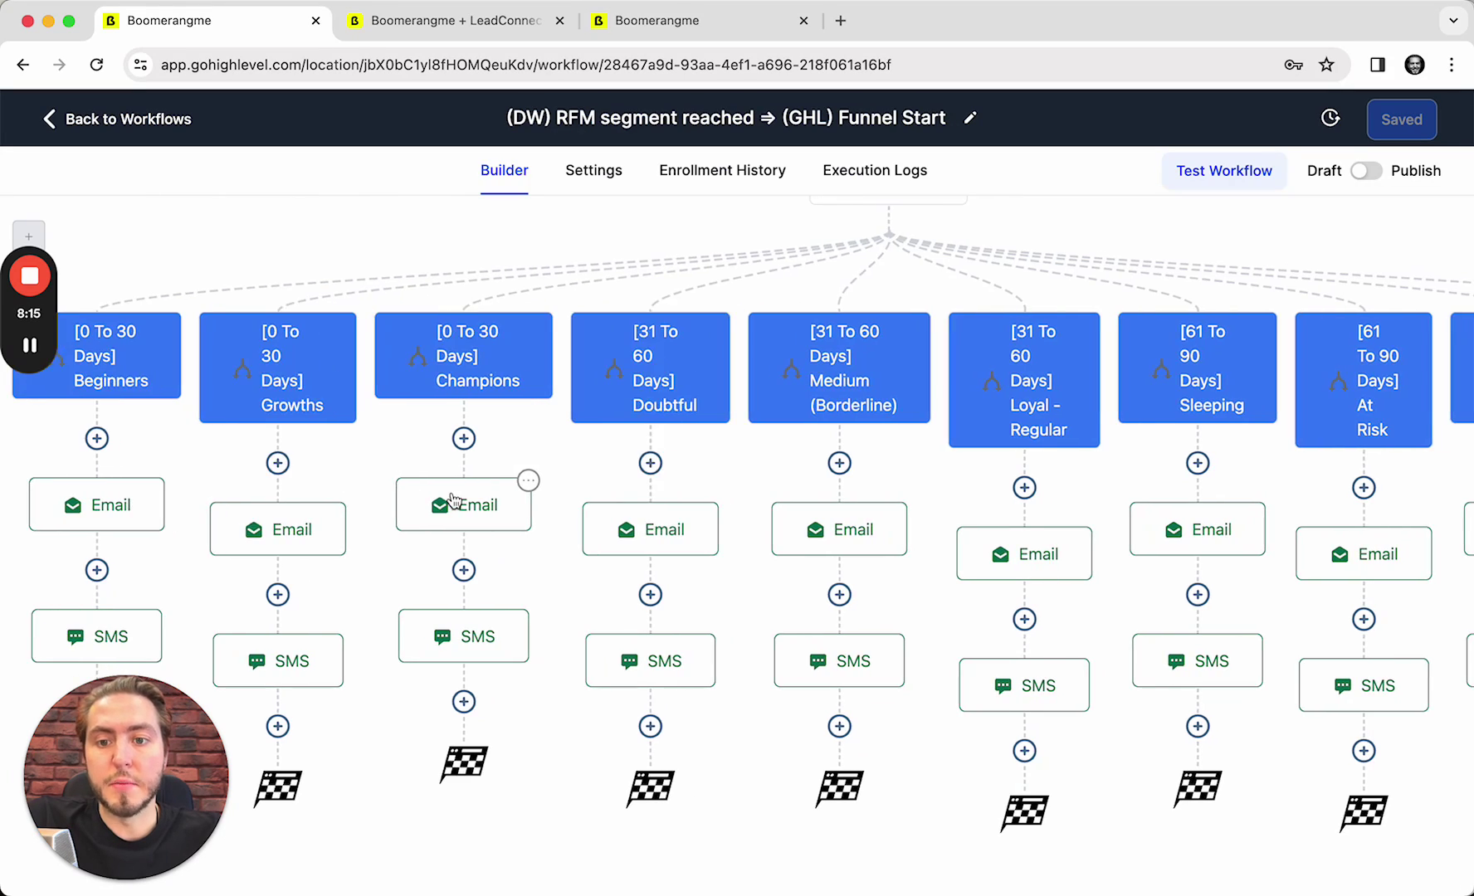
scroll(784, 404, right, 2)
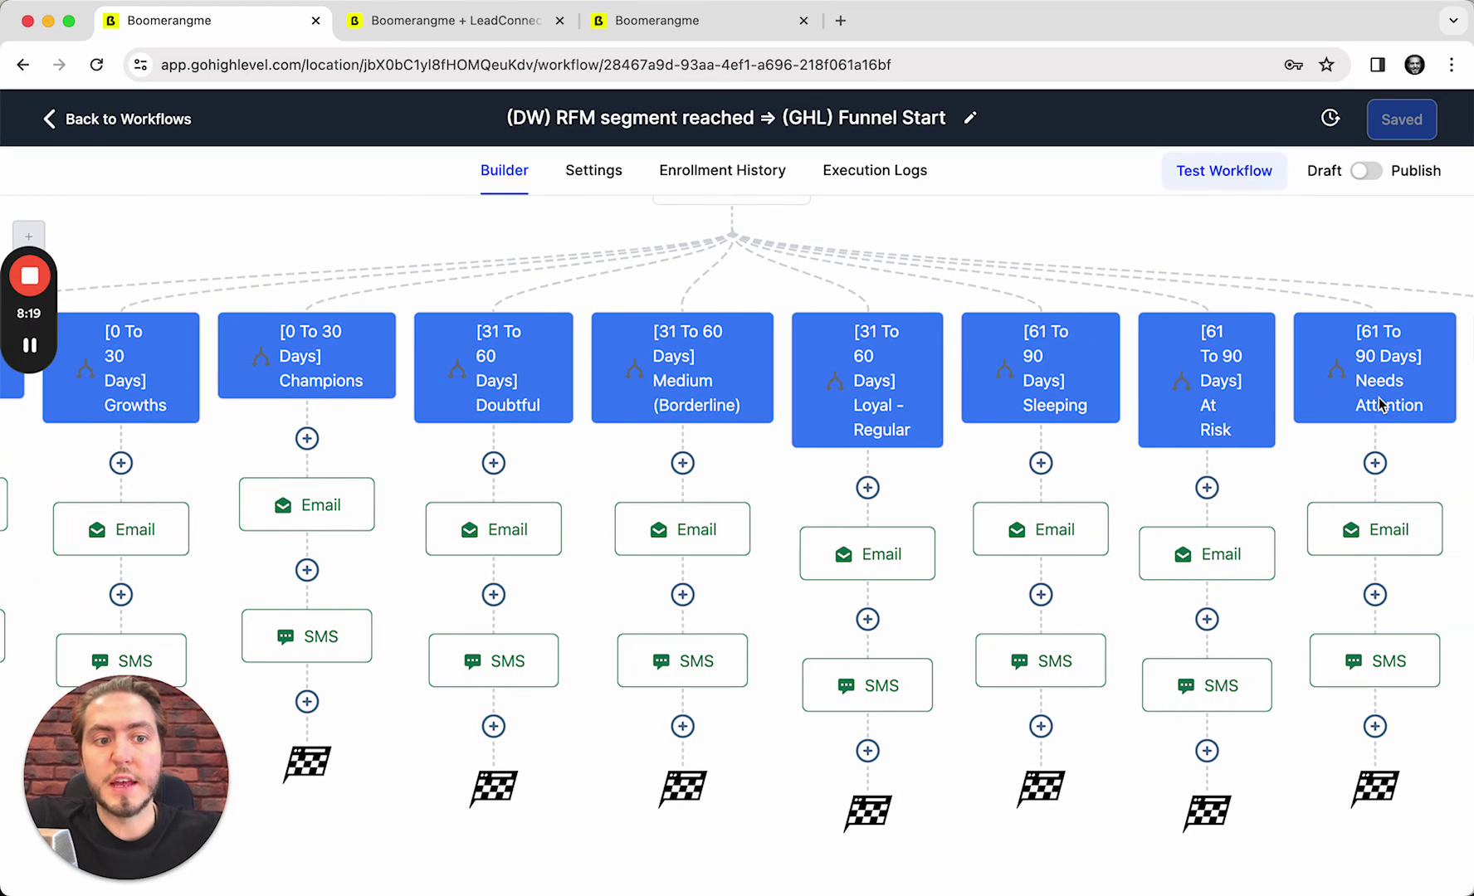
scroll(1136, 496, left, 5)
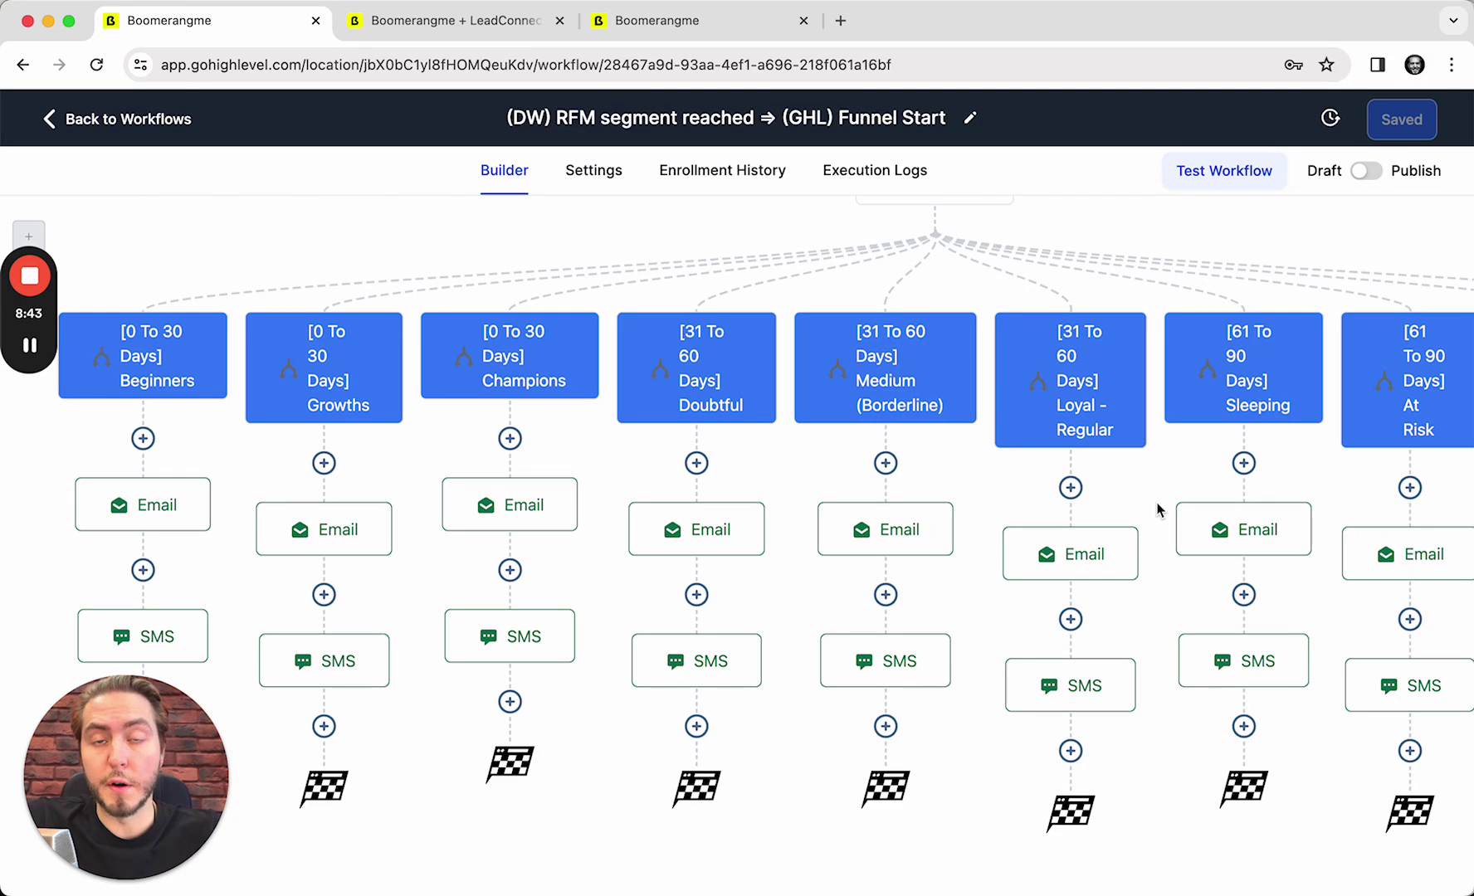
scroll(1070, 614, right, 4)
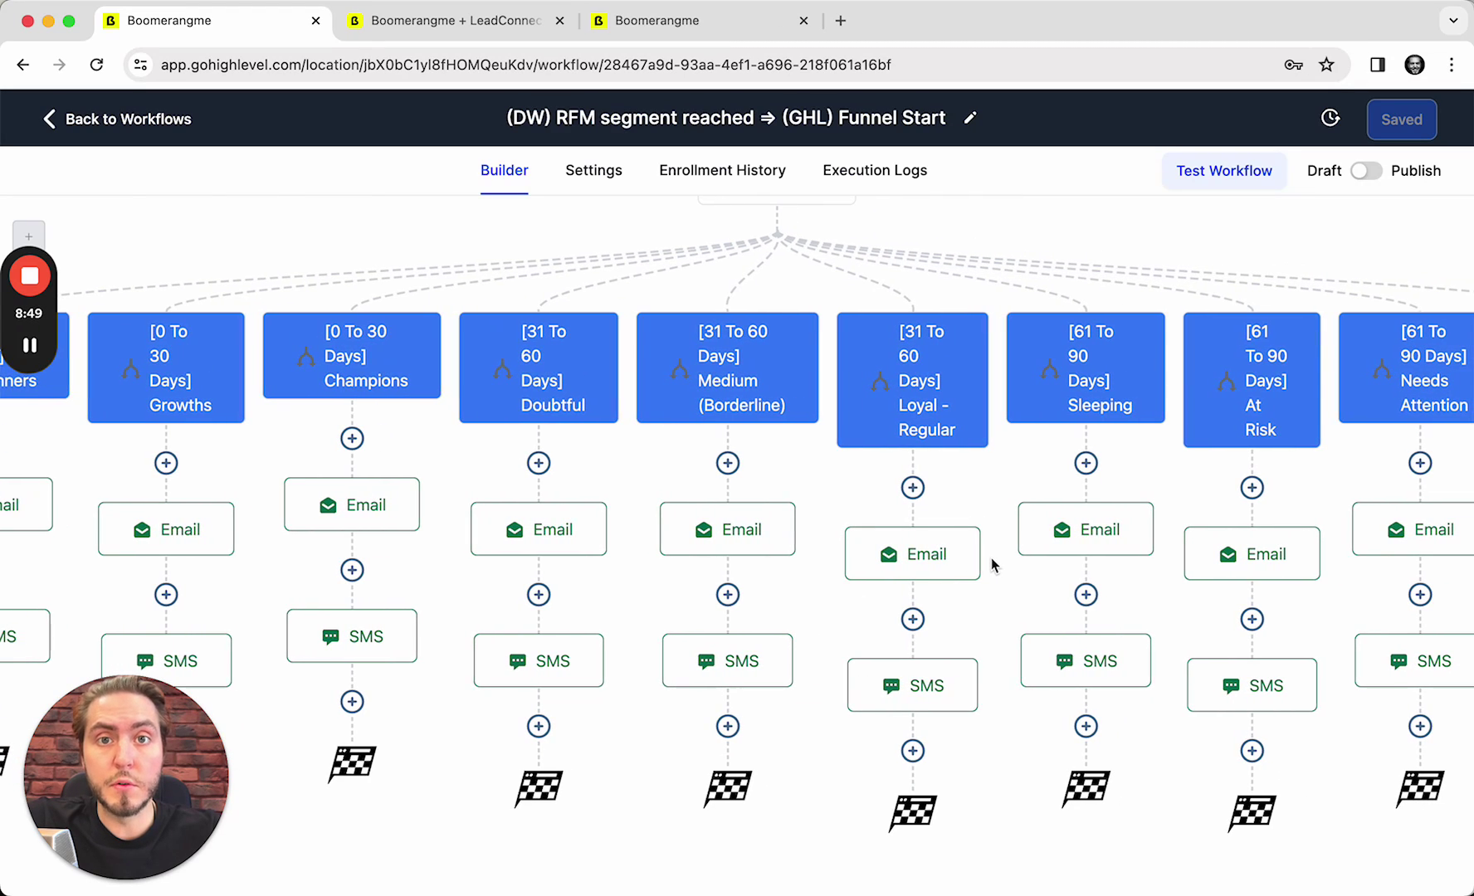
scroll(992, 564, right, 1)
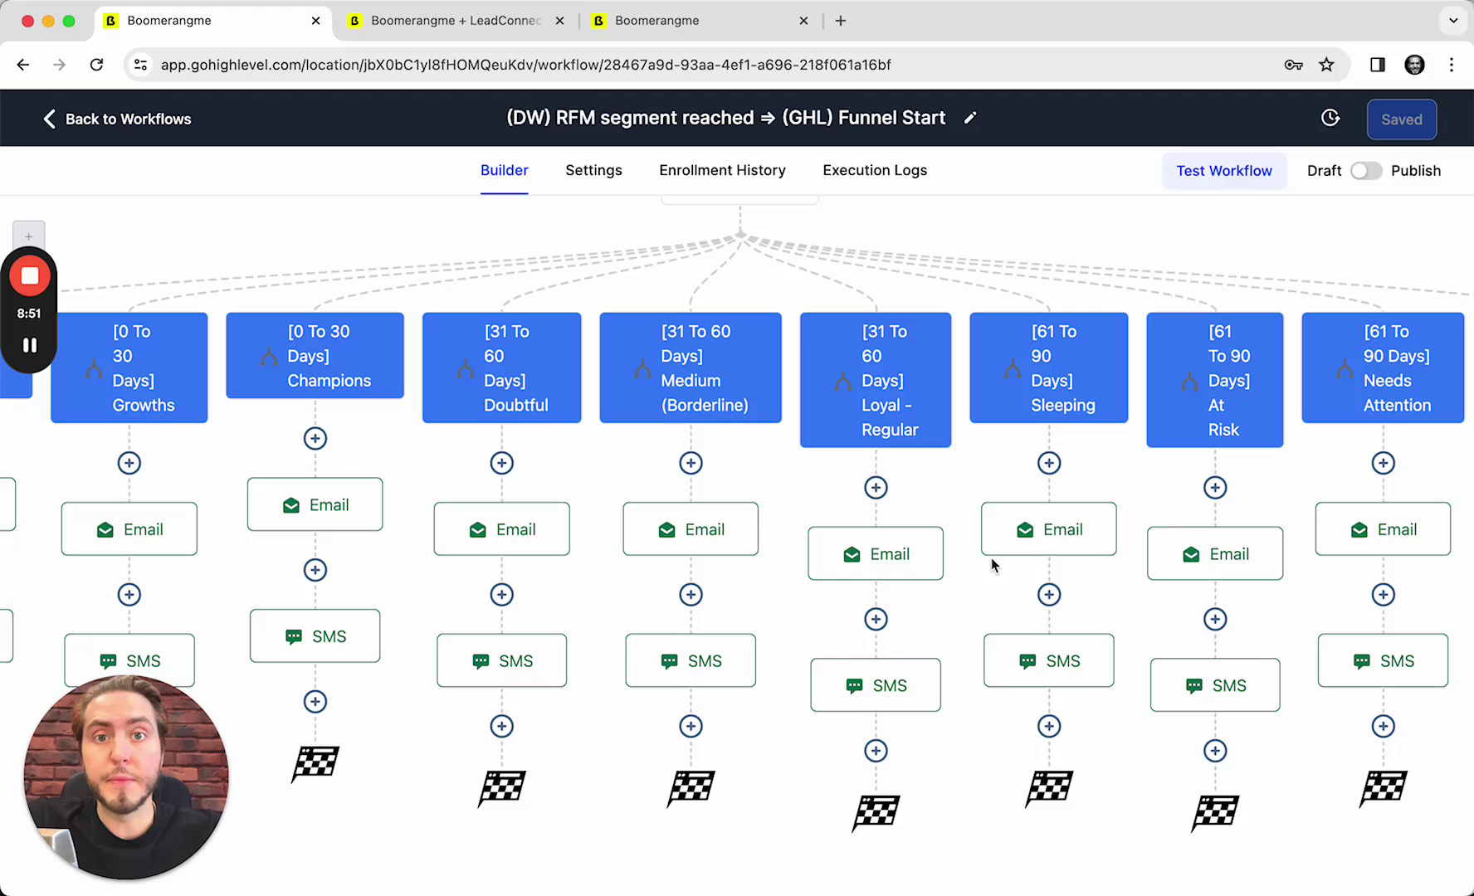
scroll(991, 558, right, 2)
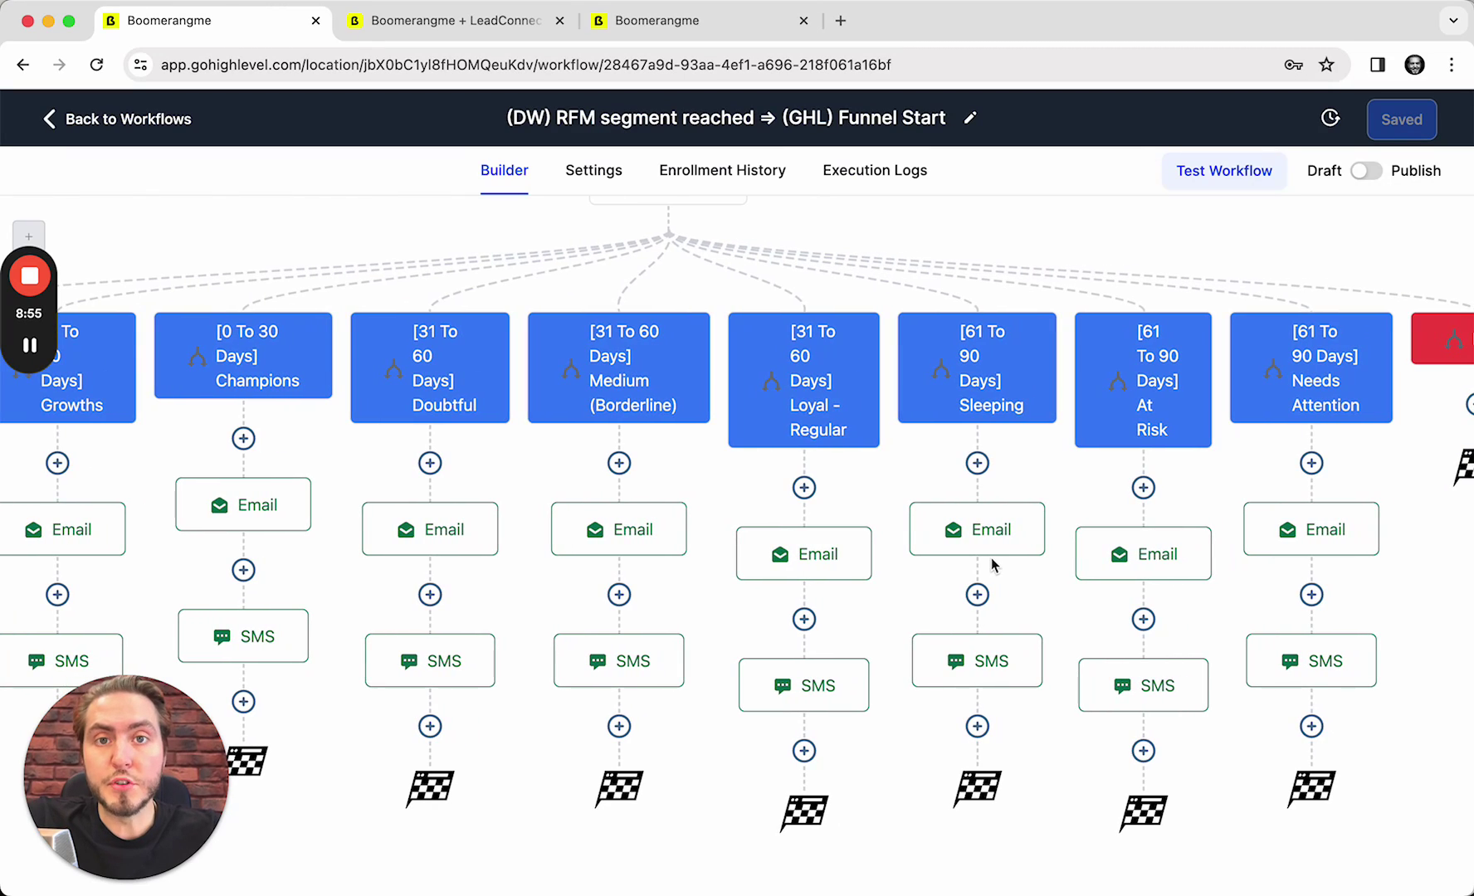
scroll(992, 558, right, 1)
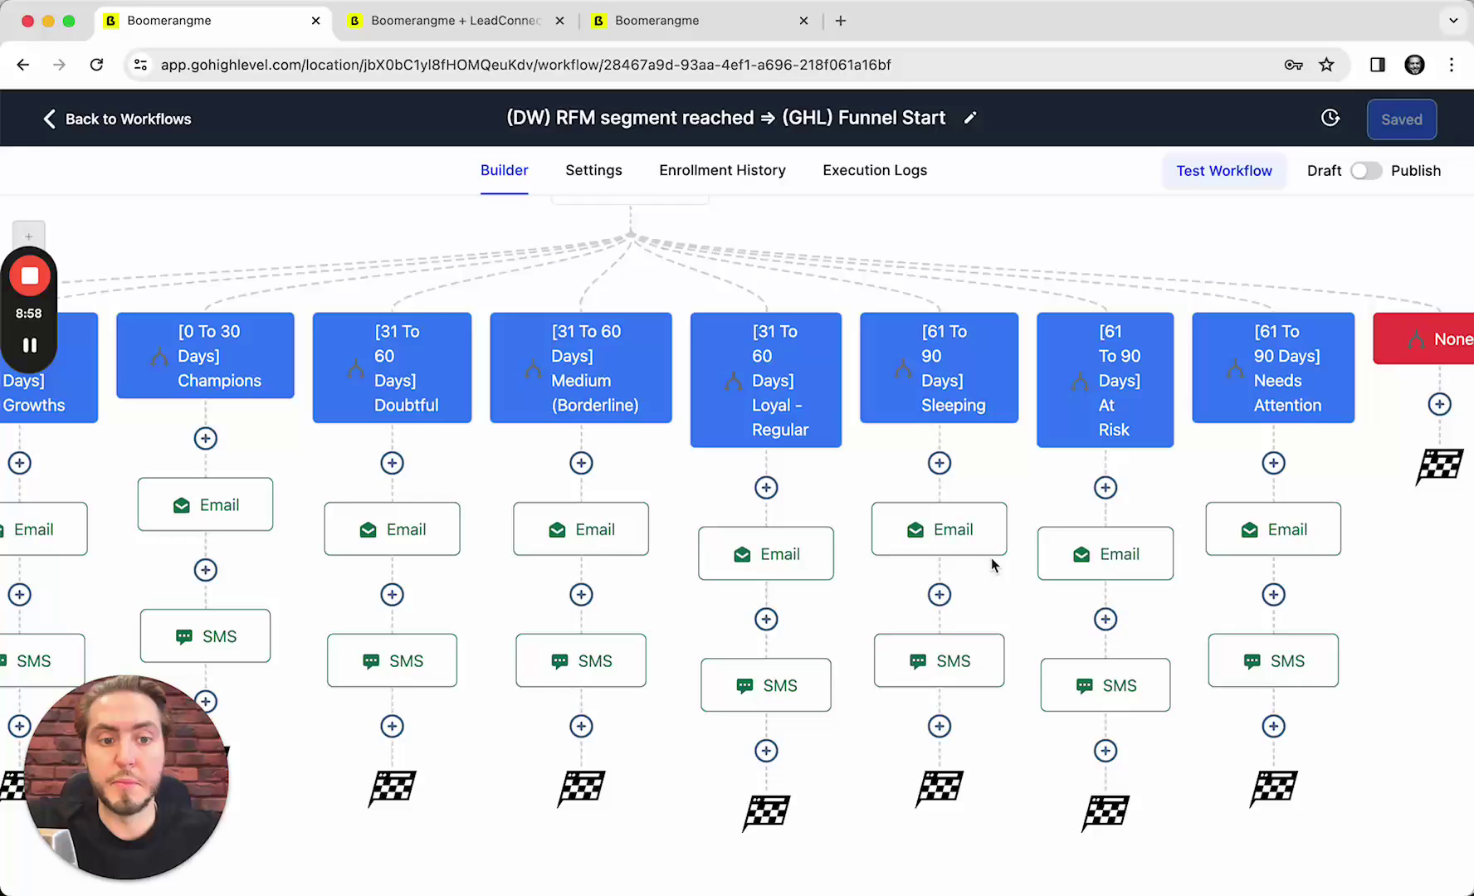
scroll(992, 558, left, 8)
click(175, 495)
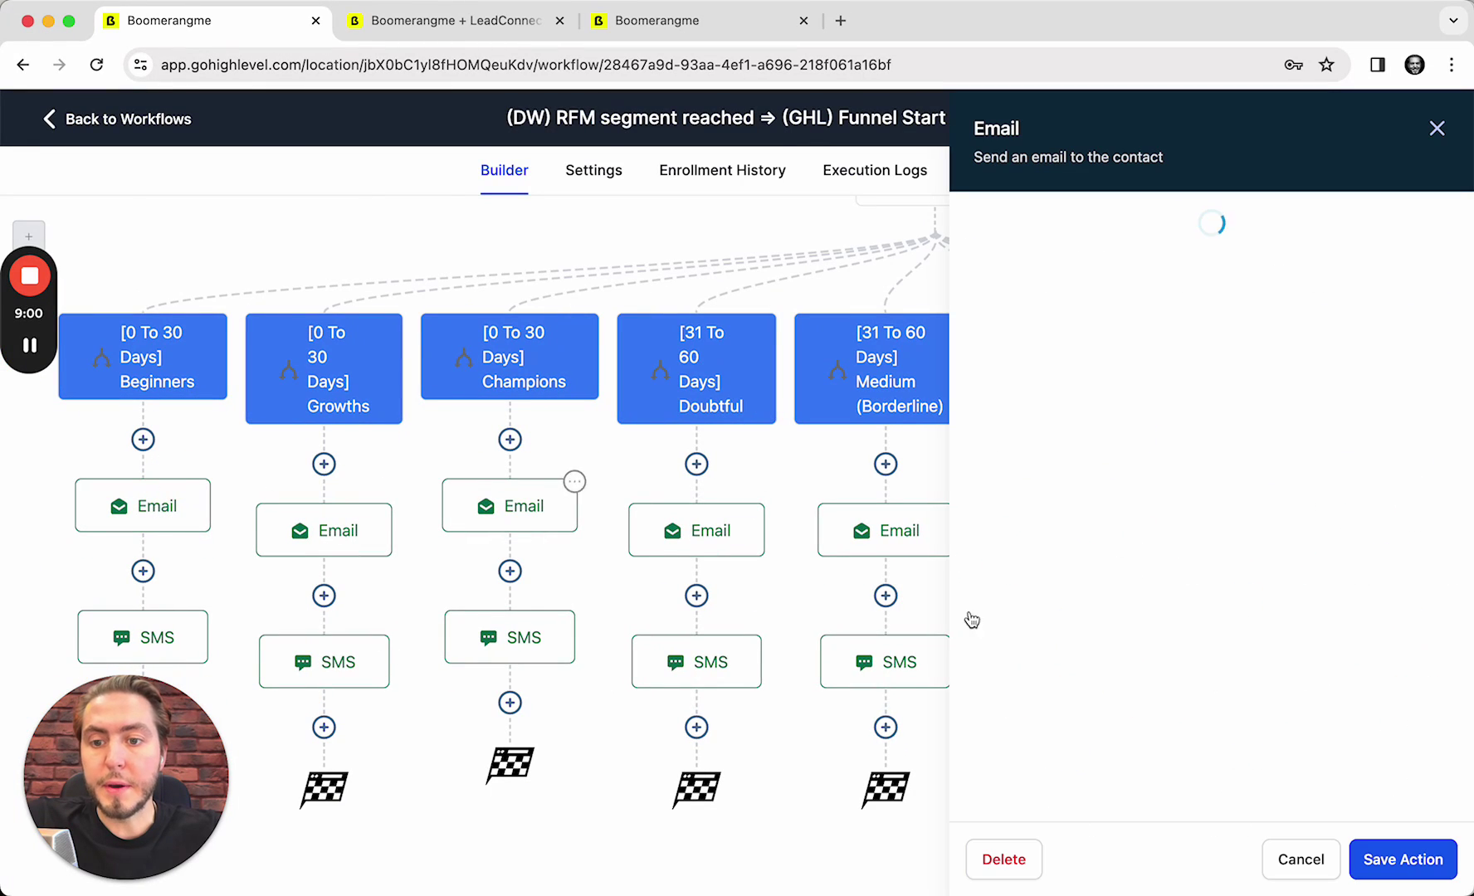
scroll(1195, 628, down, 5)
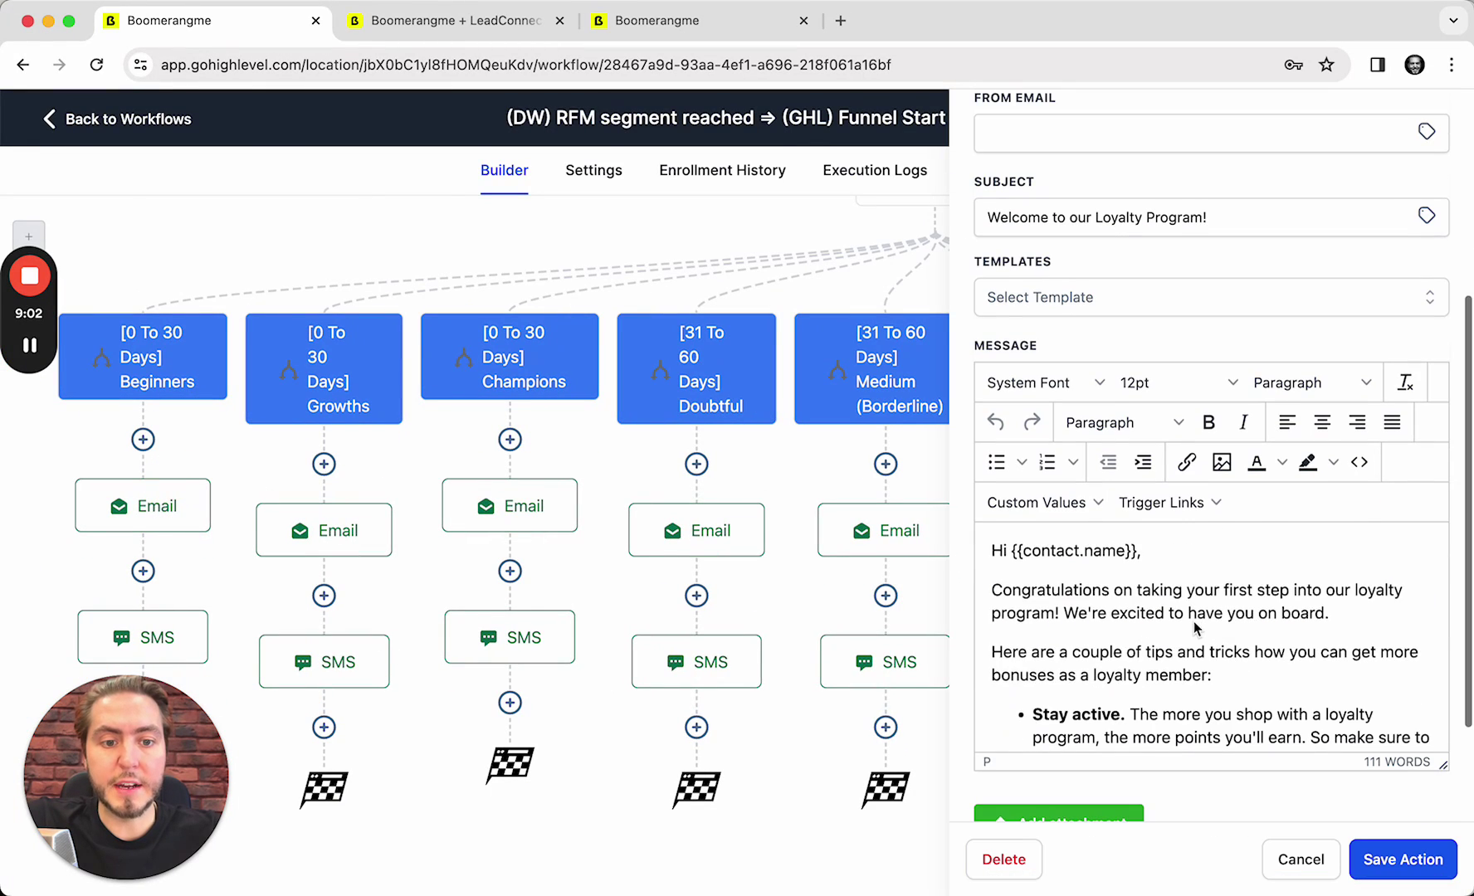
scroll(1225, 572, down, 5)
scroll(1225, 573, up, 5)
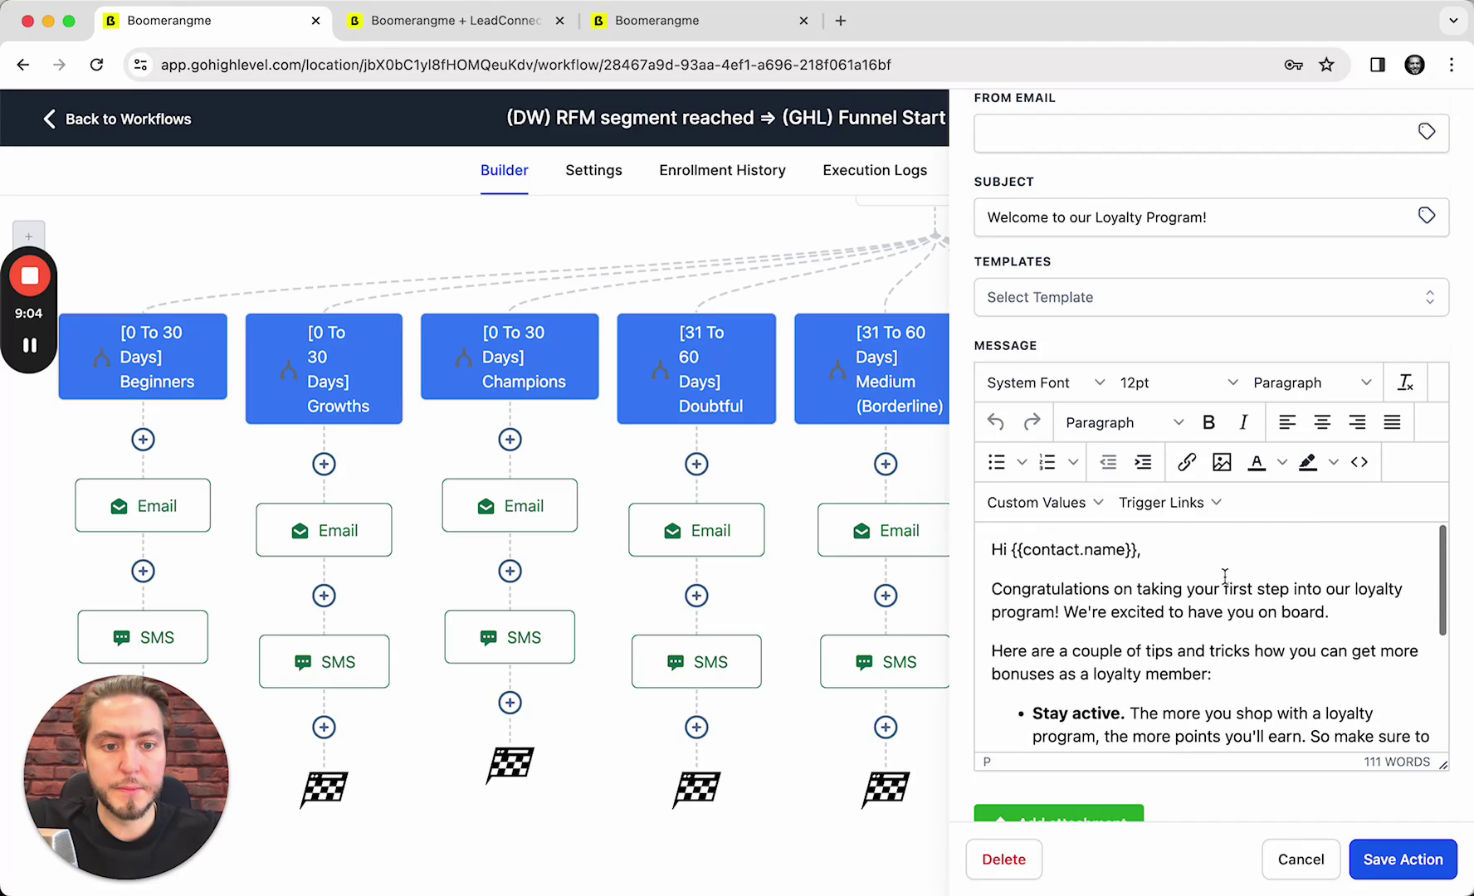
scroll(1146, 548, down, 8)
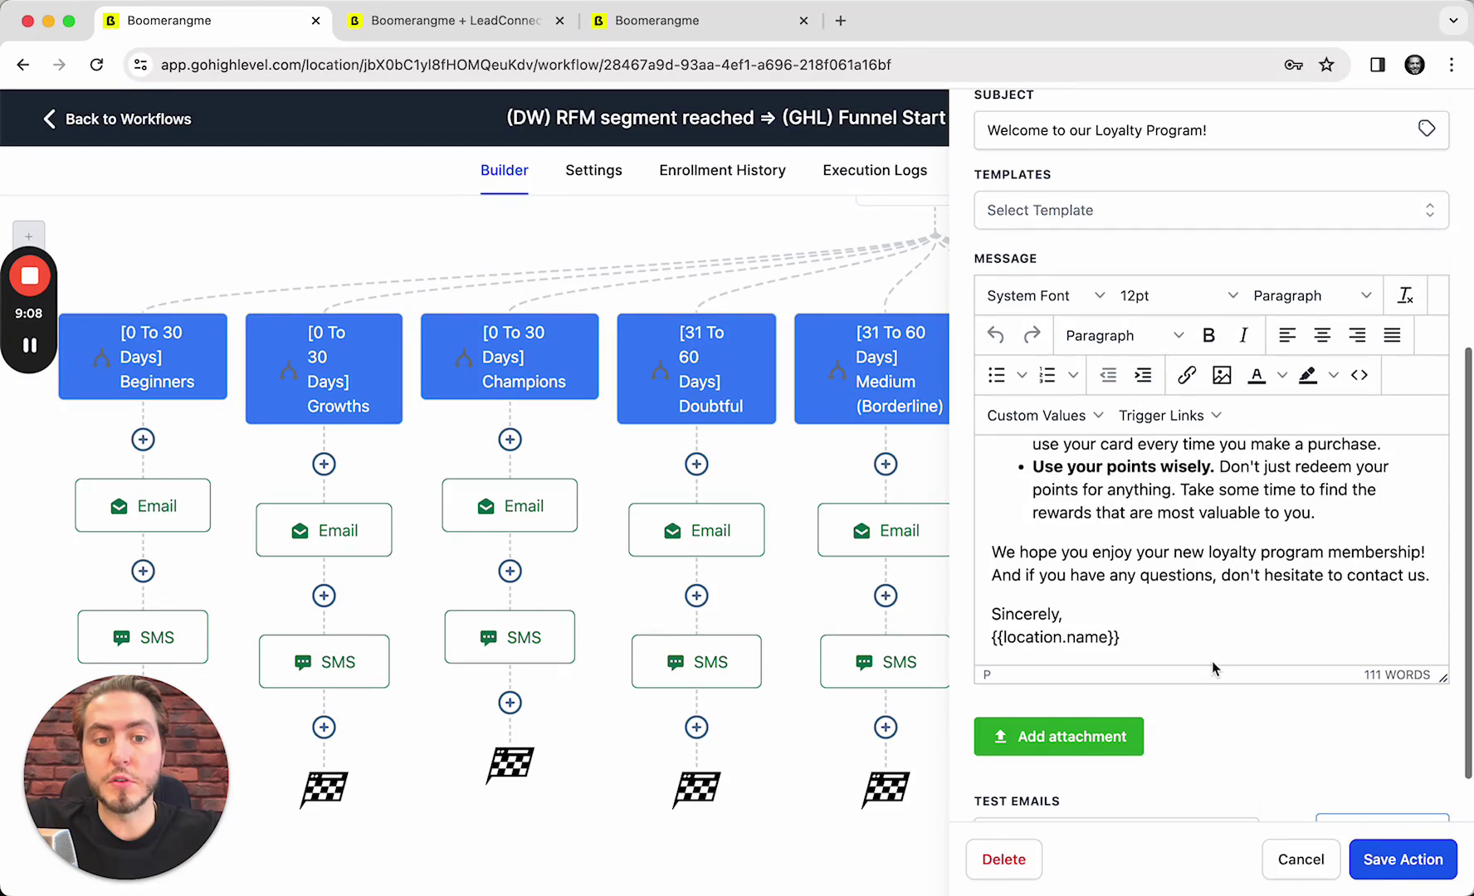
click(1295, 870)
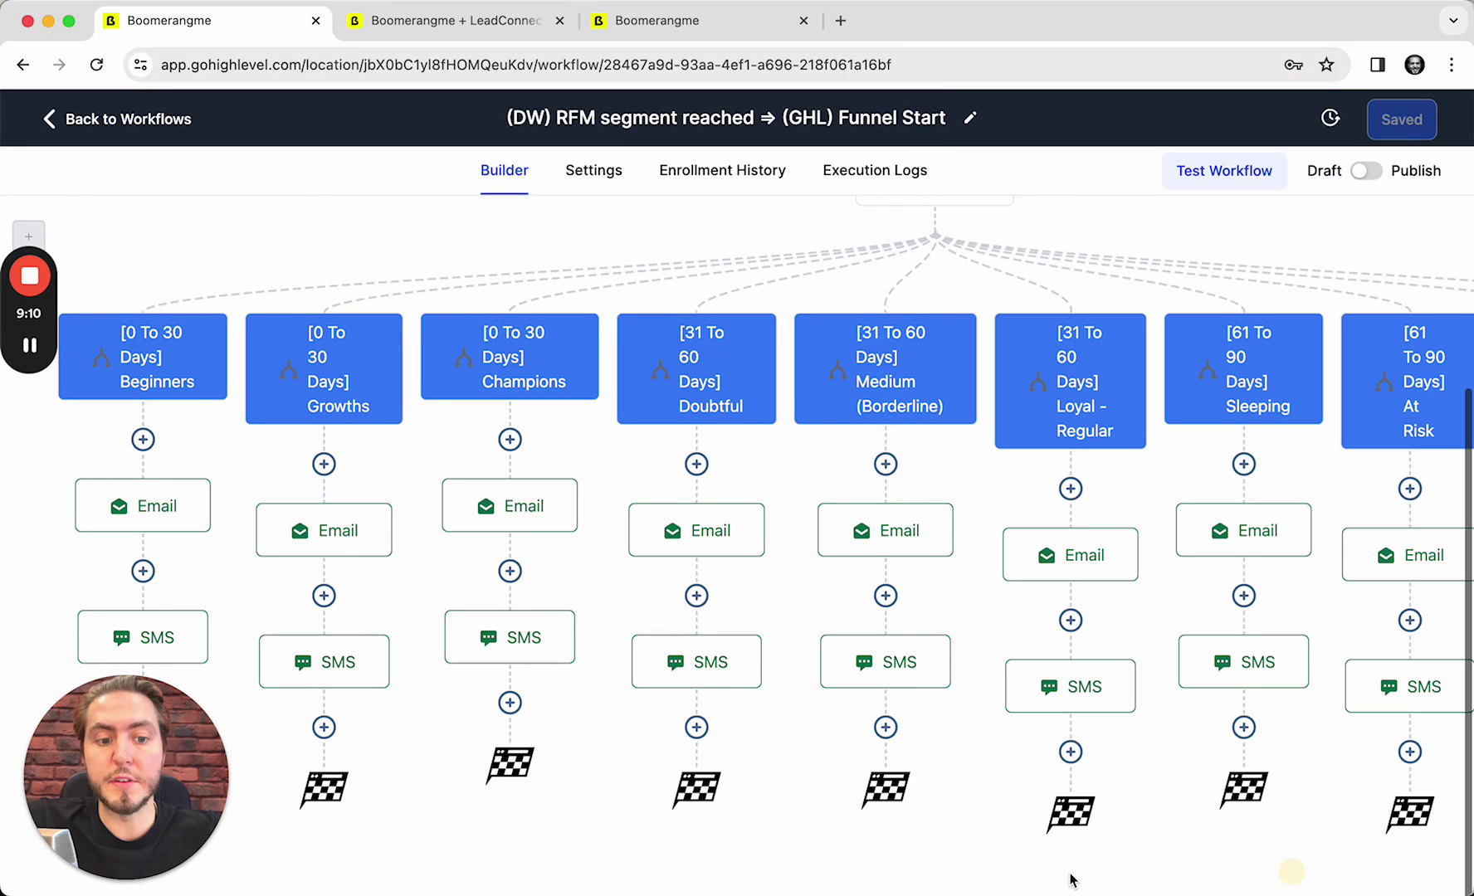
click(189, 637)
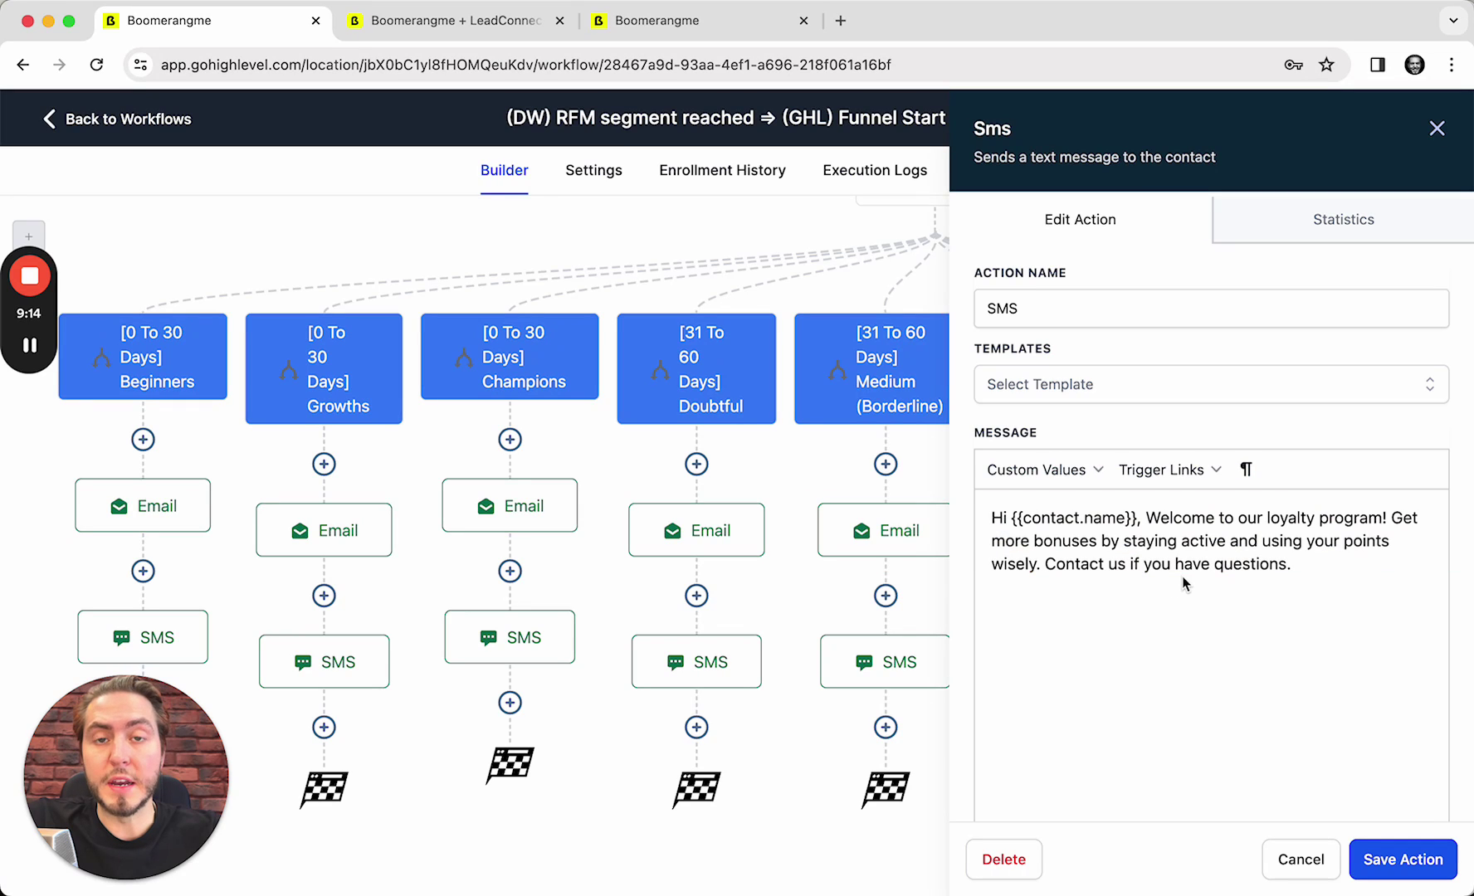
click(1300, 860)
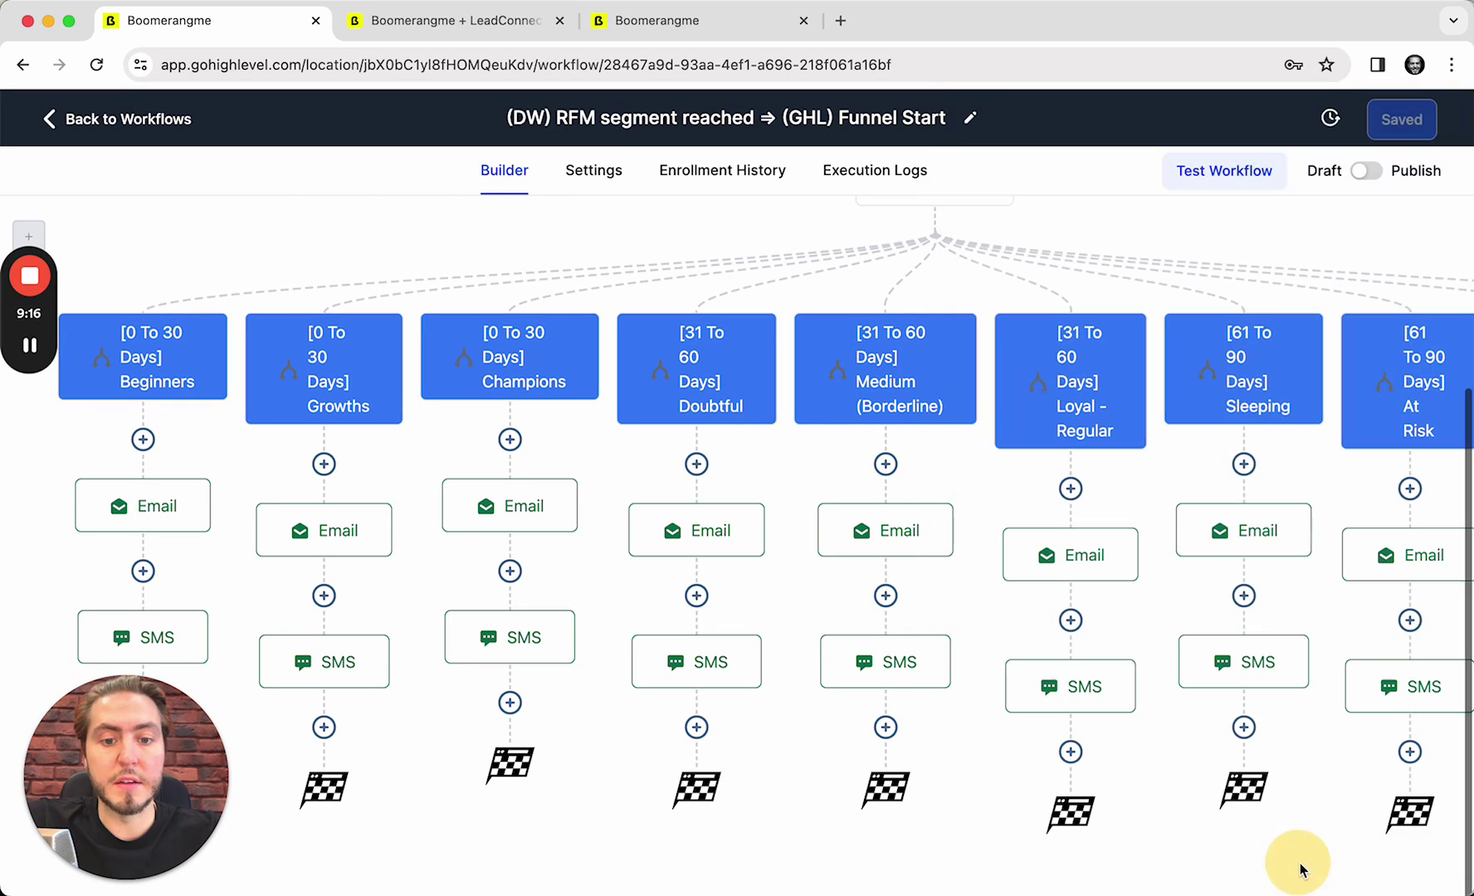
click(353, 546)
scroll(1166, 631, down, 6)
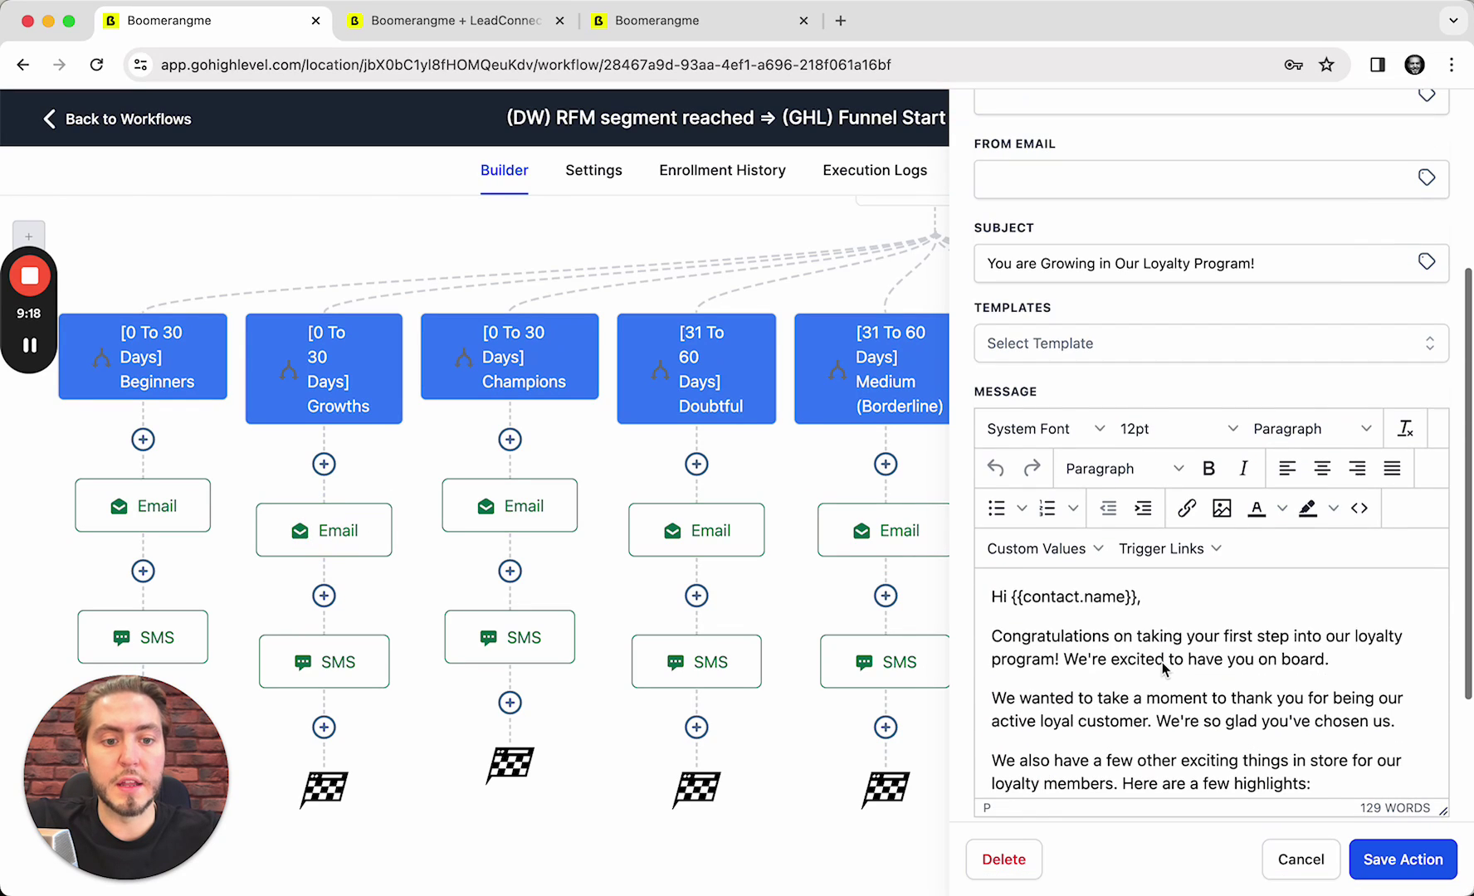
scroll(1174, 628, down, 5)
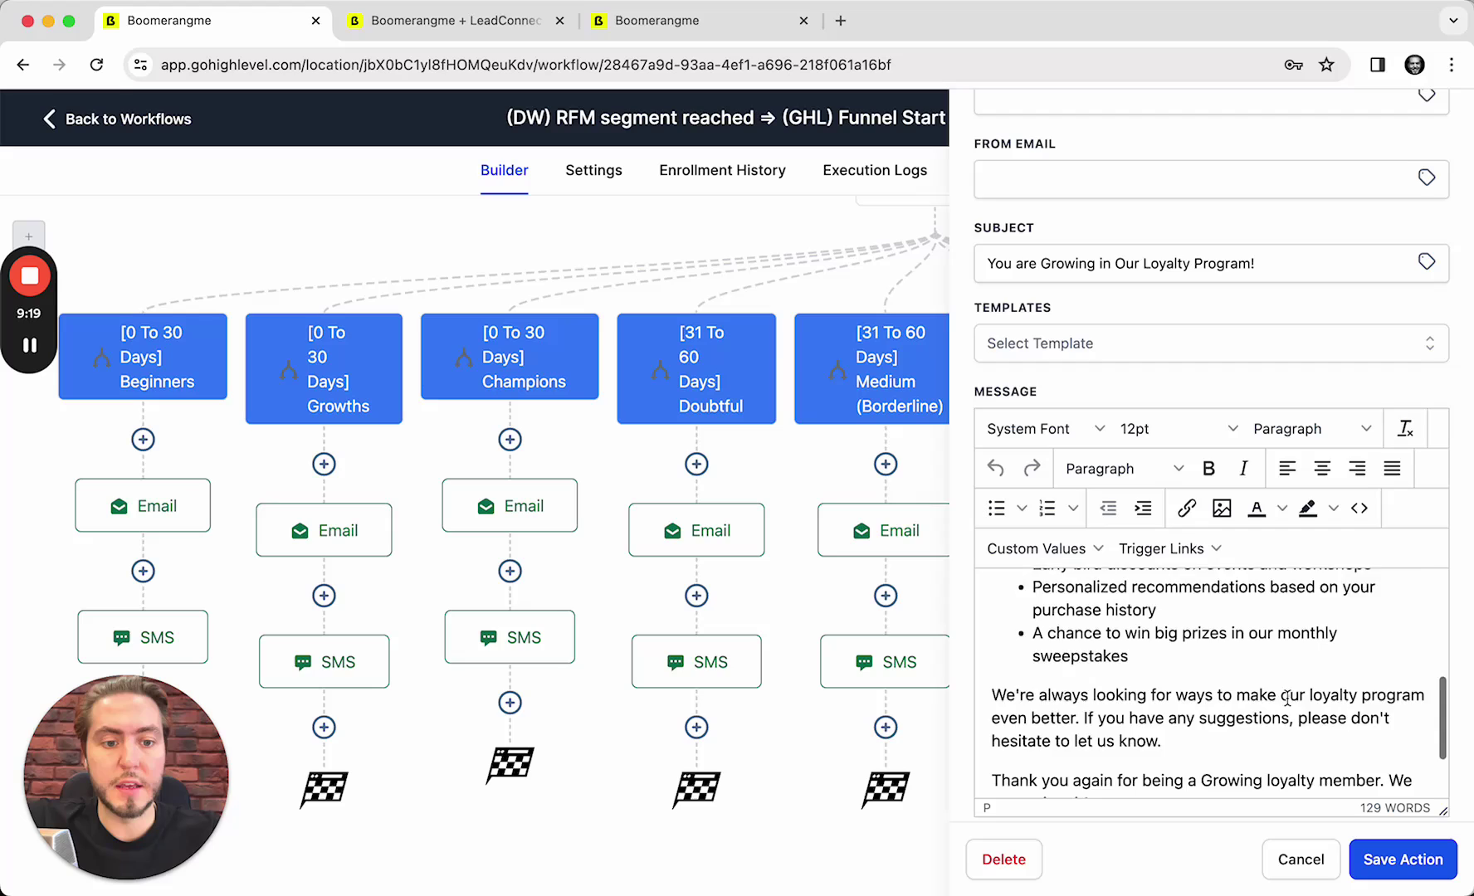
click(1300, 859)
click(375, 664)
scroll(1210, 697, down, 3)
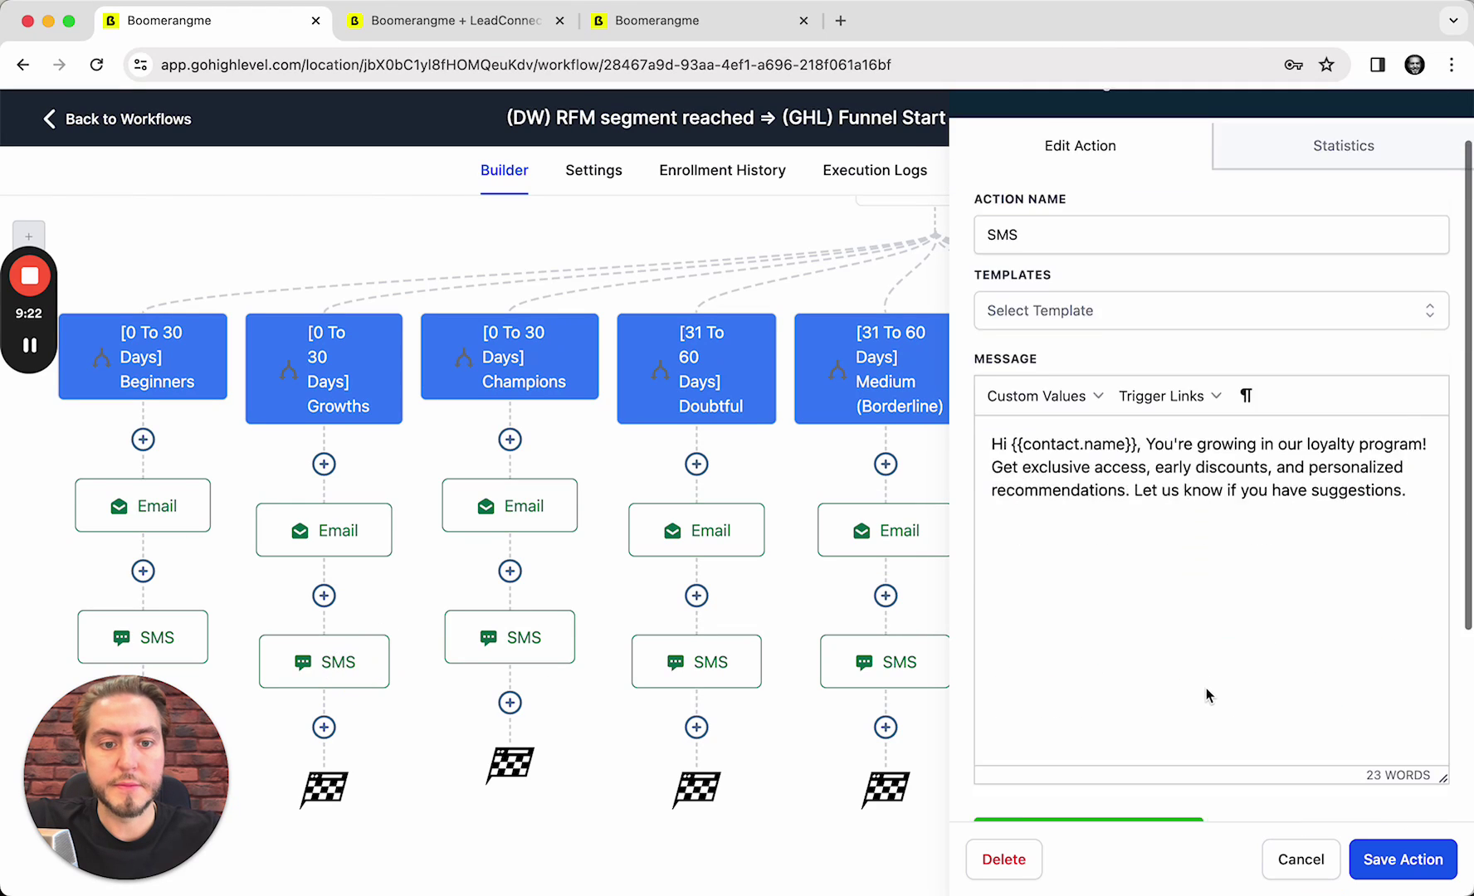
click(1301, 859)
Switch the RFM segment reached workflow from Draft to Publish and save it
scroll(1162, 672, up, 4)
scroll(1069, 448, right, 2)
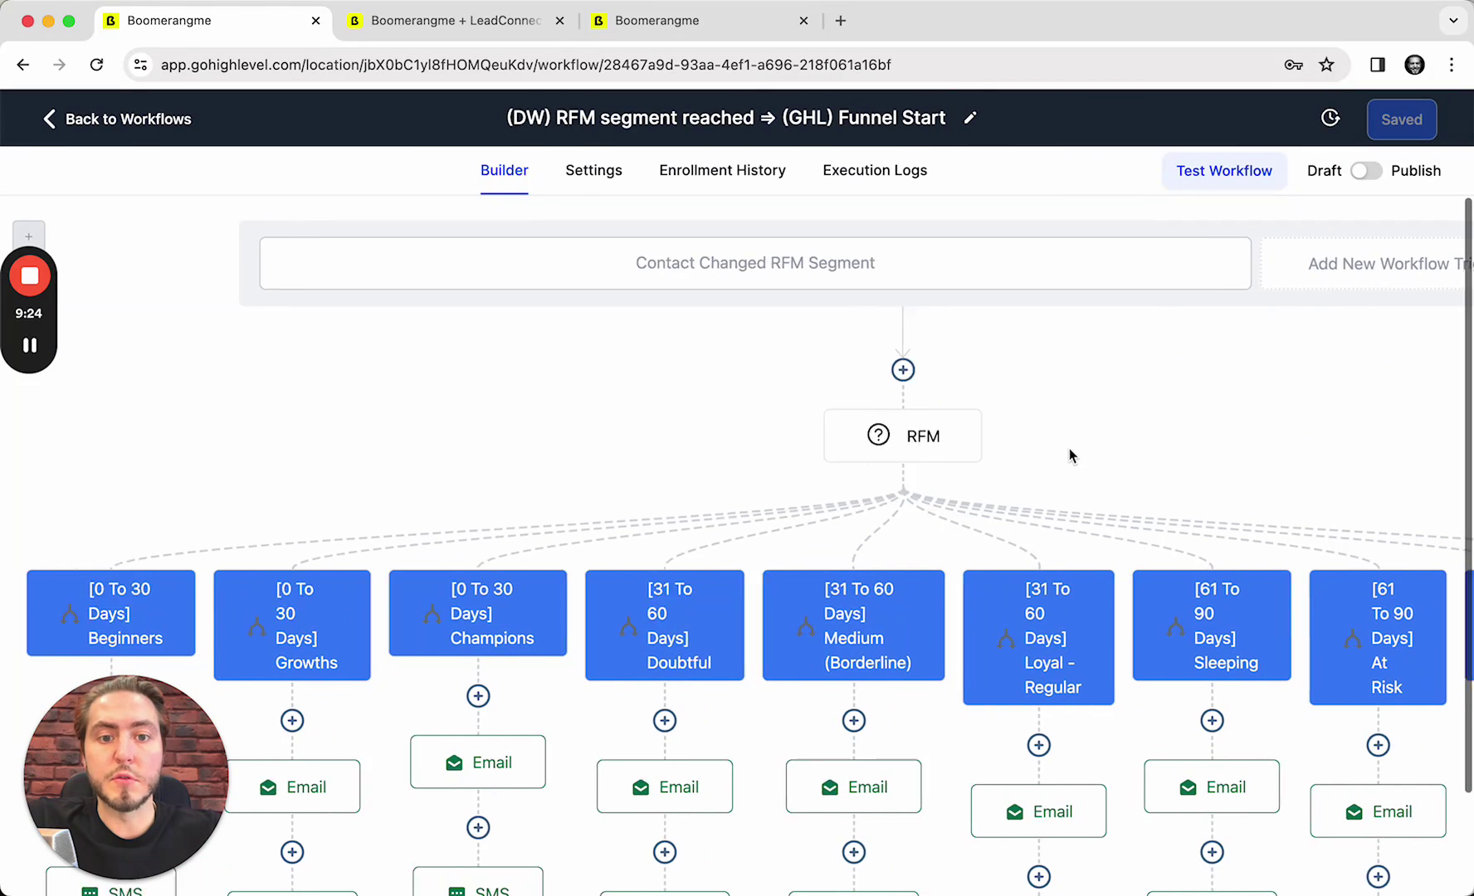
click(1365, 170)
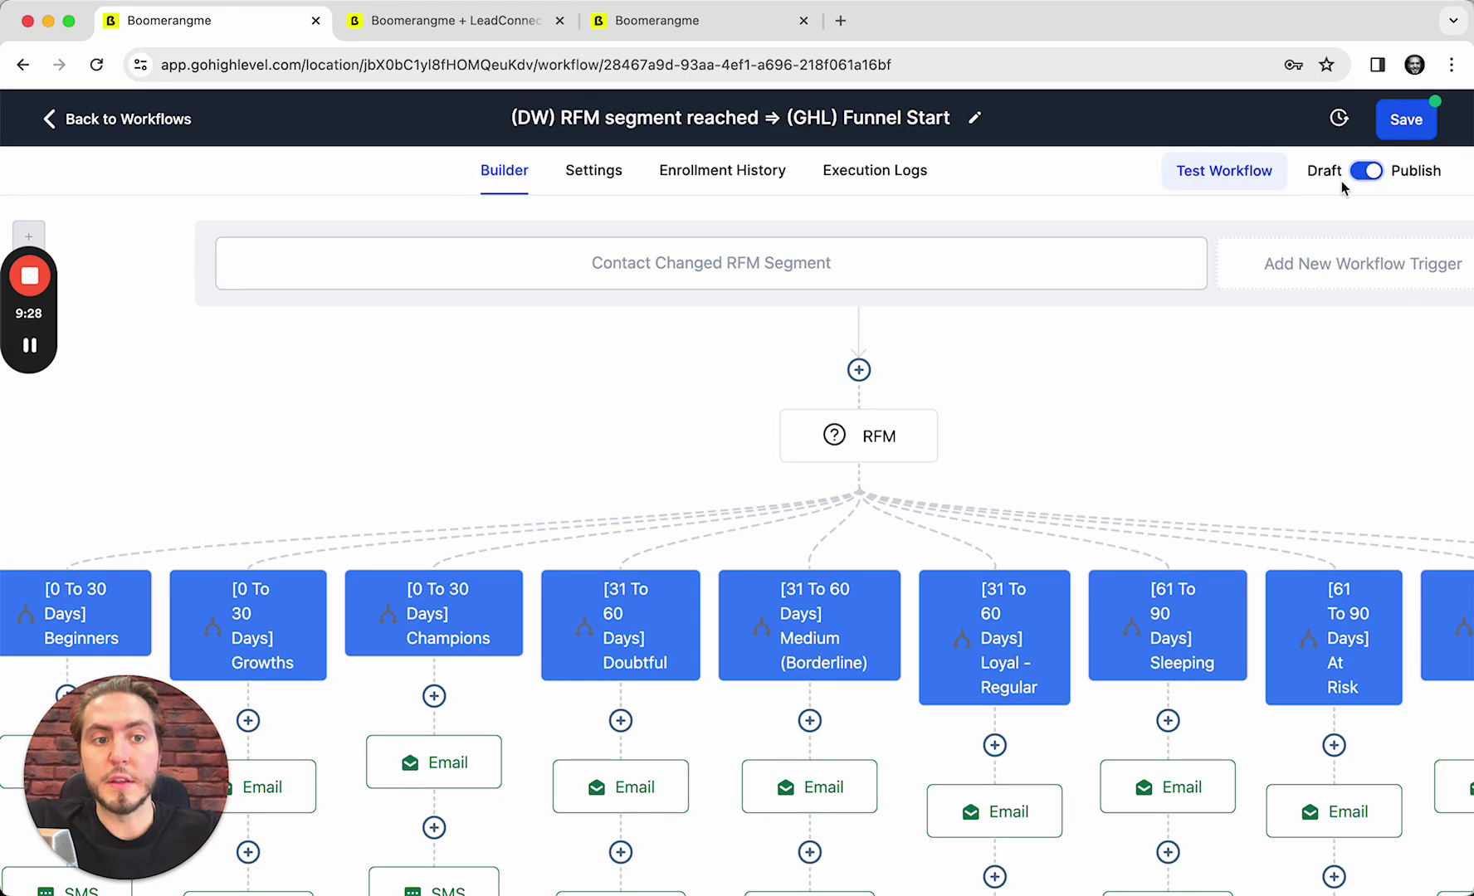
click(1428, 129)
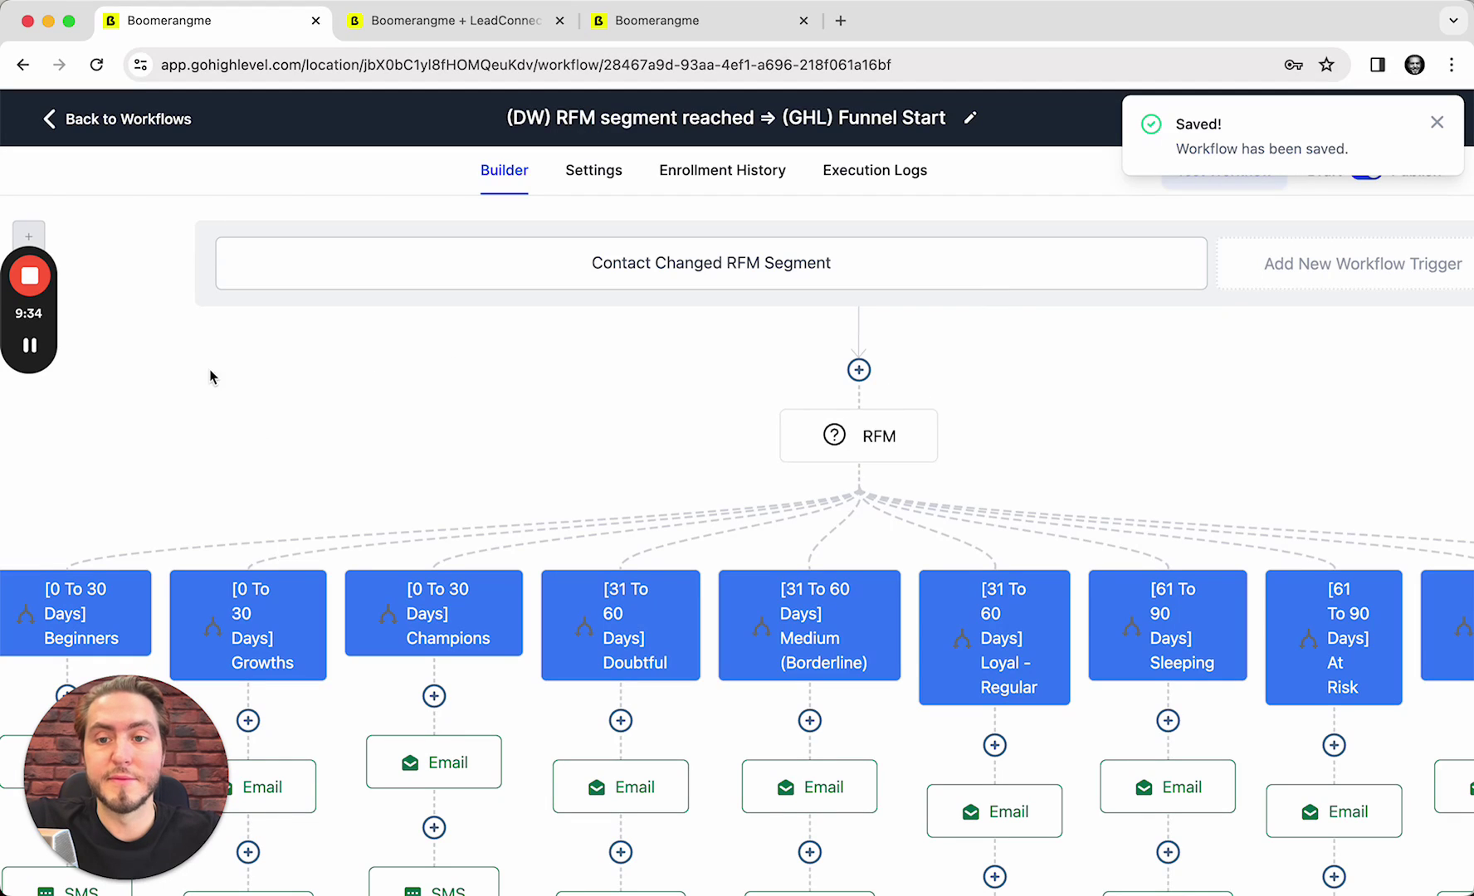
Leave the workflow builder and return to the Automation Workflows list
click(166, 118)
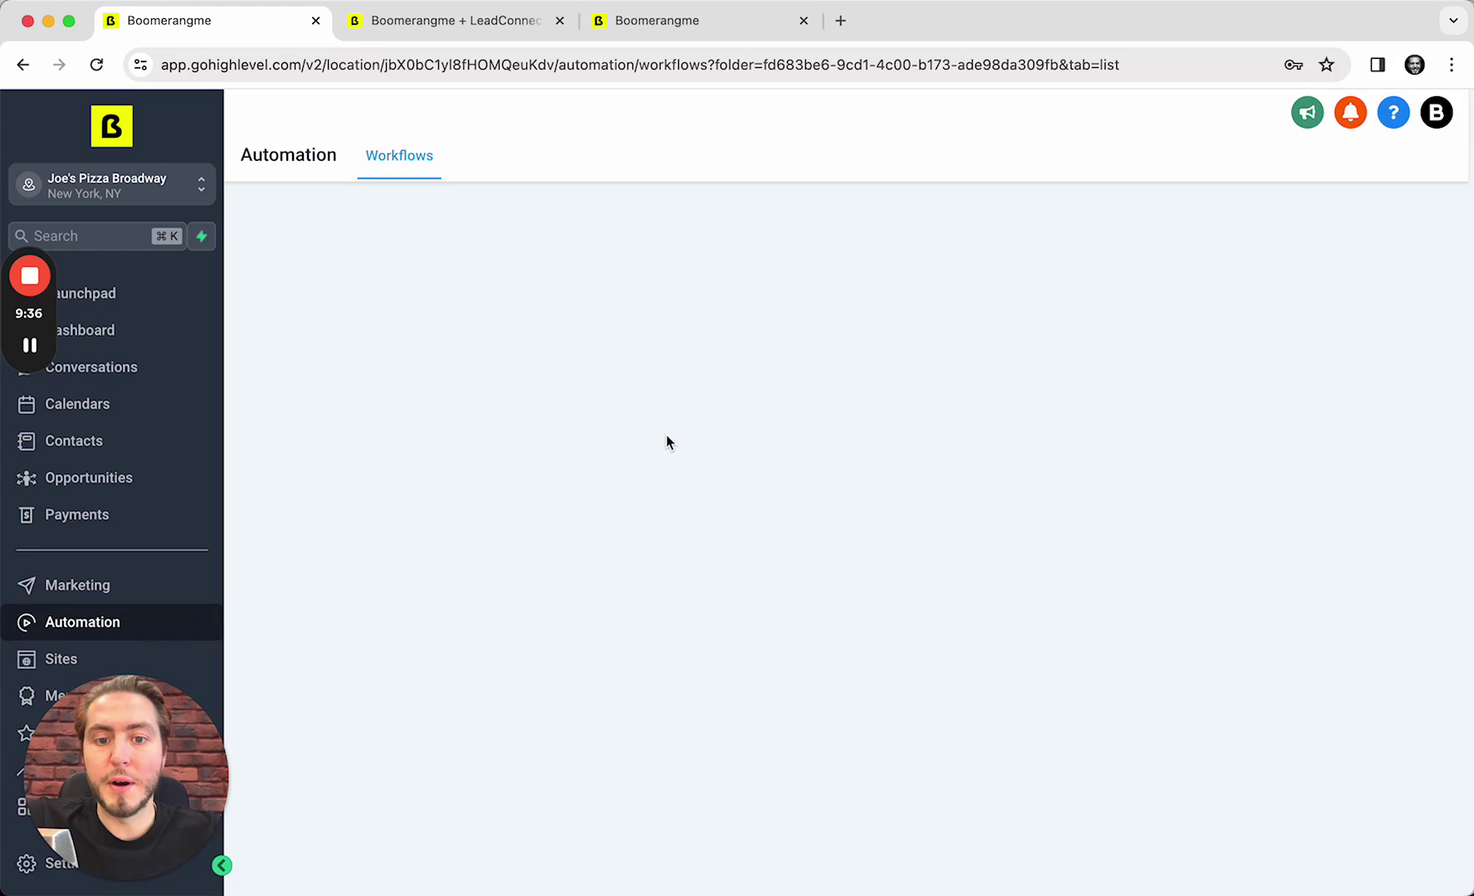